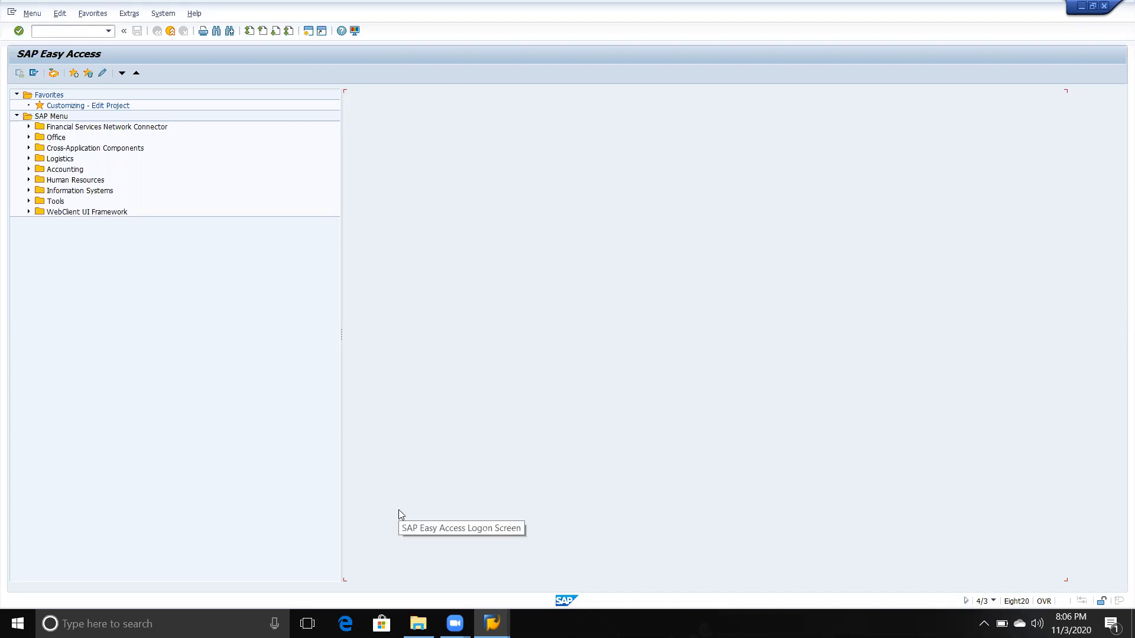
# Step: Open the Online lecture workbook from the New SAP folder and dismiss the recovered-files list
pyautogui.hotkey('alt', 'Tab')
pyautogui.hotkey('alt', 'Tab')
pyautogui.hotkey('alt', 'Tab')
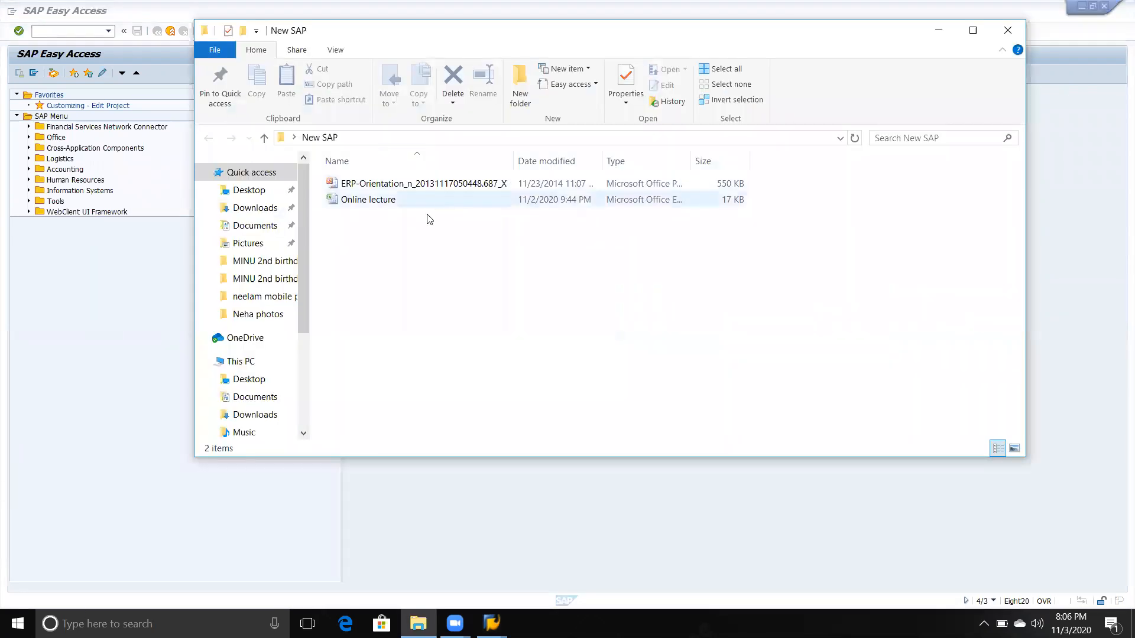
pyautogui.click(397, 201)
pyautogui.doubleClick(397, 201)
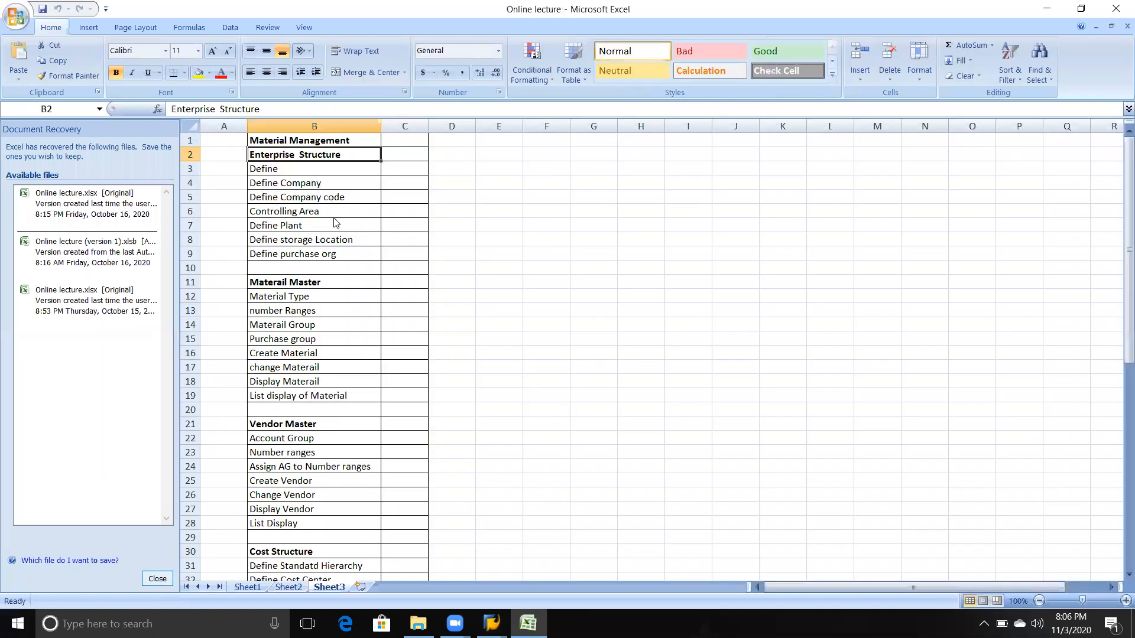
pyautogui.click(157, 579)
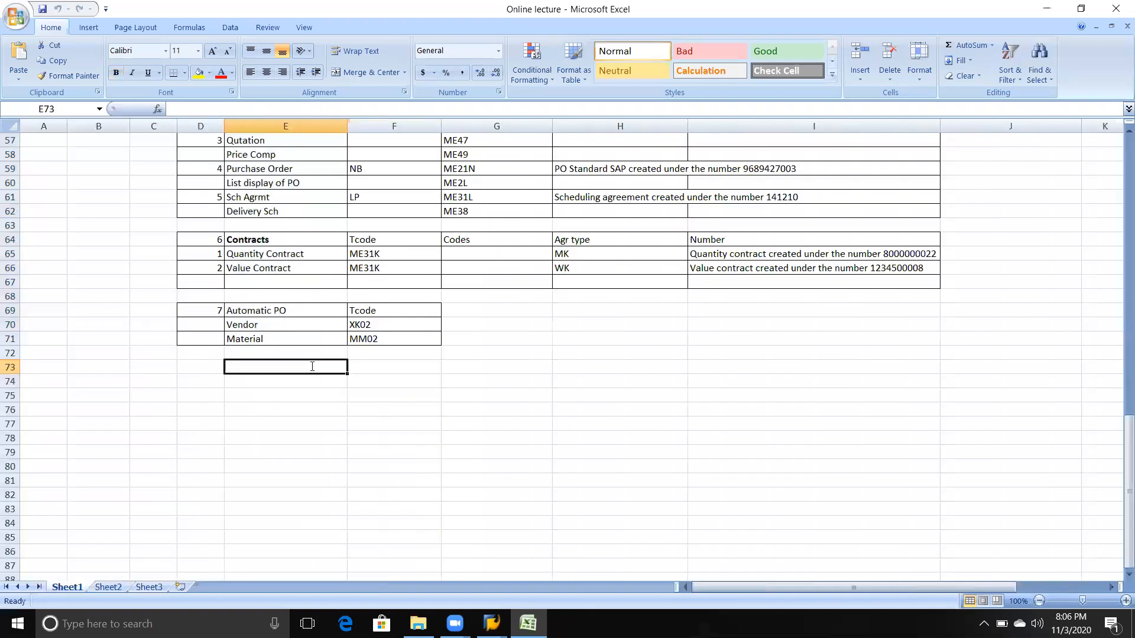
# Step: On Sheet1, enter Reports in E73 and Standard Tables in E75
pyautogui.write('Reports')
pyautogui.press('Return')
pyautogui.press('Return')
pyautogui.write('Standat')
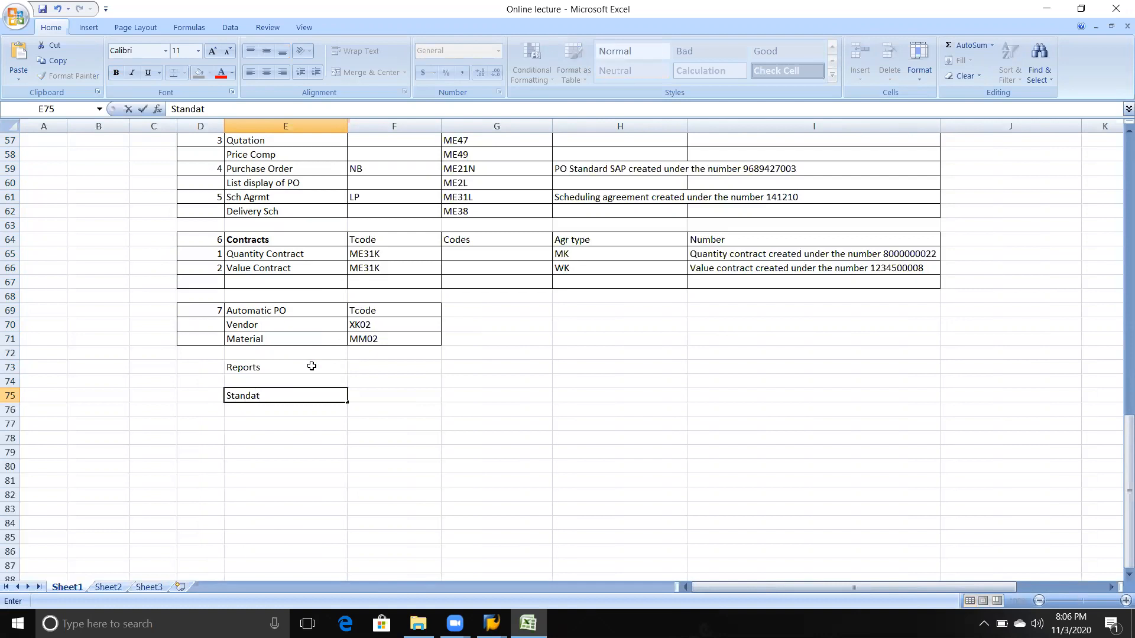
pyautogui.press('BackSpace')
pyautogui.write('rd Tables')
pyautogui.press('Tab')
# Step: Enter Cust Tables in F75, beside the Standard Tables heading
pyautogui.write('C')
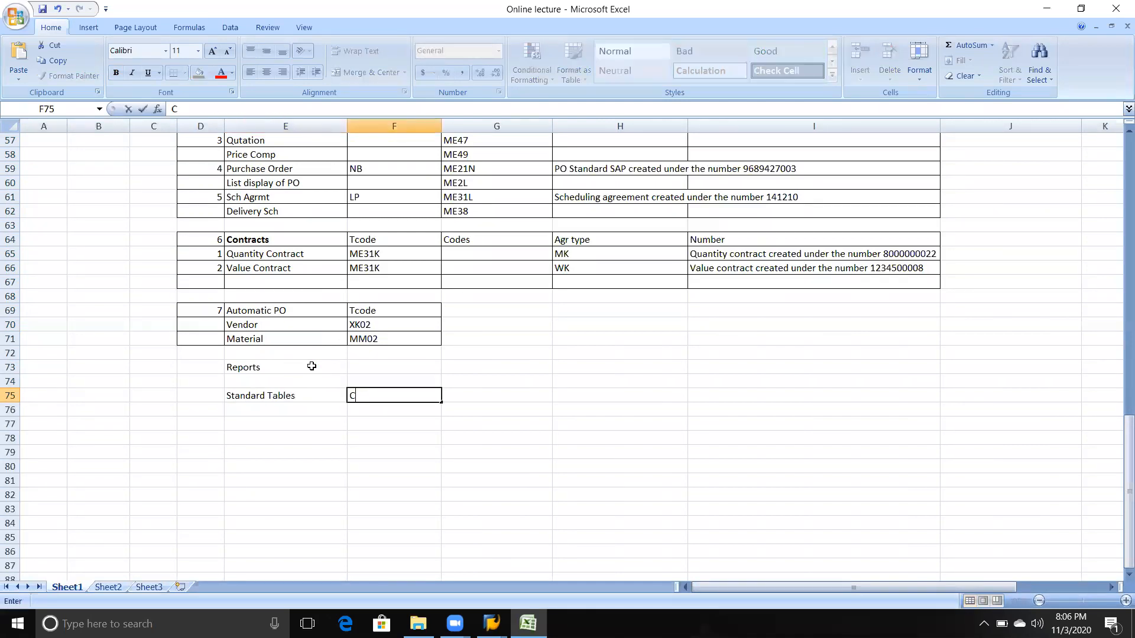
pyautogui.write('ust Tables')
pyautogui.press('Return')
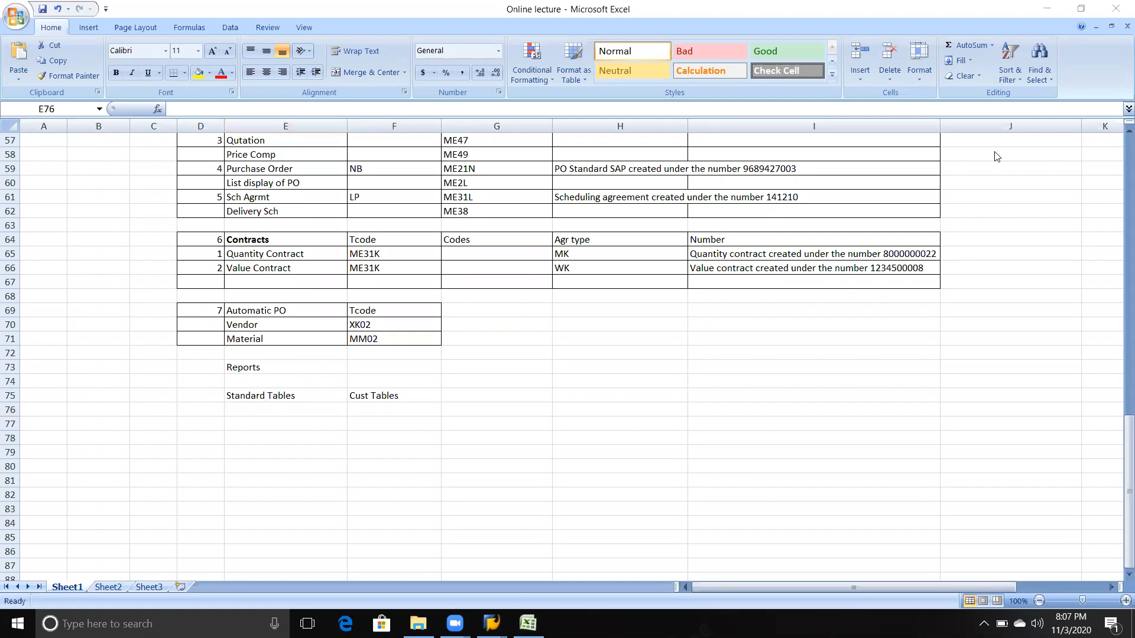
# Step: Enter the naming ranges A-X under Standard Tables and Y& Z under Cust Tables in row 76
pyautogui.click(400, 399)
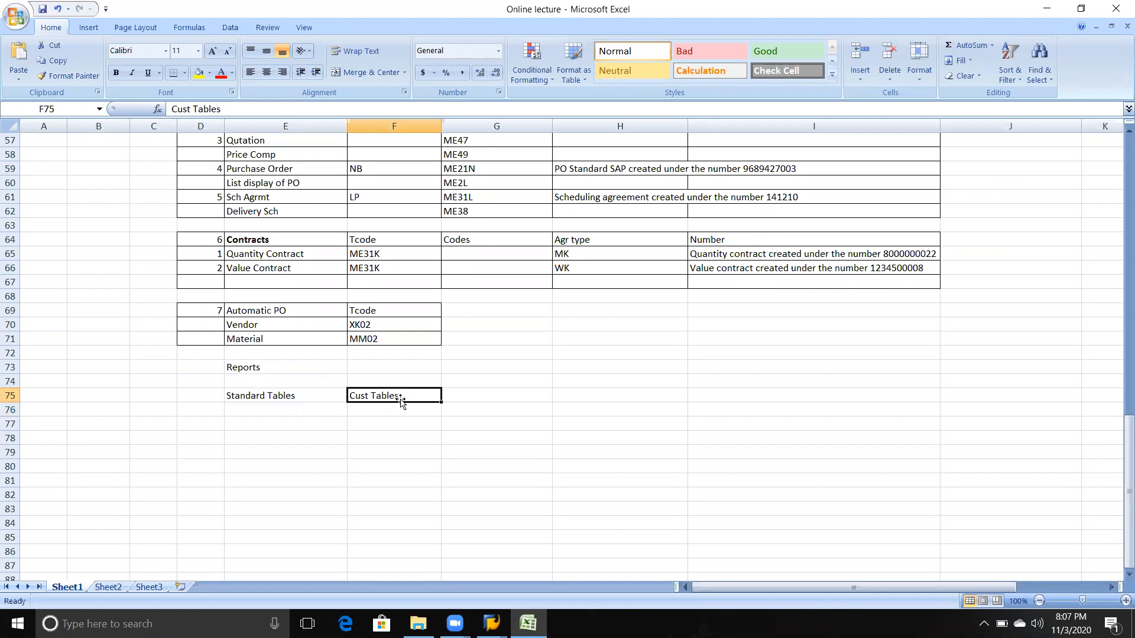
pyautogui.press('Down')
pyautogui.press('Left')
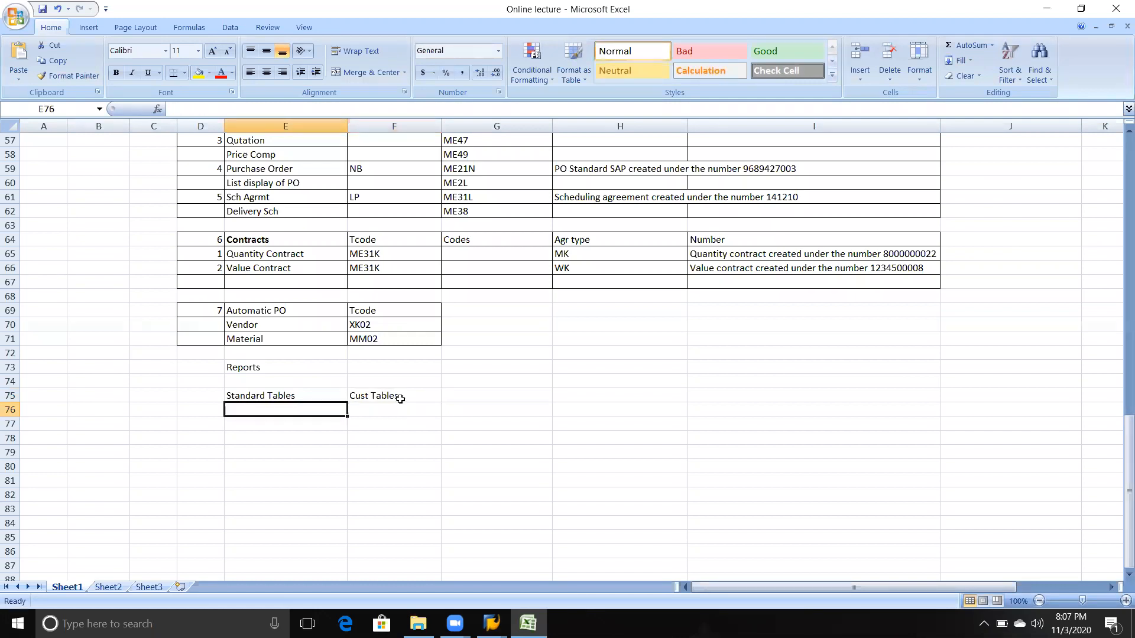
pyautogui.write('A-')
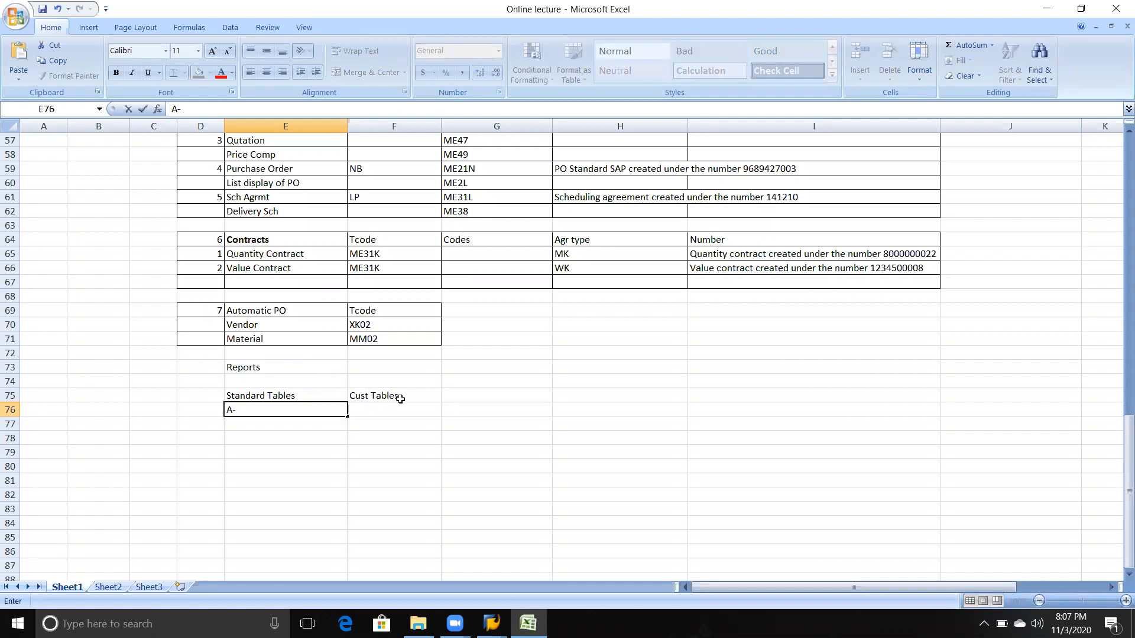
pyautogui.write('X')
pyautogui.press('Tab')
pyautogui.press('Return')
pyautogui.press('Up')
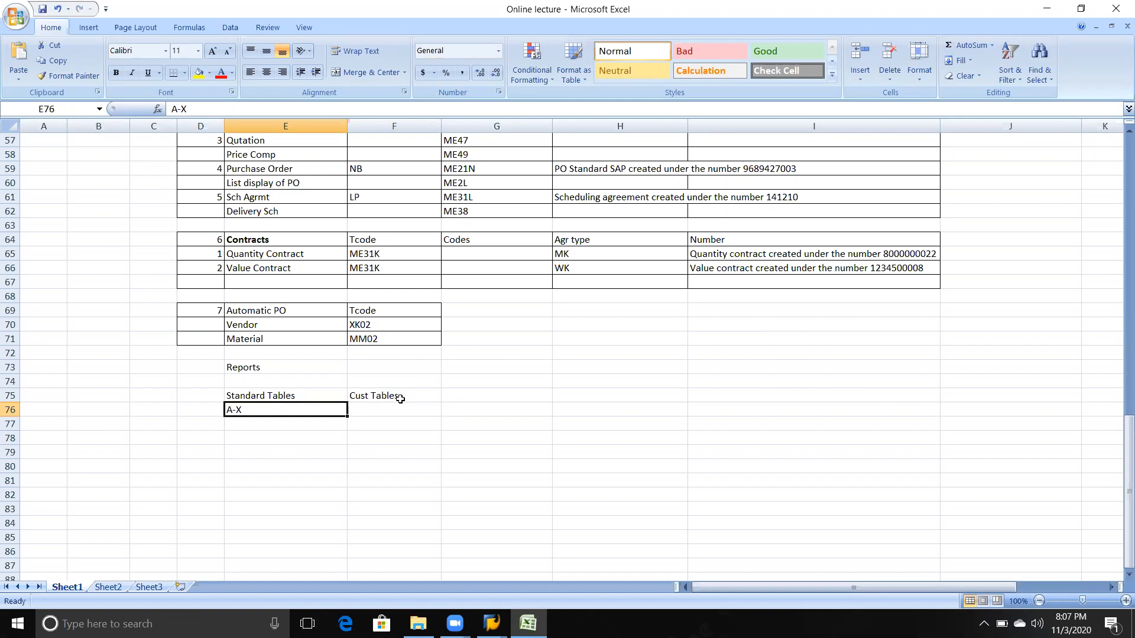
pyautogui.press('Tab')
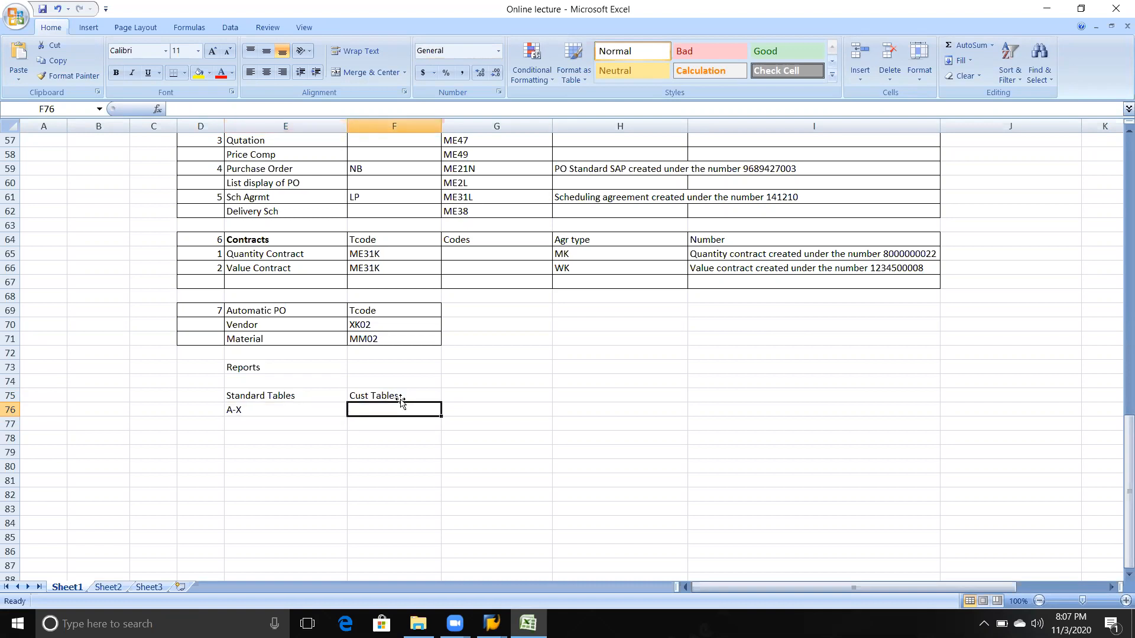
pyautogui.write('Y& Z')
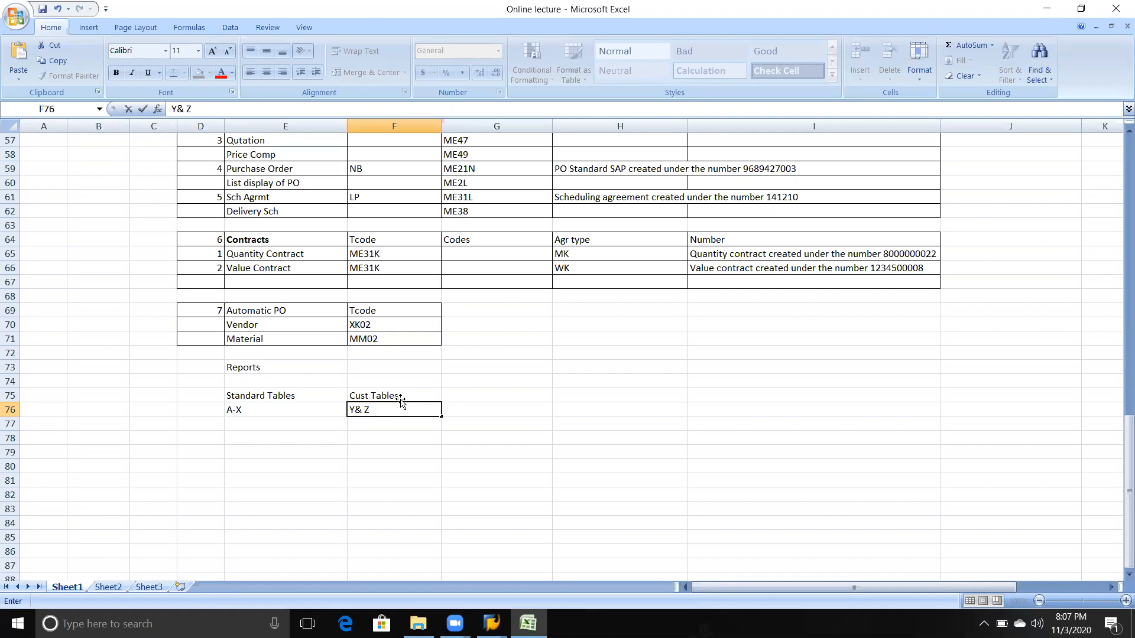
# Step: Switch to the SAP Easy Access session and open the ABAP Dictionary with transaction se11
pyautogui.click(492, 624)
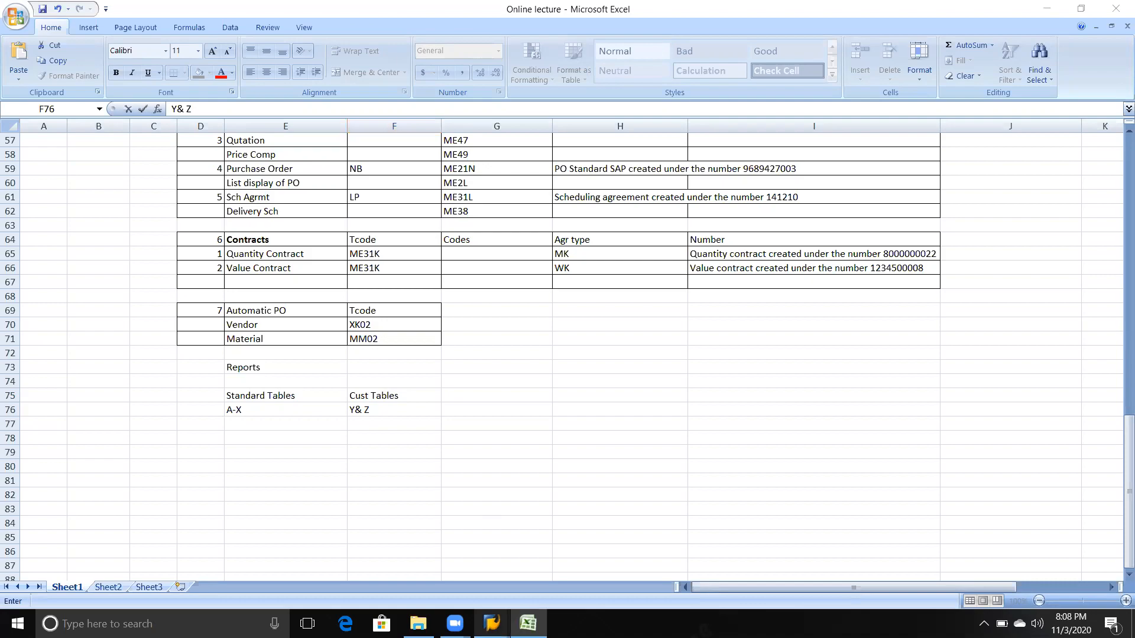
pyautogui.click(530, 559)
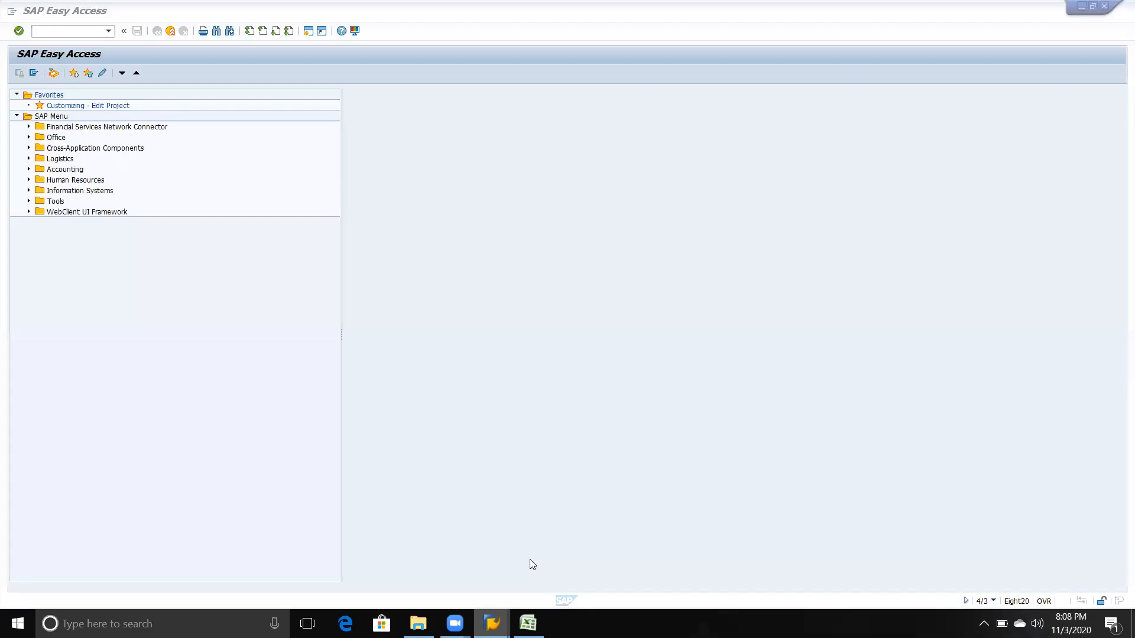
pyautogui.click(86, 33)
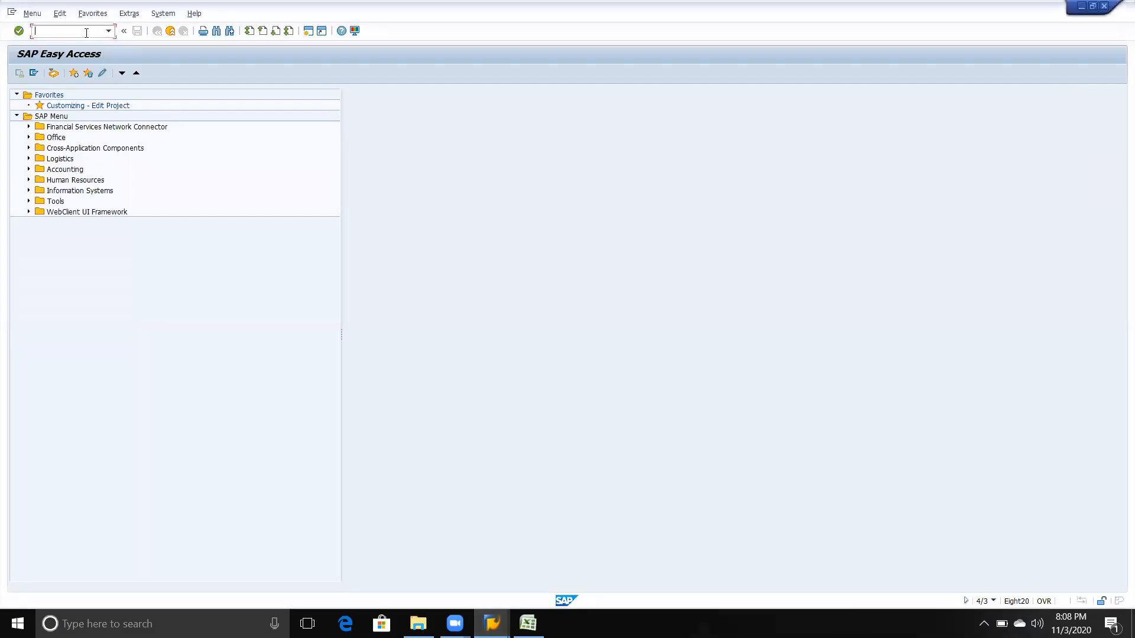
pyautogui.write('se11')
pyautogui.press('Return')
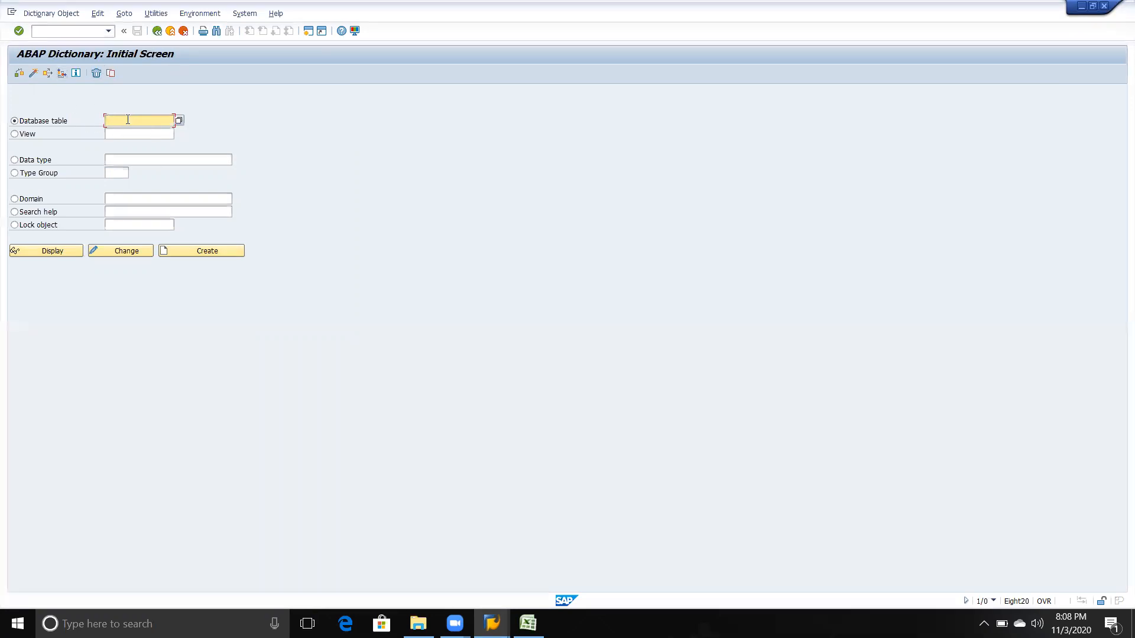
# Step: Display the fields and short description of database table LFA1, and return to the dictionary's initial screen
pyautogui.hotkey('alt', 'Tab')
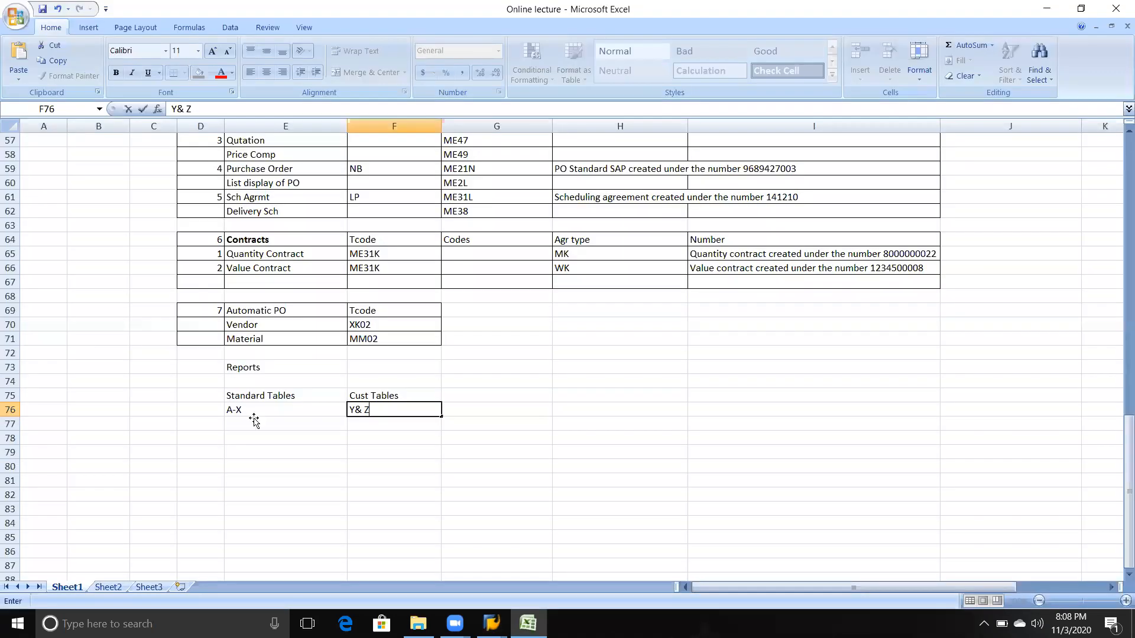
pyautogui.hotkey('alt', 'Tab')
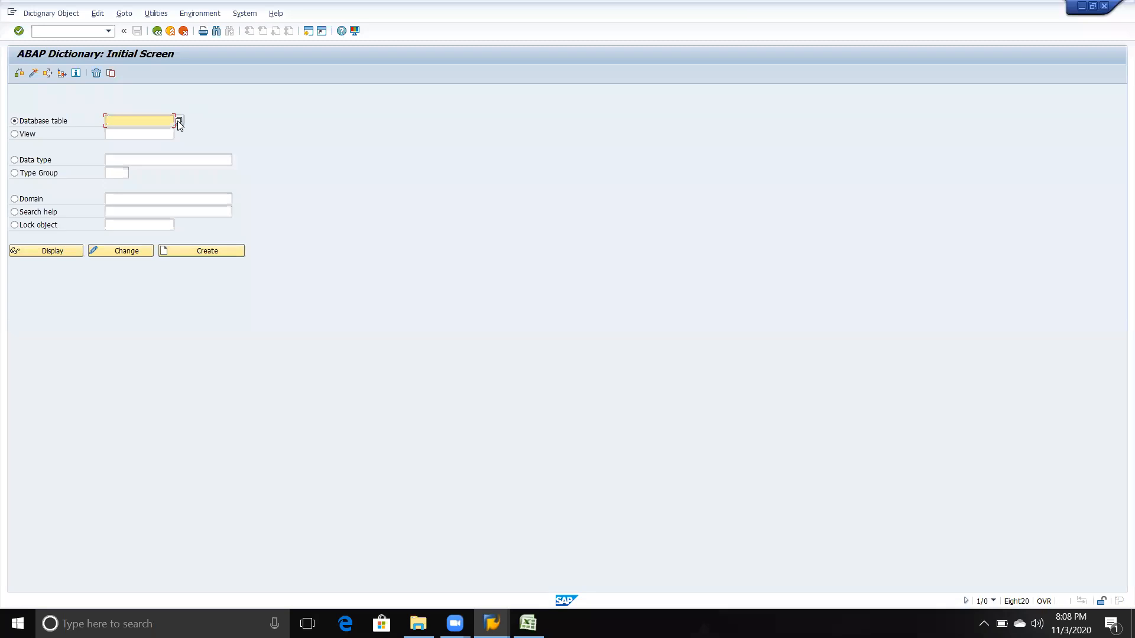
pyautogui.write('lfa1')
pyautogui.click(71, 254)
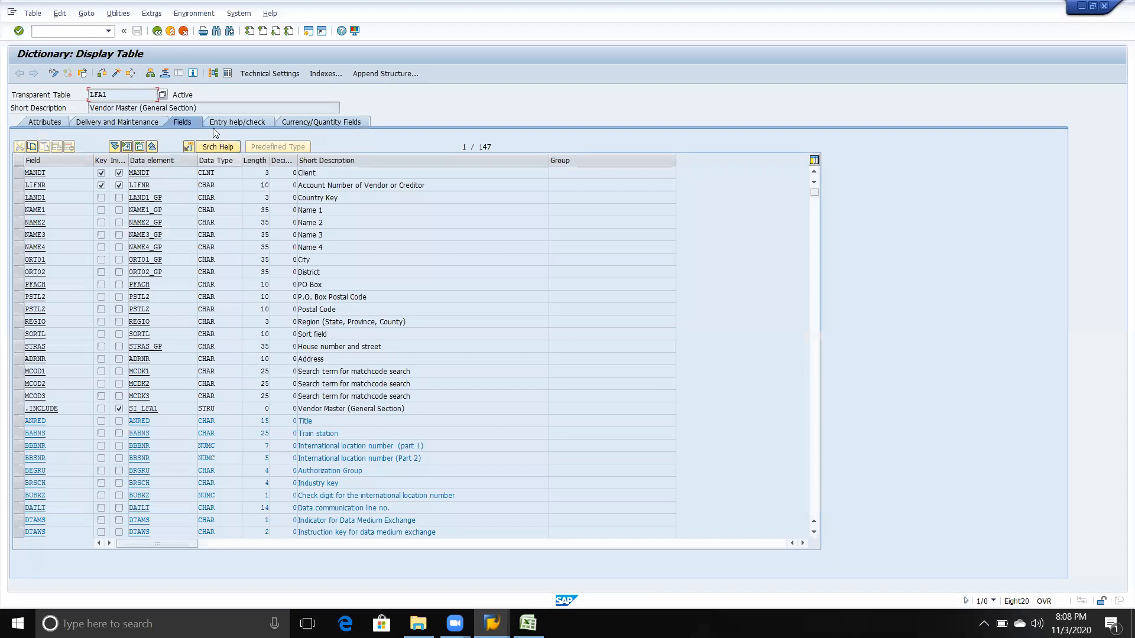
pyautogui.moveTo(199, 108); pyautogui.dragTo(92, 108)
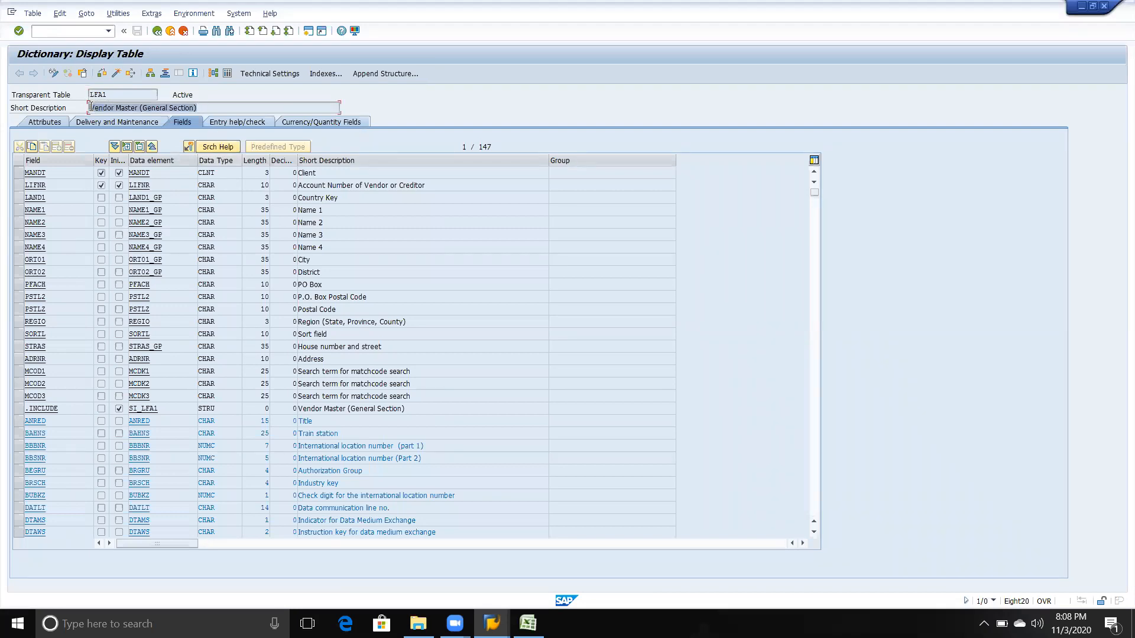
pyautogui.click(158, 34)
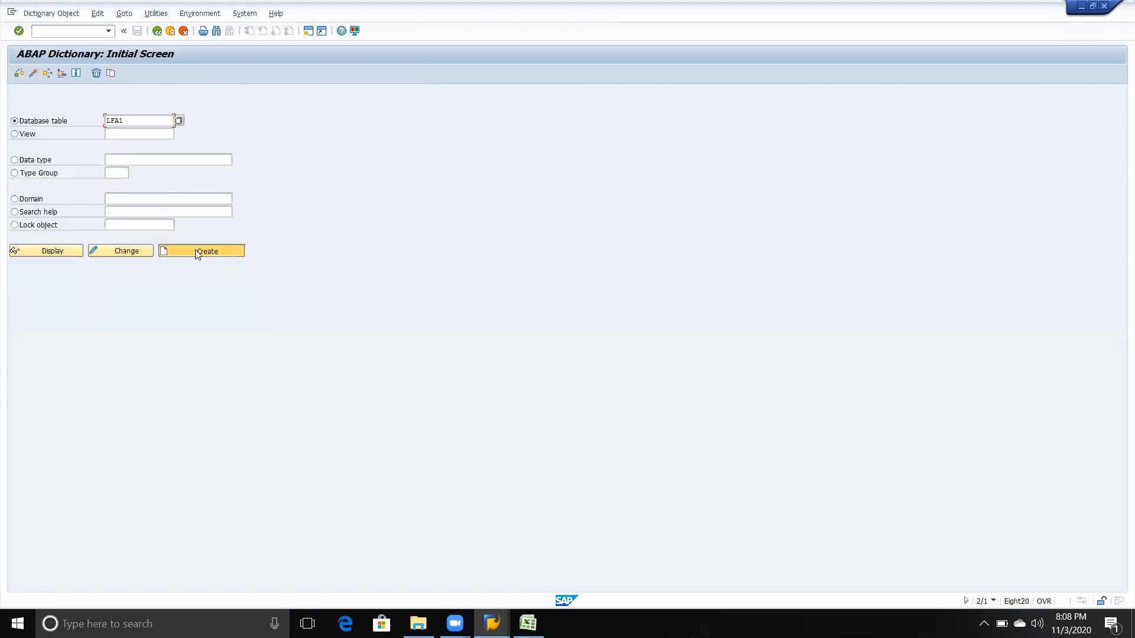
# Step: Try to create and to change the standard table LFA1, cancelling the access key request
pyautogui.click(198, 252)
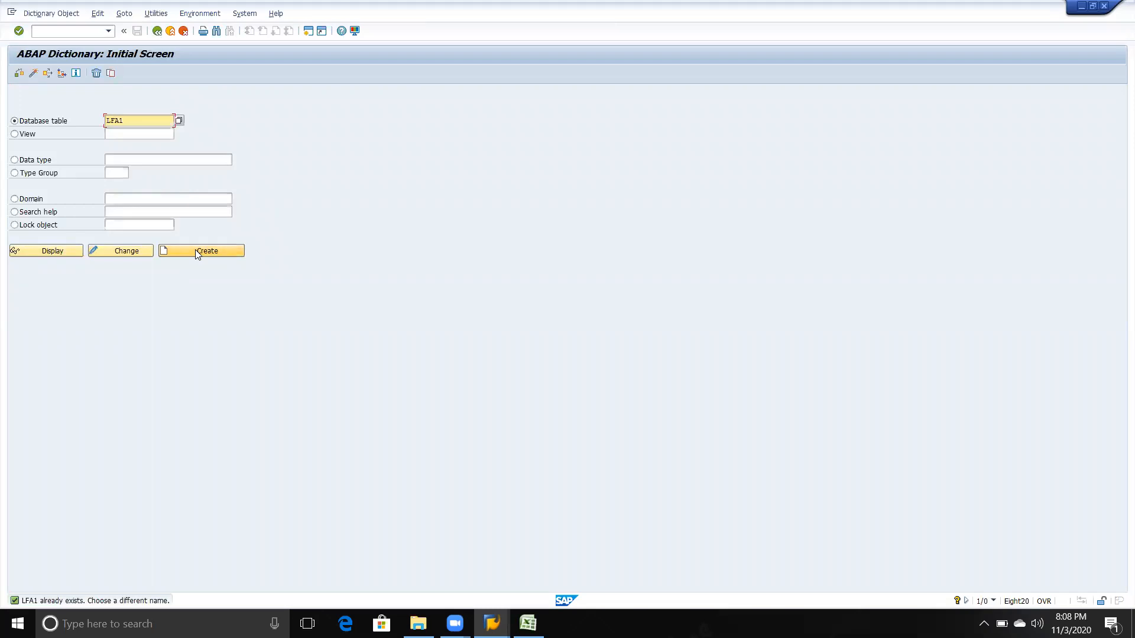
pyautogui.click(145, 250)
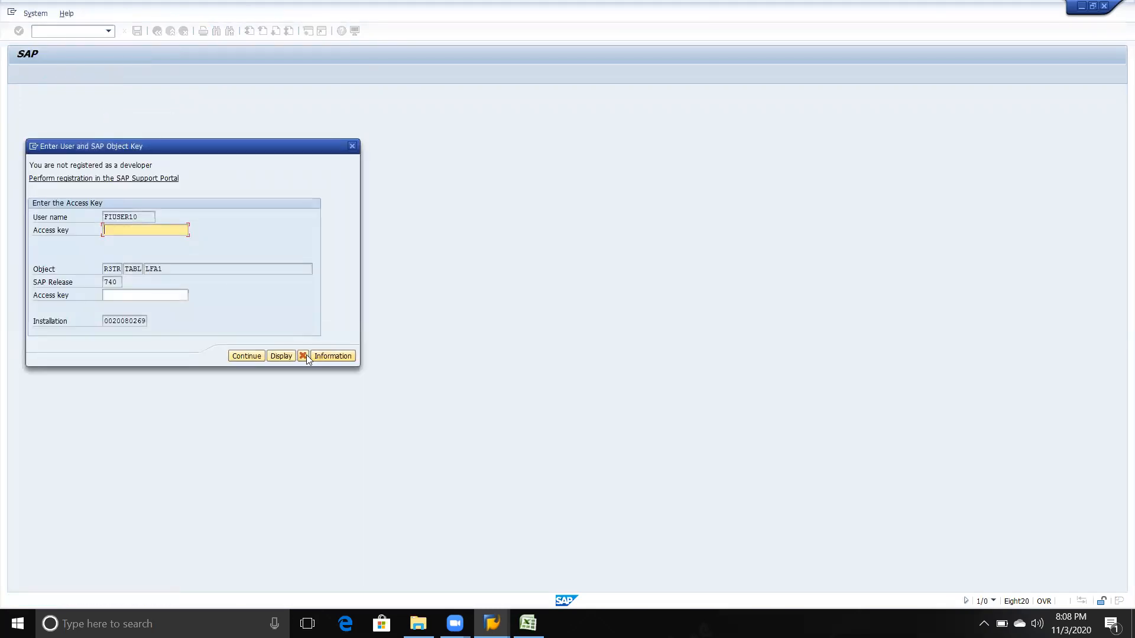
pyautogui.click(303, 356)
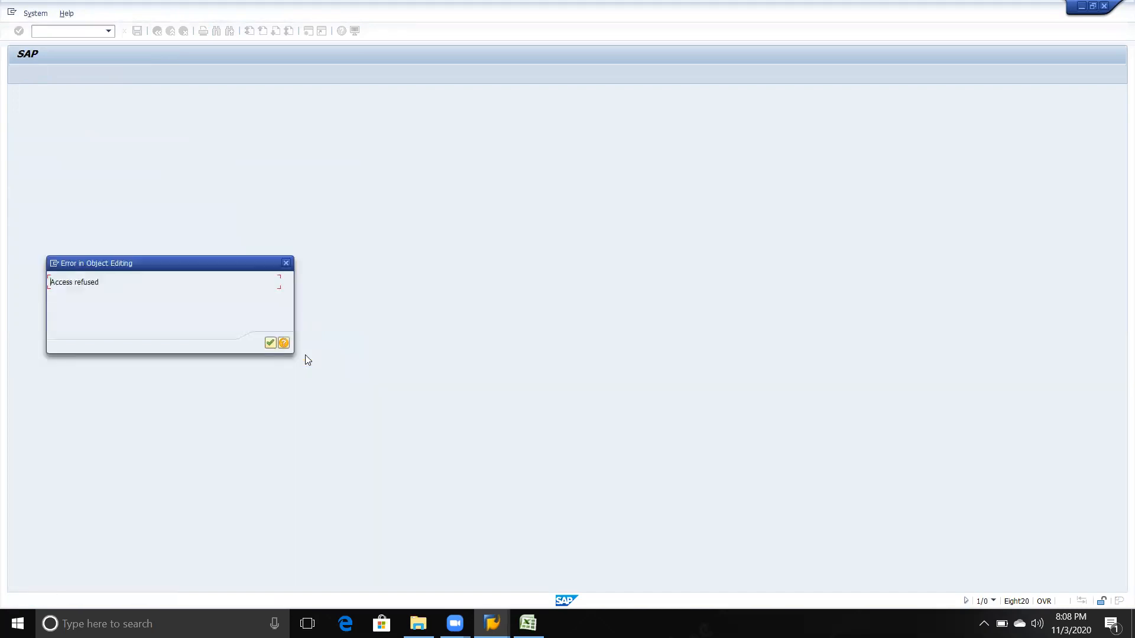
pyautogui.click(283, 264)
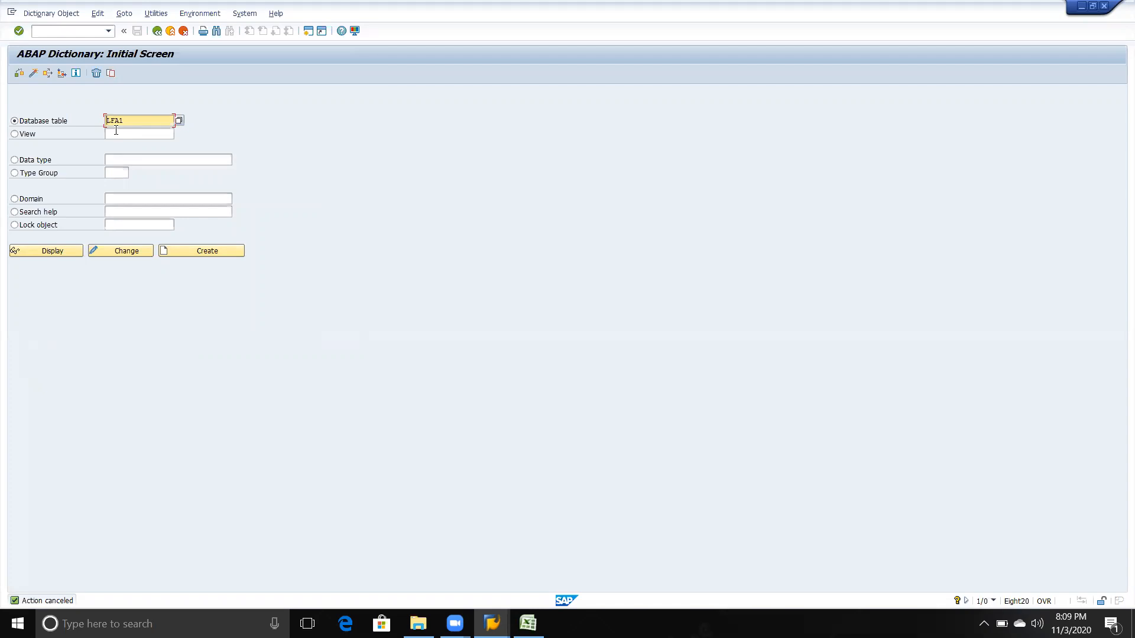
# Step: Replace the database table name with SFLIGHT and try to create that table
pyautogui.press('Delete')
pyautogui.press('Delete')
pyautogui.press('Delete')
pyautogui.press('Delete')
pyautogui.write('sflight')
pyautogui.click(176, 250)
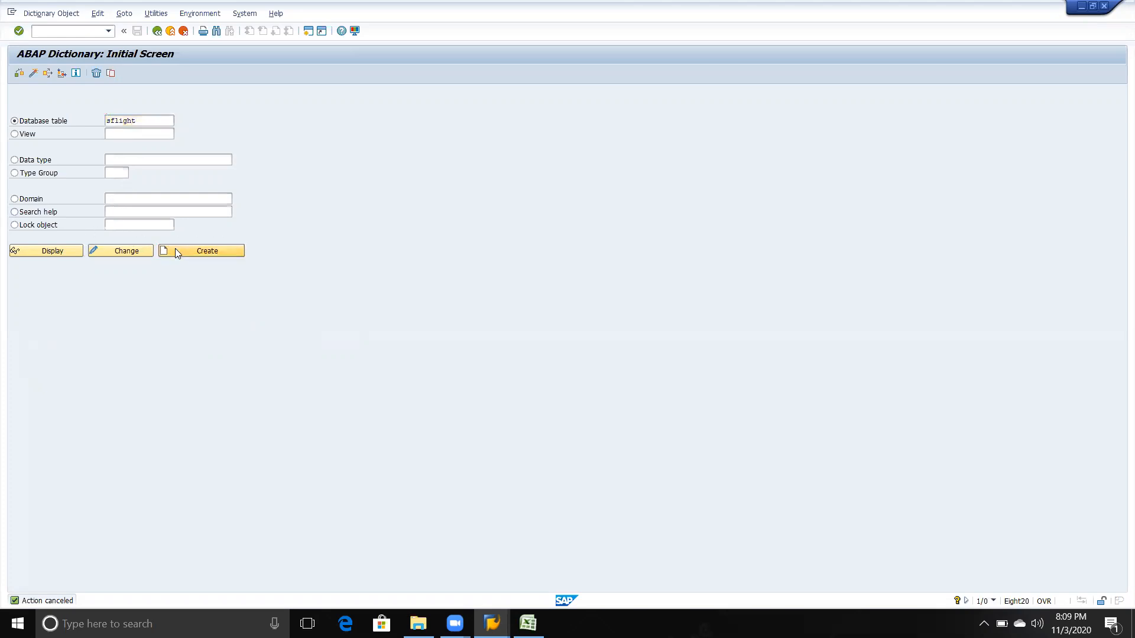
# Step: Try to change table SFLIGHT, cancel the access key request, and display the table's fields instead
pyautogui.click(142, 255)
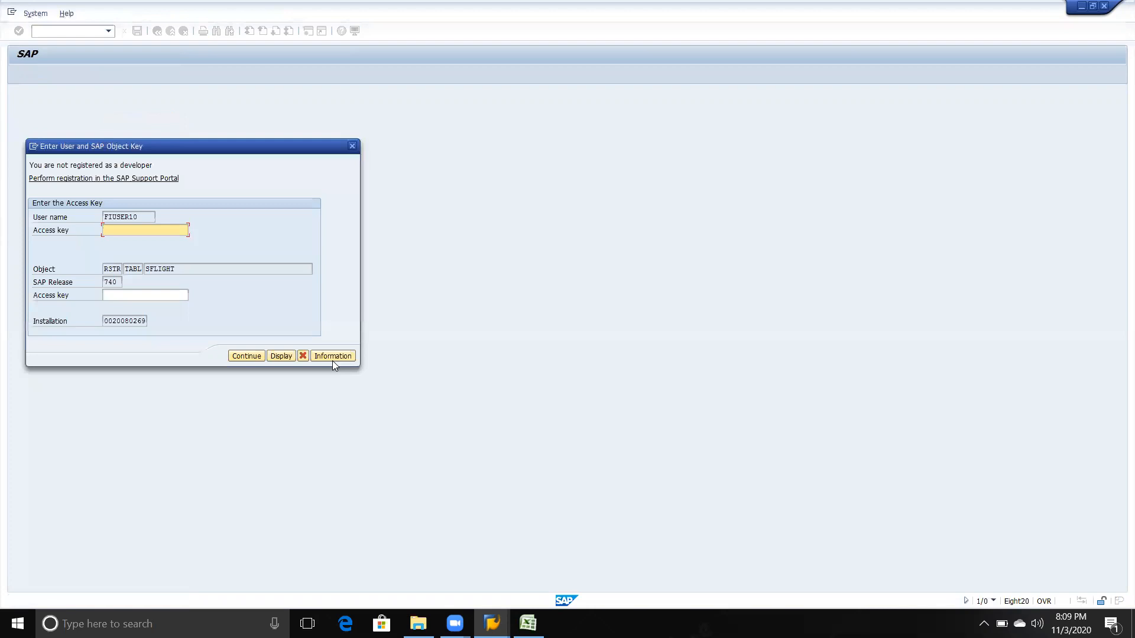
pyautogui.click(308, 356)
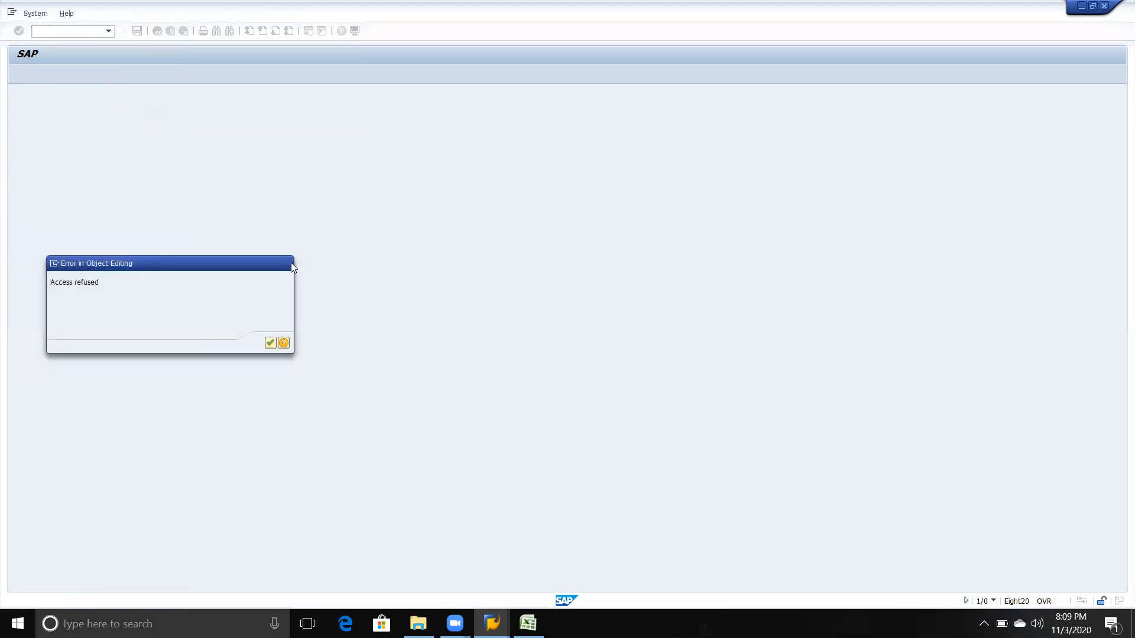
pyautogui.click(289, 264)
pyautogui.click(44, 254)
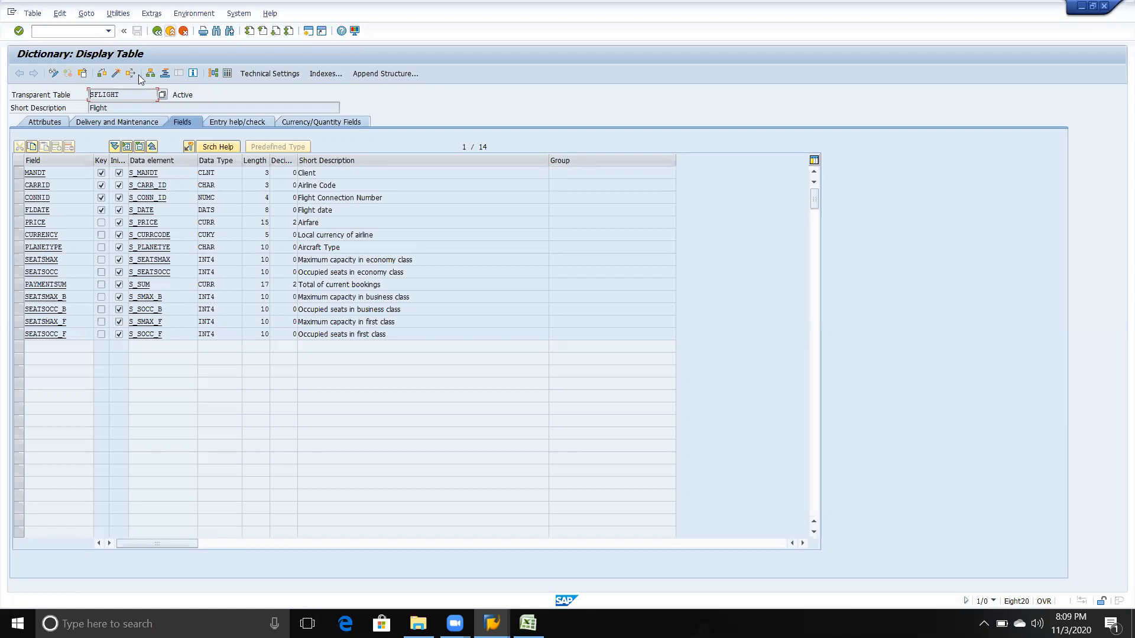
pyautogui.click(157, 31)
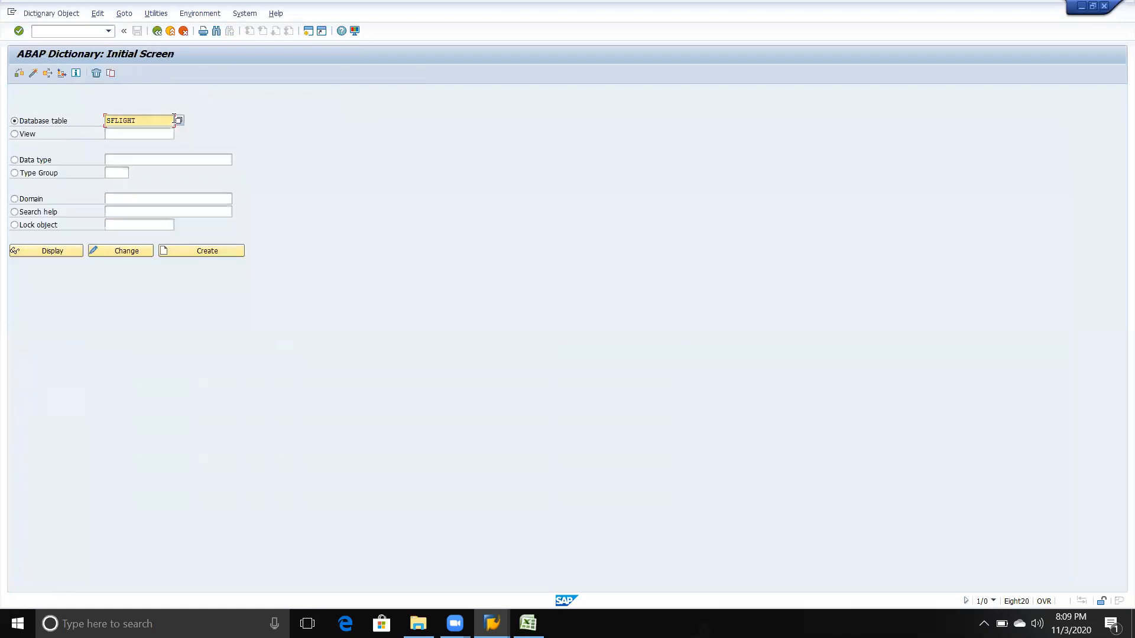
# Step: Try to create a custom database table named ZWIPRO, cancelling the developer registration
pyautogui.press('Delete')
pyautogui.press('Delete')
pyautogui.press('Delete')
pyautogui.press('Delete')
pyautogui.press('Delete')
pyautogui.press('Delete')
pyautogui.press('Delete')
pyautogui.write('Y')
pyautogui.press('BackSpace')
pyautogui.write('Z')
pyautogui.write('wipro')
pyautogui.click(199, 260)
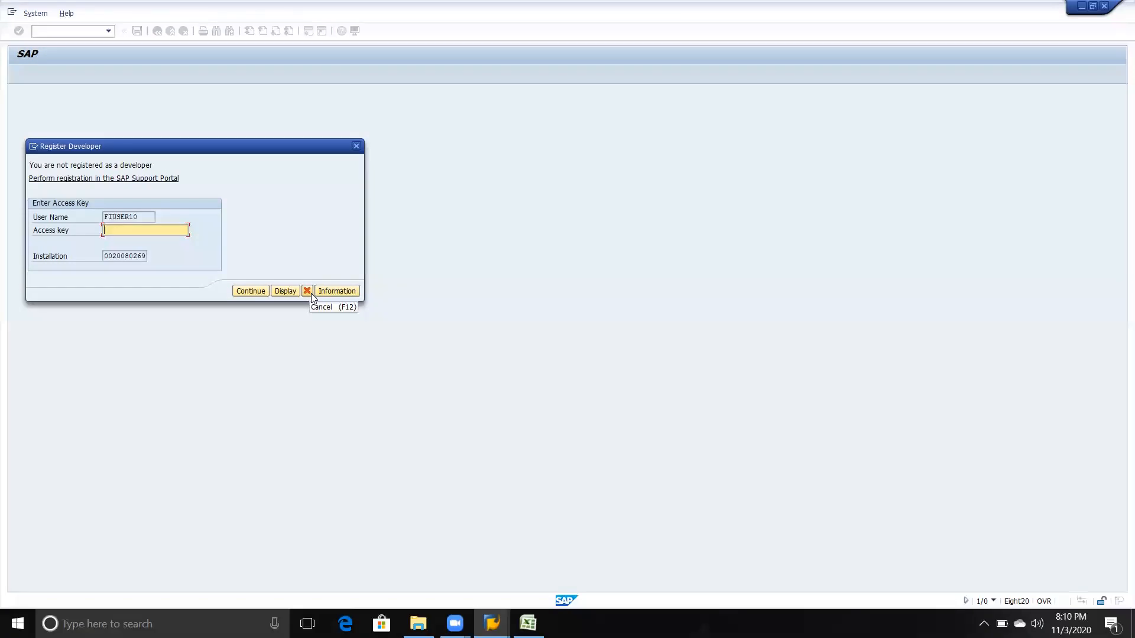
pyautogui.click(310, 292)
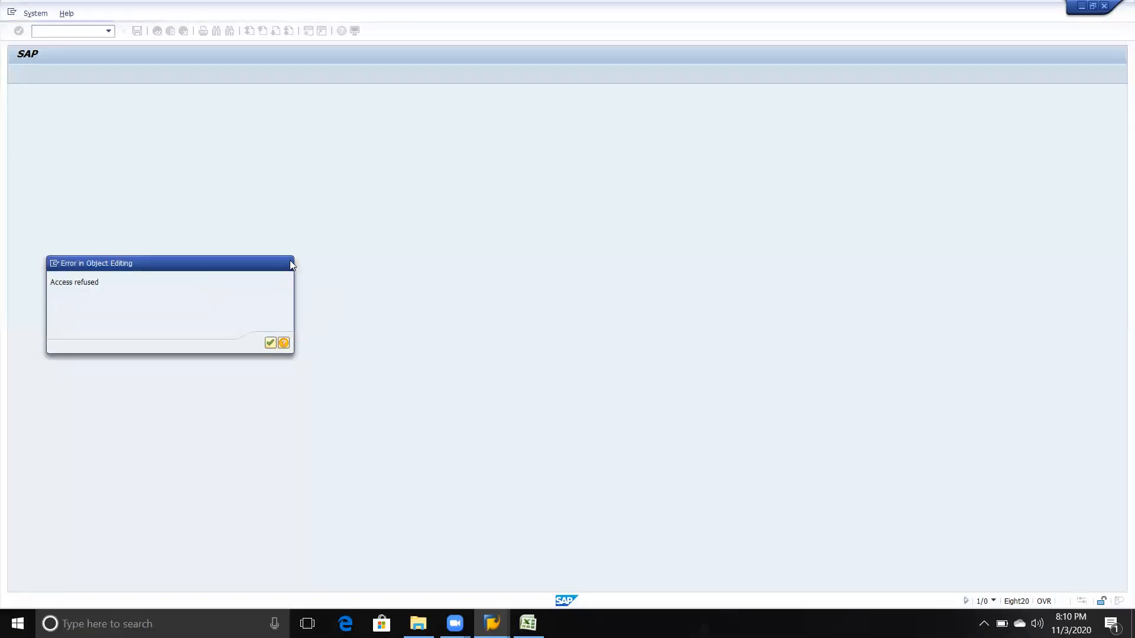
pyautogui.click(289, 264)
# Step: Try to create a custom database table named YIPRO, cancelling the developer registration
pyautogui.press('Delete')
pyautogui.write('yIPRO')
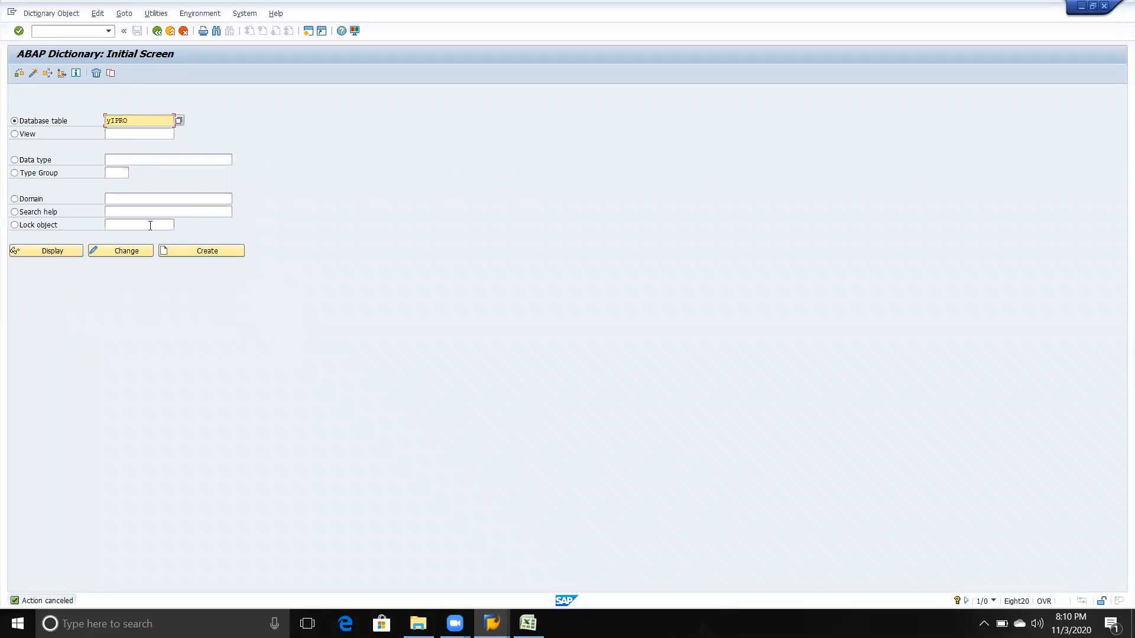
pyautogui.click(175, 251)
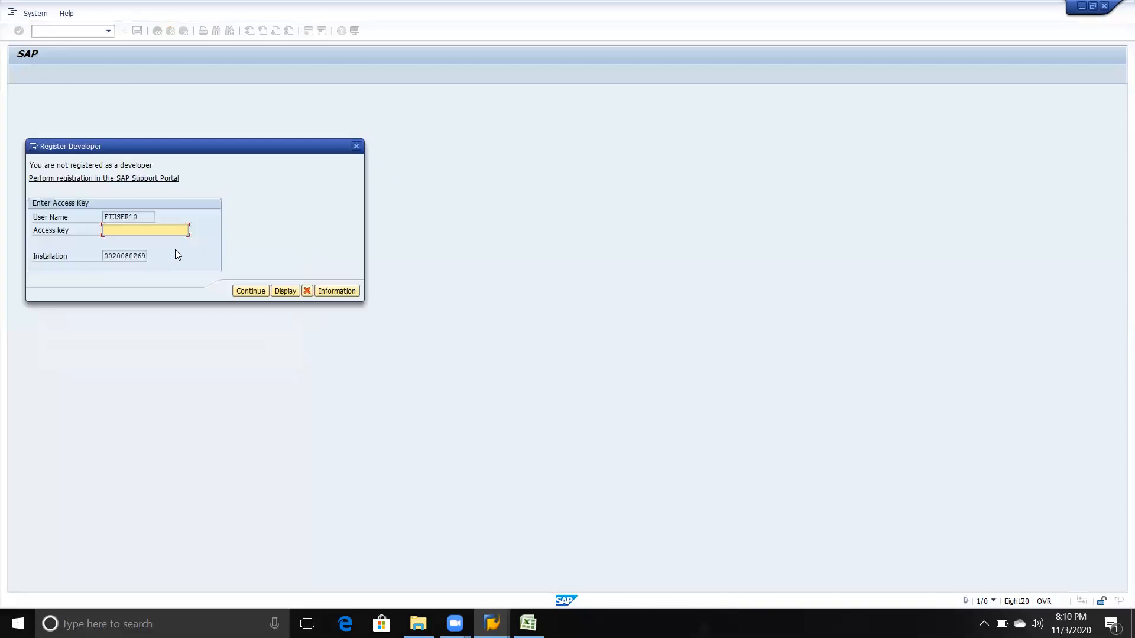
pyautogui.click(306, 292)
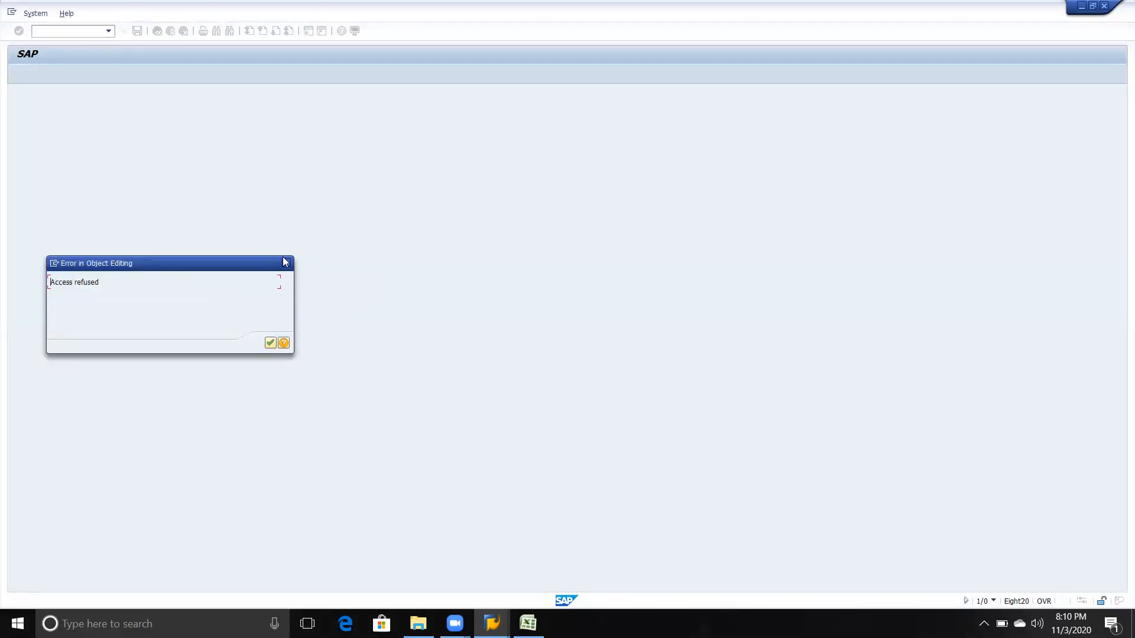
pyautogui.click(286, 264)
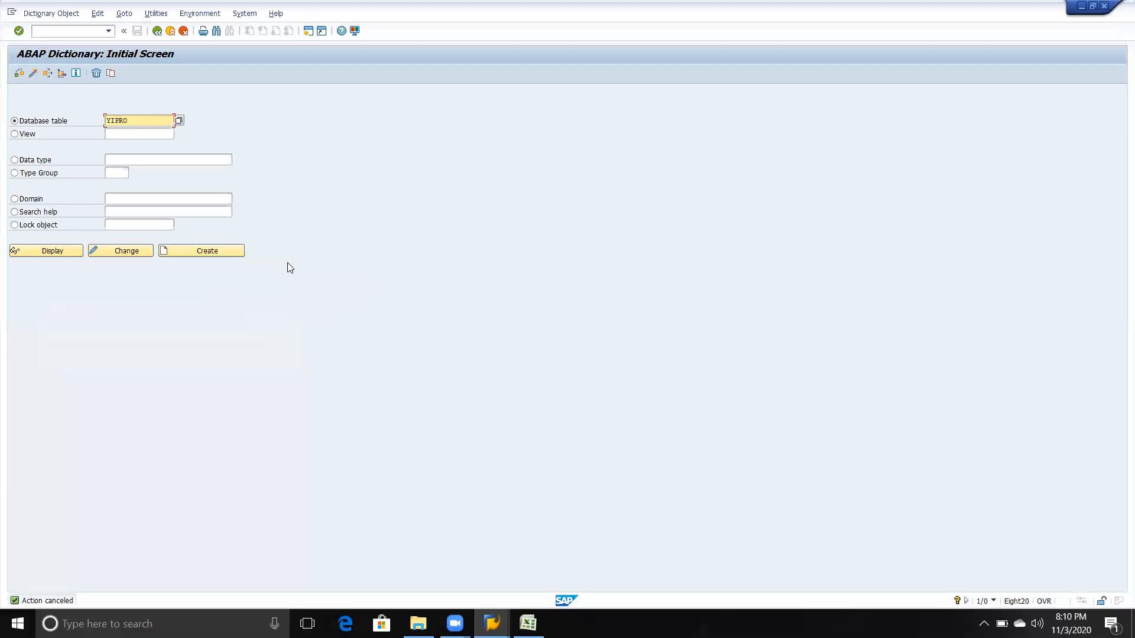
# Step: Try to create a custom database table named YTVS, continuing past the developer registration without an access key and closing the error dialog
pyautogui.press('Delete')
pyautogui.press('Delete')
pyautogui.press('Delete')
pyautogui.press('Delete')
pyautogui.press('Delete')
pyautogui.write('Y')
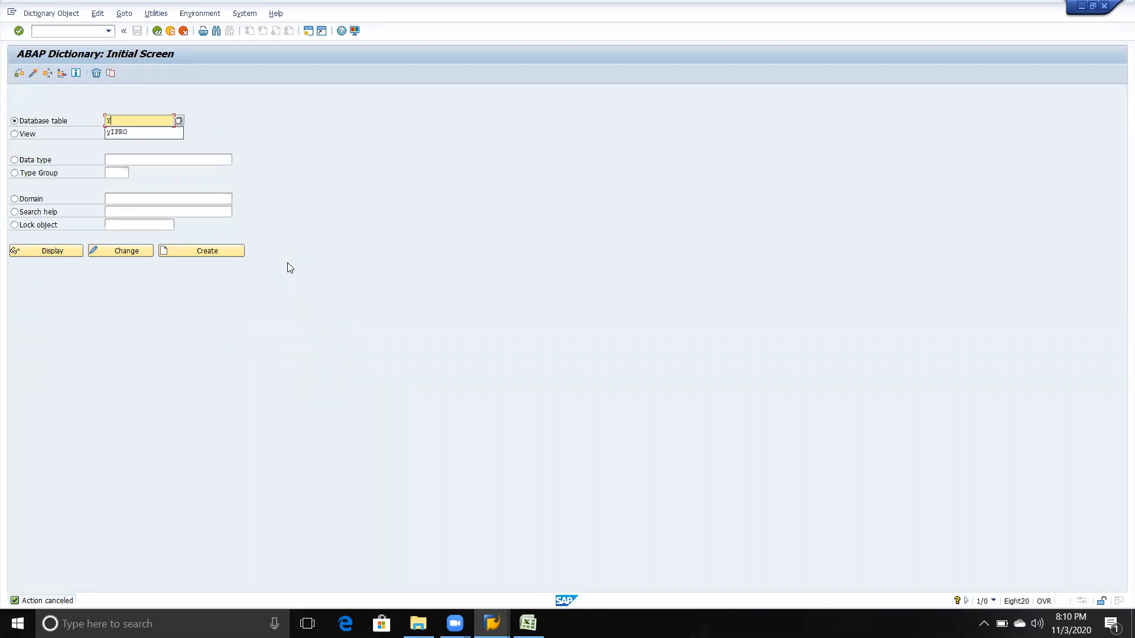
pyautogui.write('TVS')
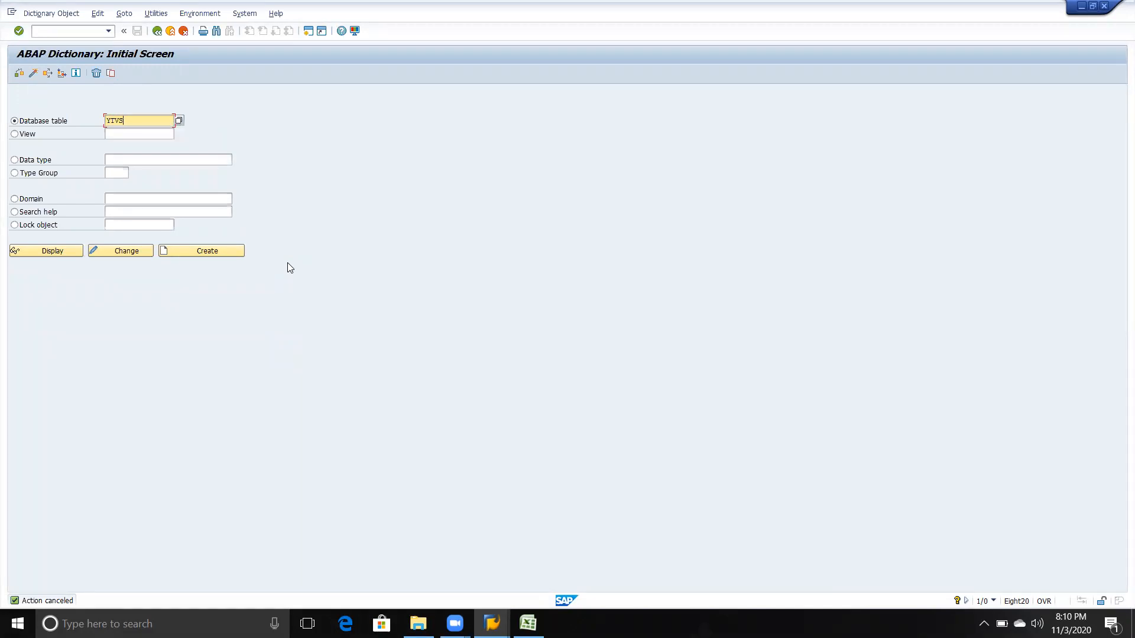
pyautogui.click(197, 255)
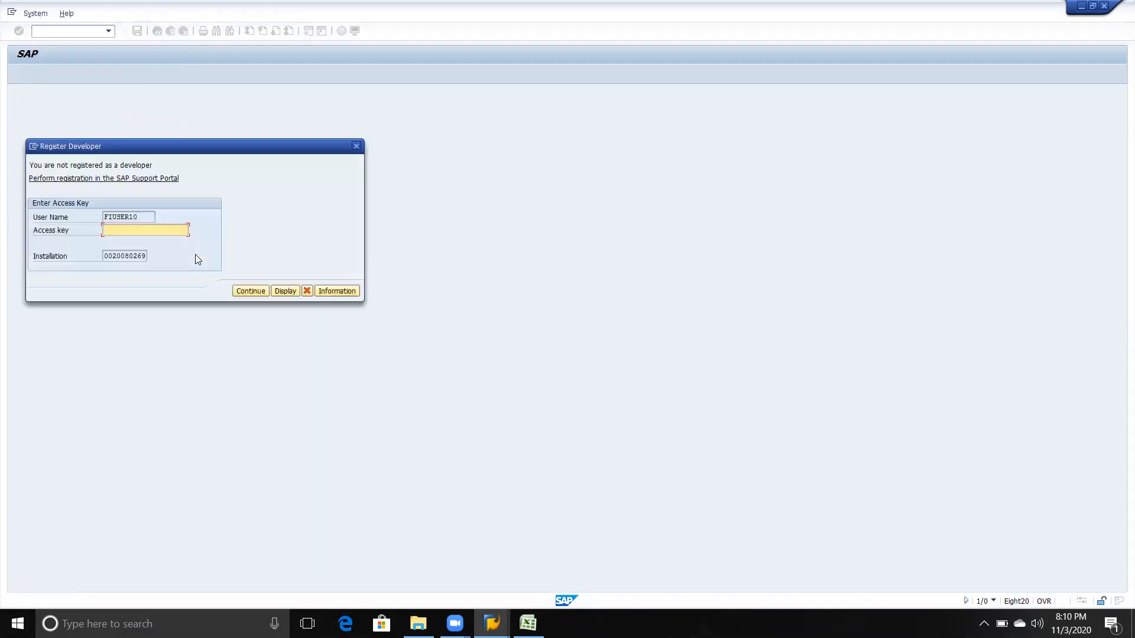
pyautogui.click(249, 292)
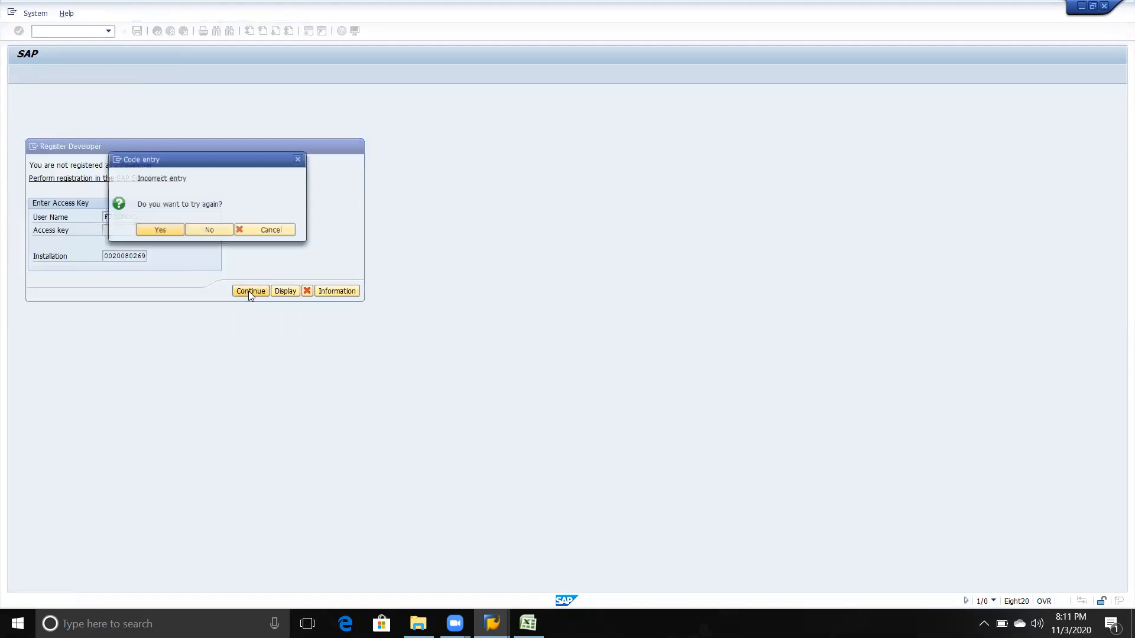
pyautogui.click(178, 229)
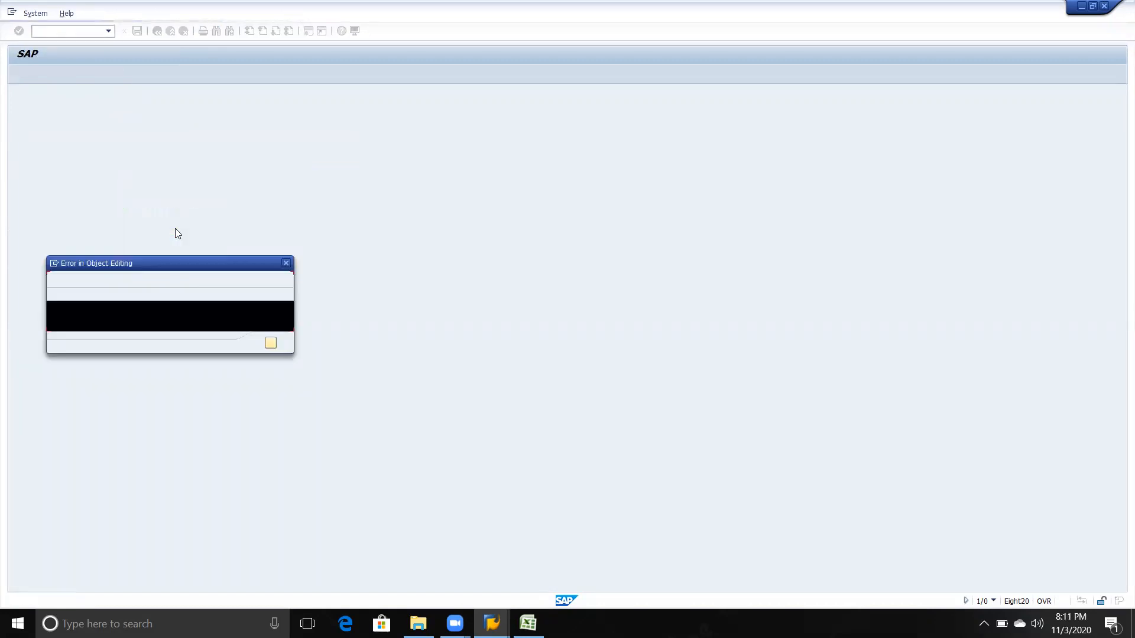
pyautogui.click(288, 264)
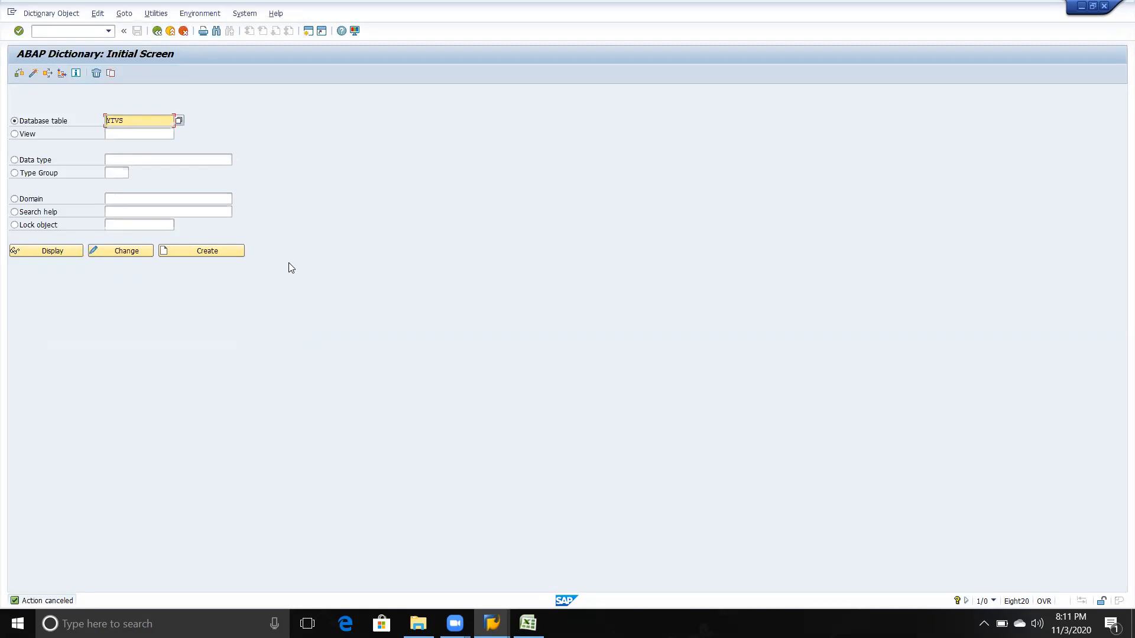
# Step: Leave the ABAP Dictionary and return to the SAP Easy Access screen
pyautogui.click(157, 32)
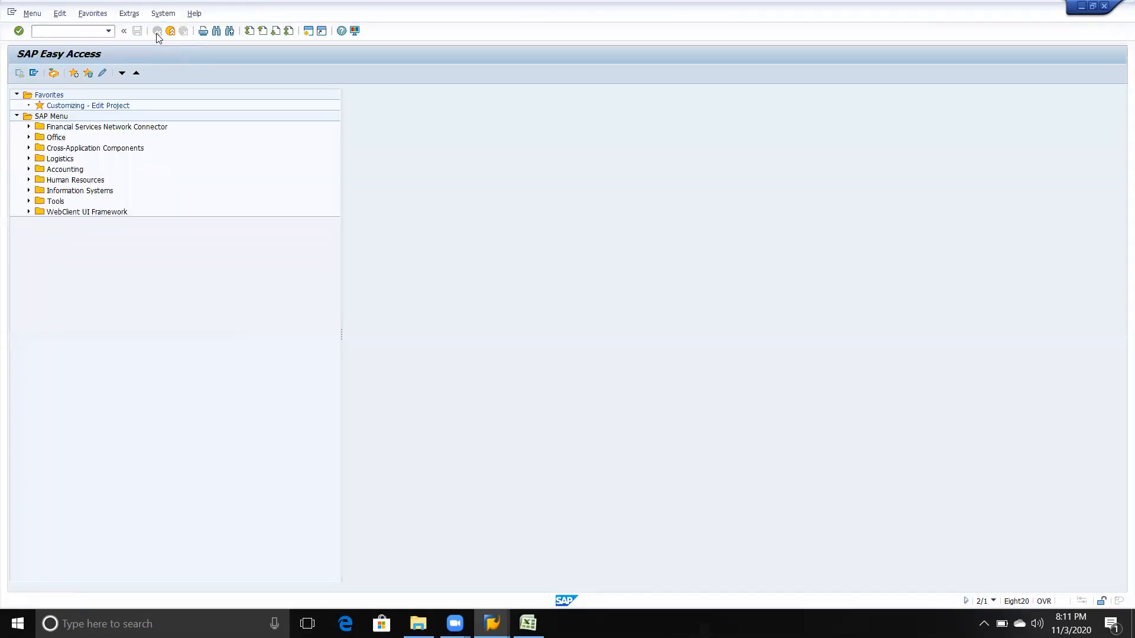
pyautogui.hotkey('alt', 'Tab')
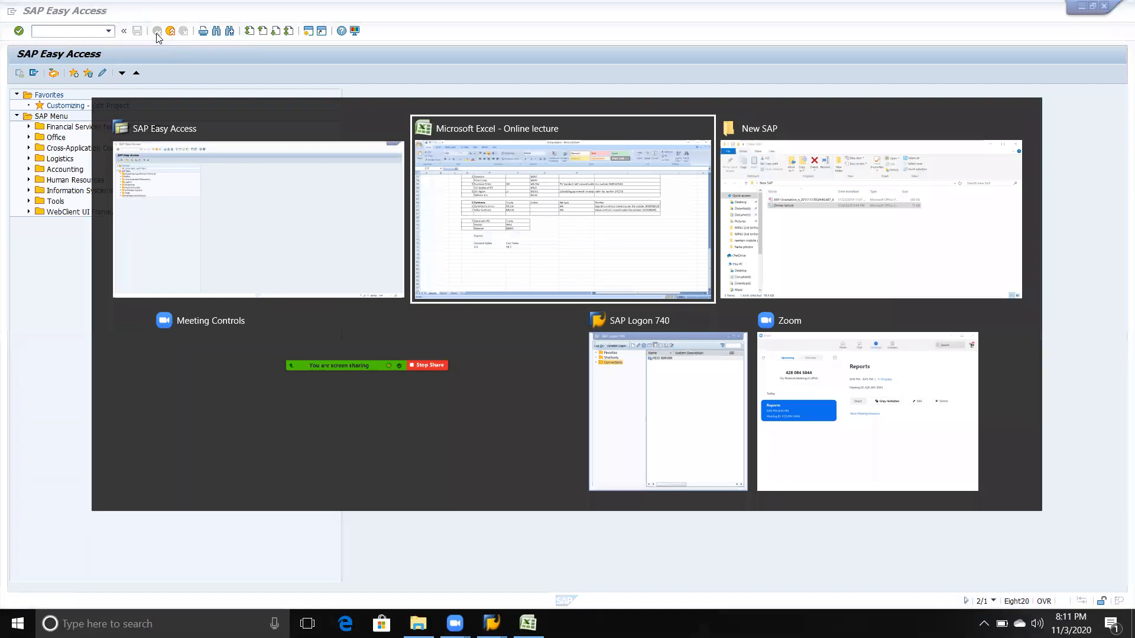
pyautogui.hotkey('alt', 'shift', 'Tab')
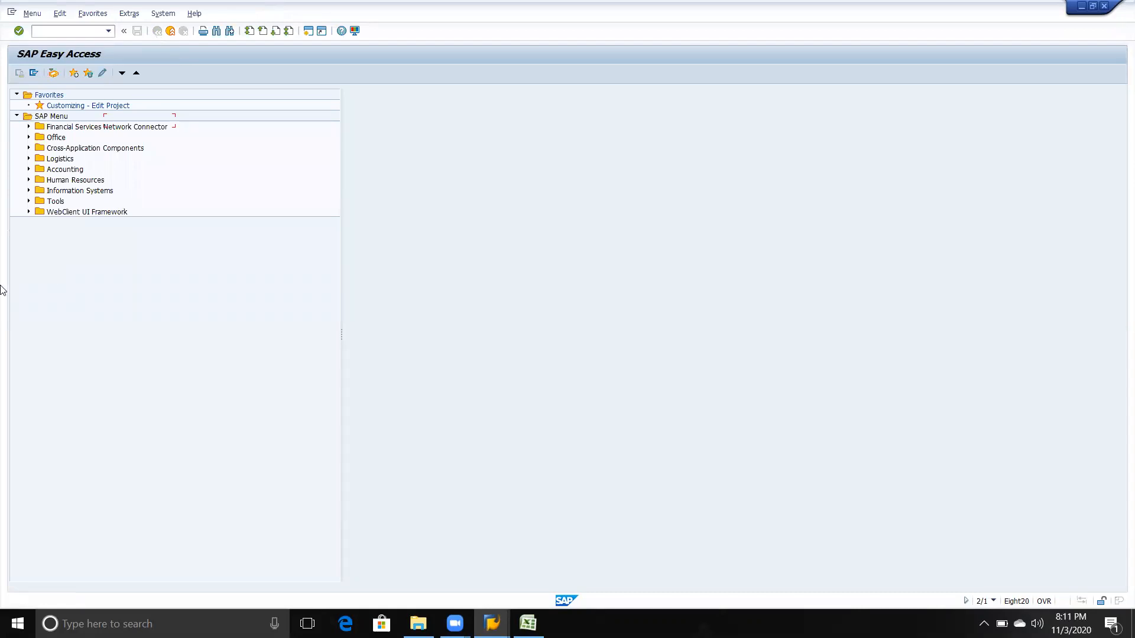
pyautogui.click(127, 388)
pyautogui.hotkey('alt', 'Tab')
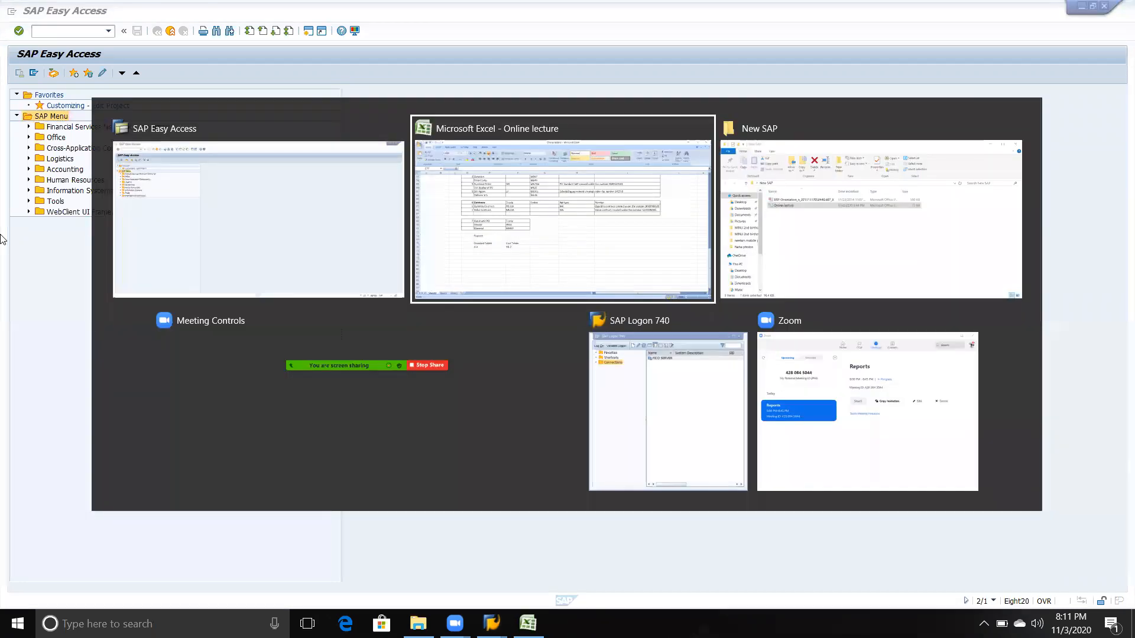
pyautogui.hotkey('alt', 'shift', 'Tab')
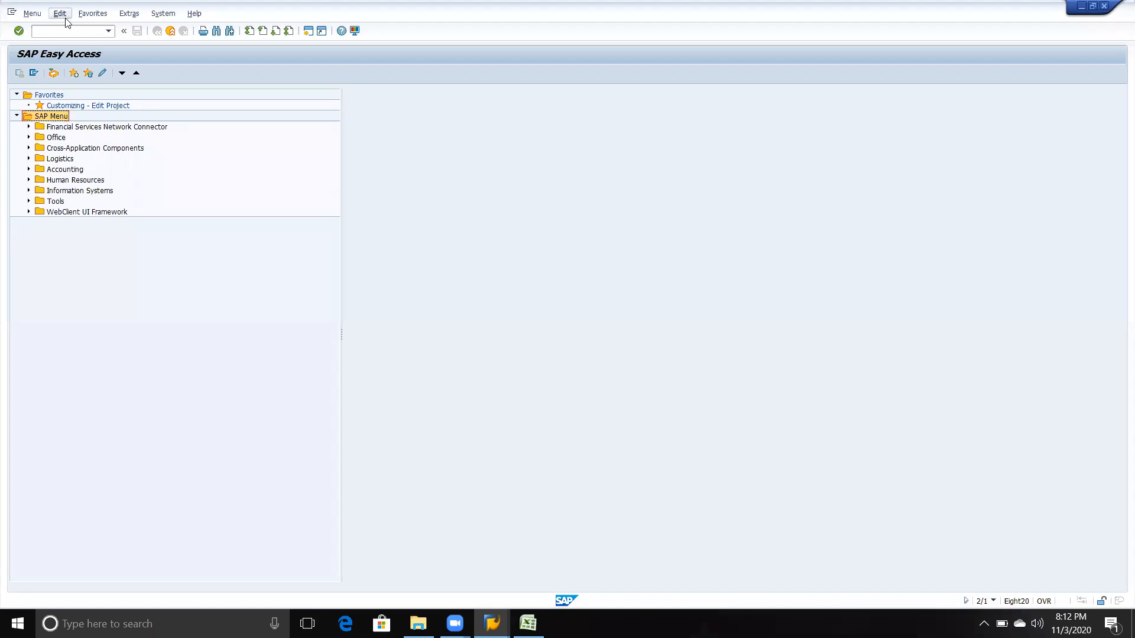
# Step: Switch to the Excel lecture sheet and note the transaction code SE16N beside Reports in cell F73
pyautogui.click(66, 33)
pyautogui.hotkey('alt', 'Tab')
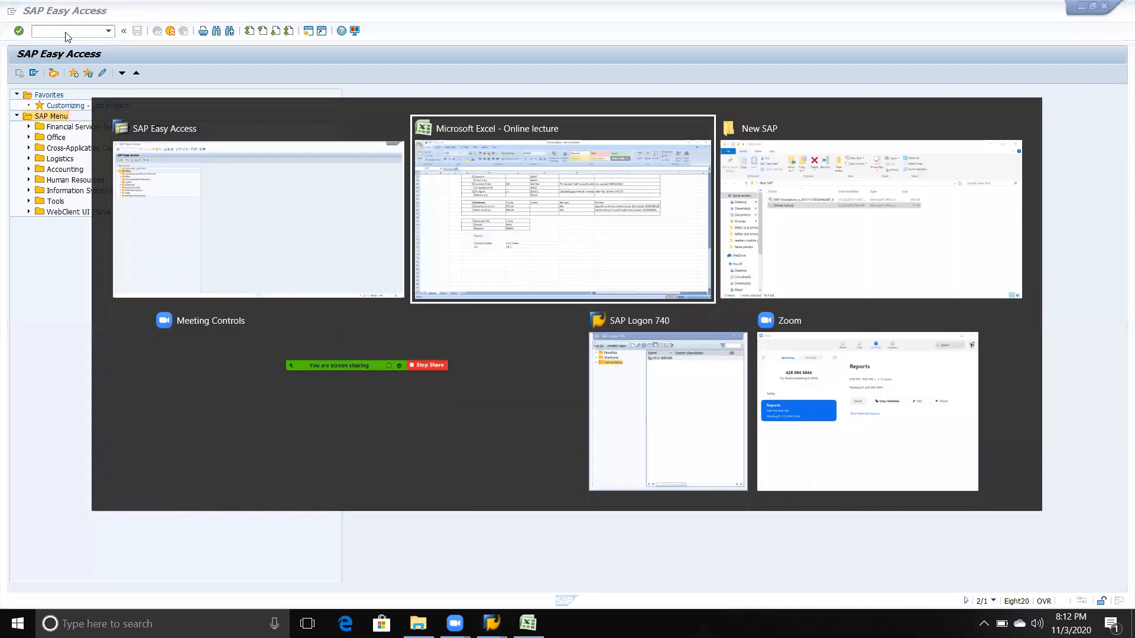
pyautogui.press('Up')
pyautogui.press('Up')
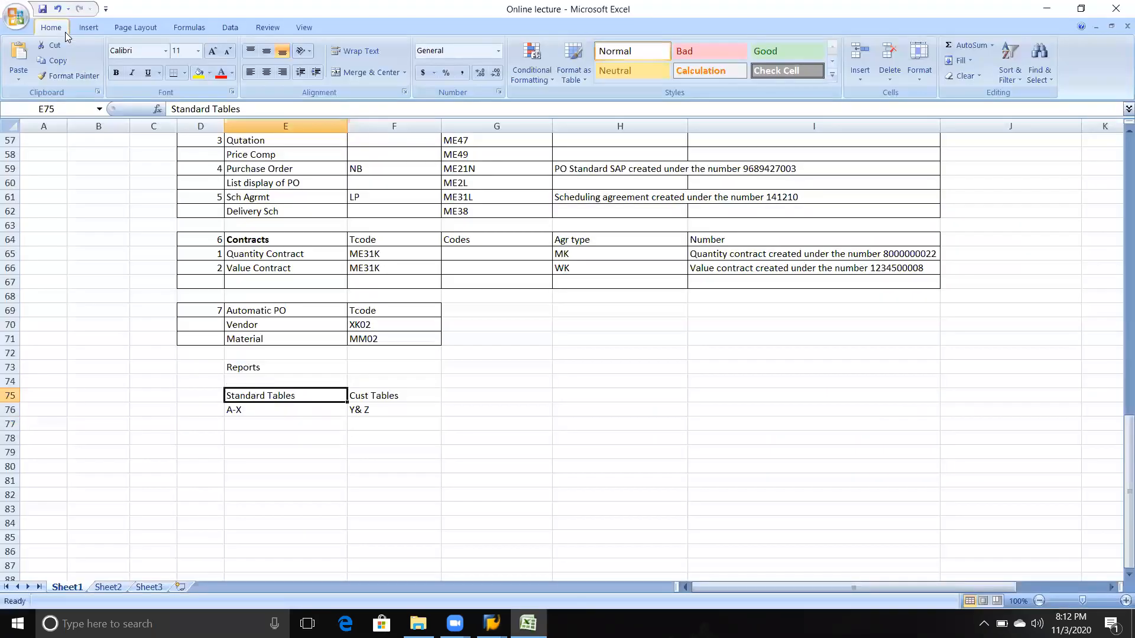
pyautogui.press('Up')
pyautogui.press('Right')
pyautogui.press('Up')
pyautogui.write('SE')
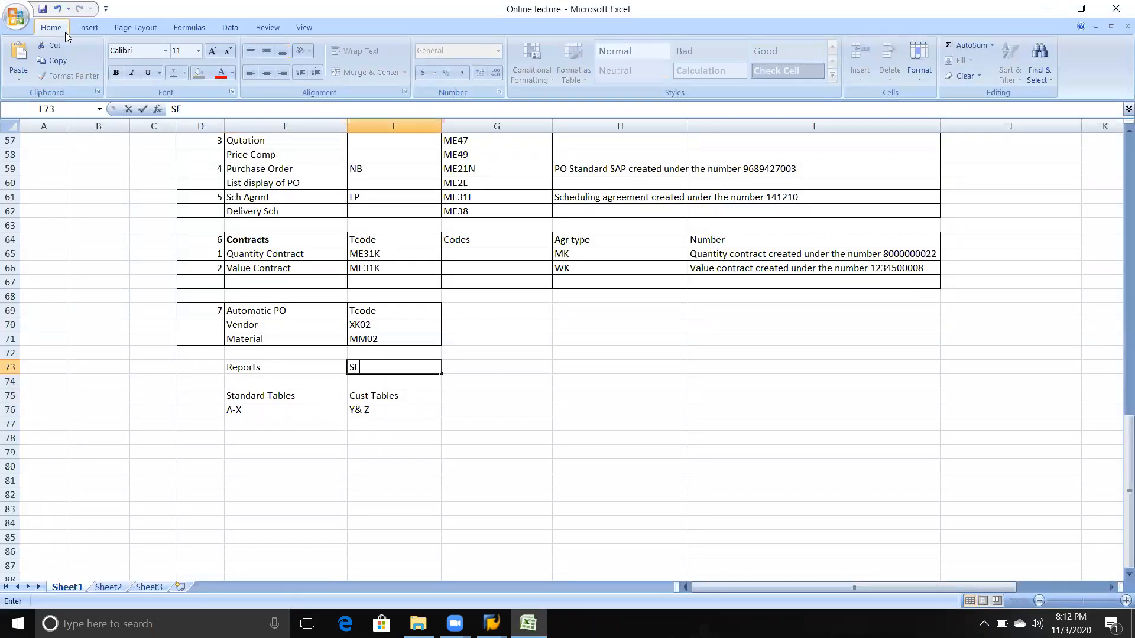
pyautogui.write('16N')
pyautogui.press('Tab')
# Step: Switch to SAP, run transaction SE16N and load the fields of table LFA1
pyautogui.hotkey('alt', 'Tab')
pyautogui.write('SE16N')
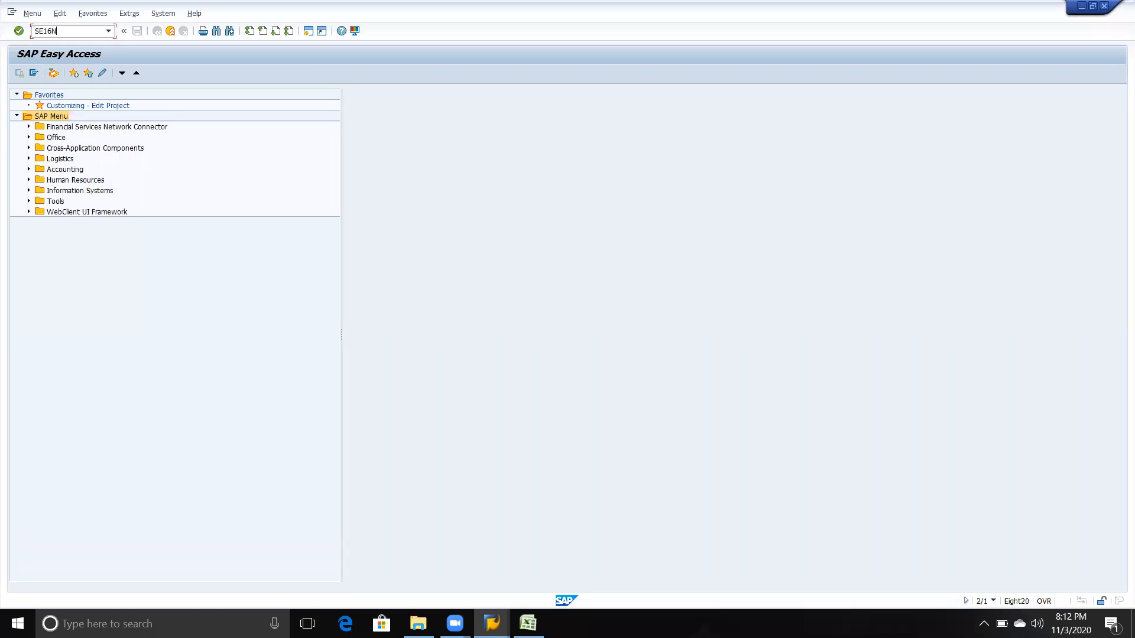
pyautogui.press('Return')
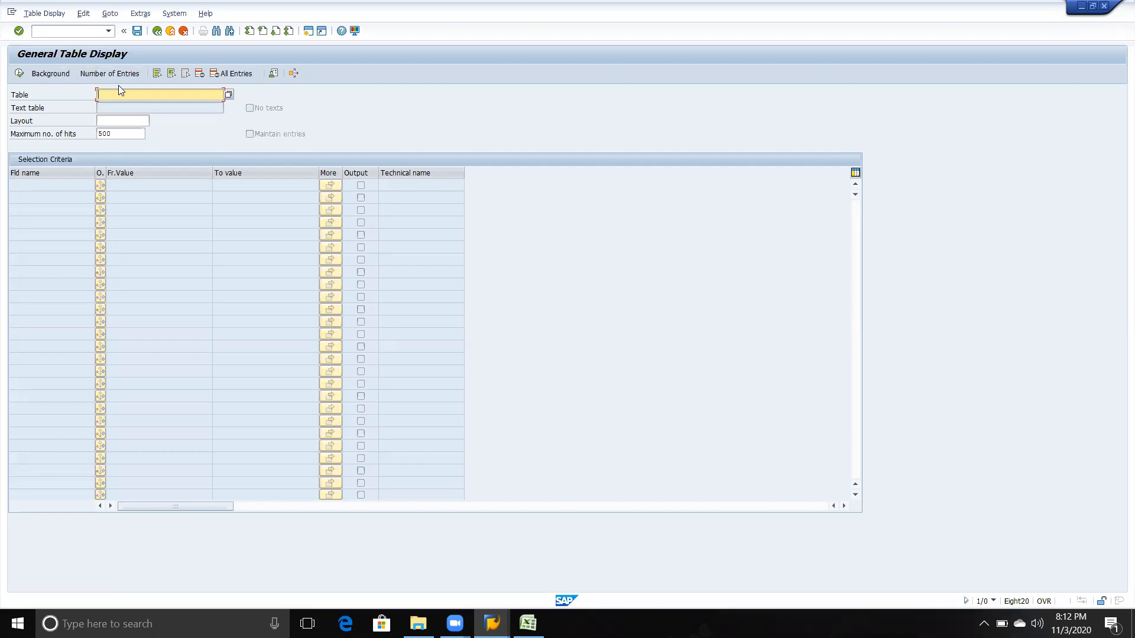
pyautogui.hotkey('alt', 'Tab')
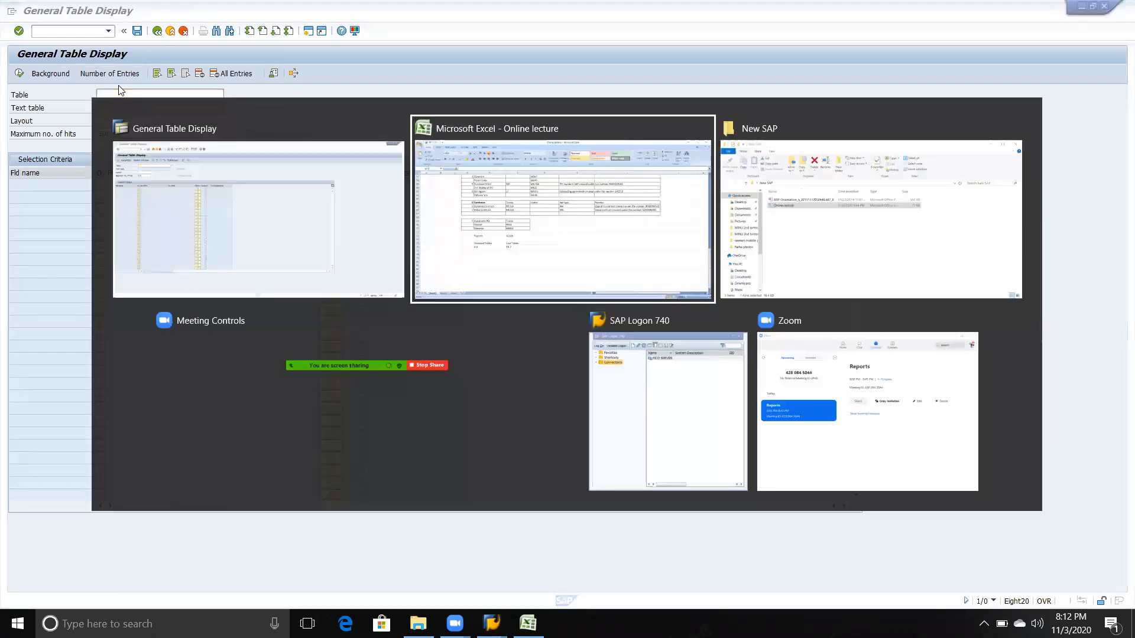
pyautogui.hotkey('alt', 'shift', 'Tab')
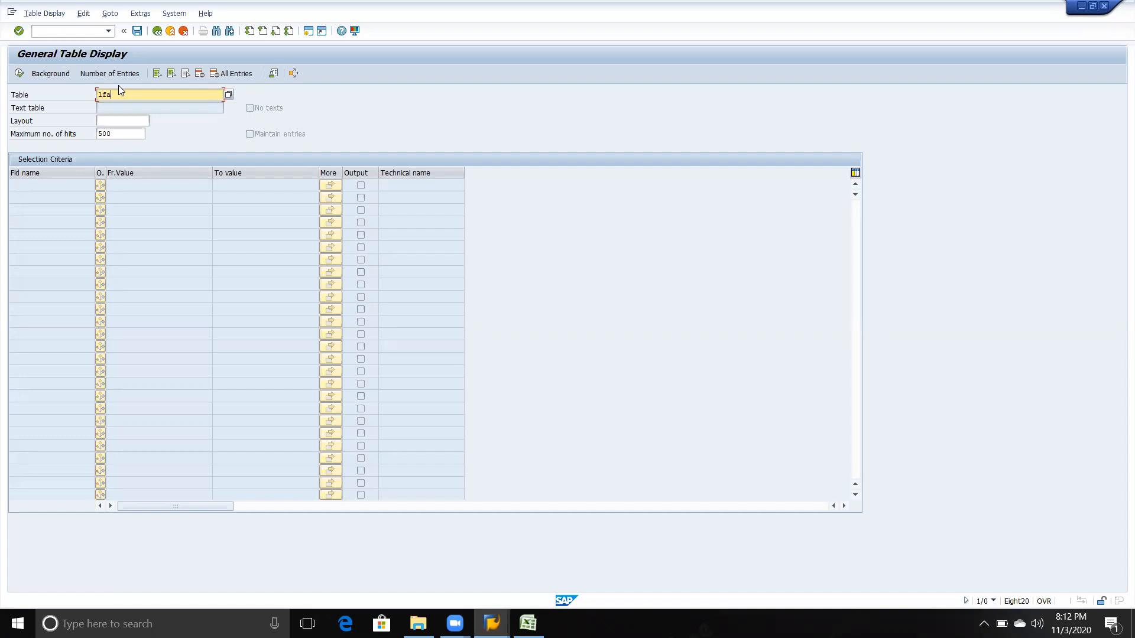
pyautogui.press('Return')
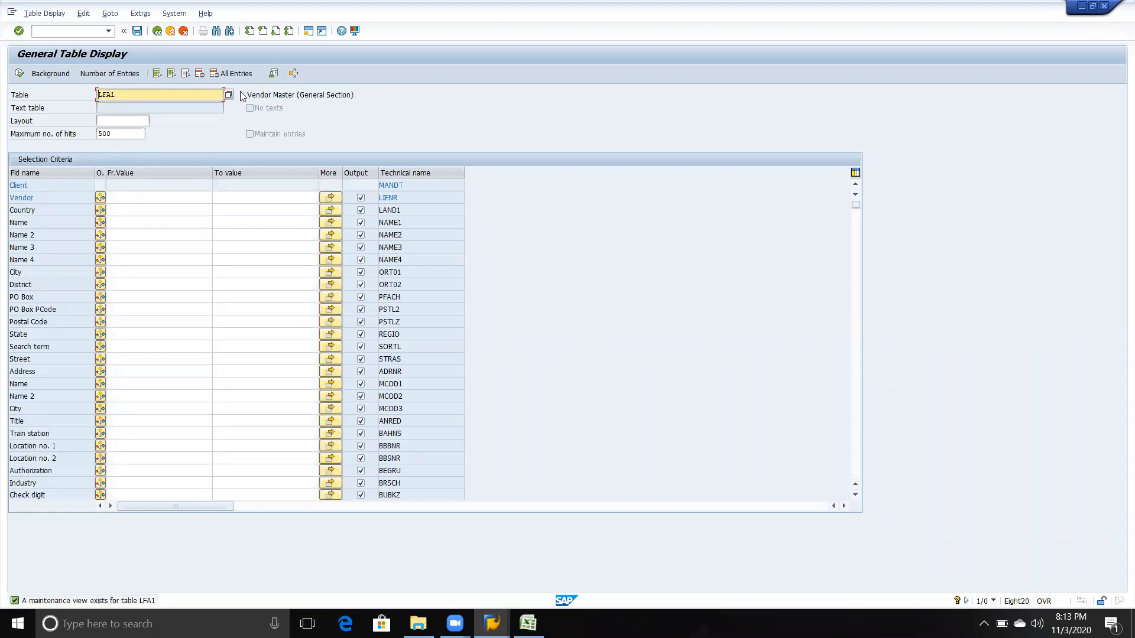
pyautogui.moveTo(247, 94); pyautogui.dragTo(355, 95)
pyautogui.click(369, 122)
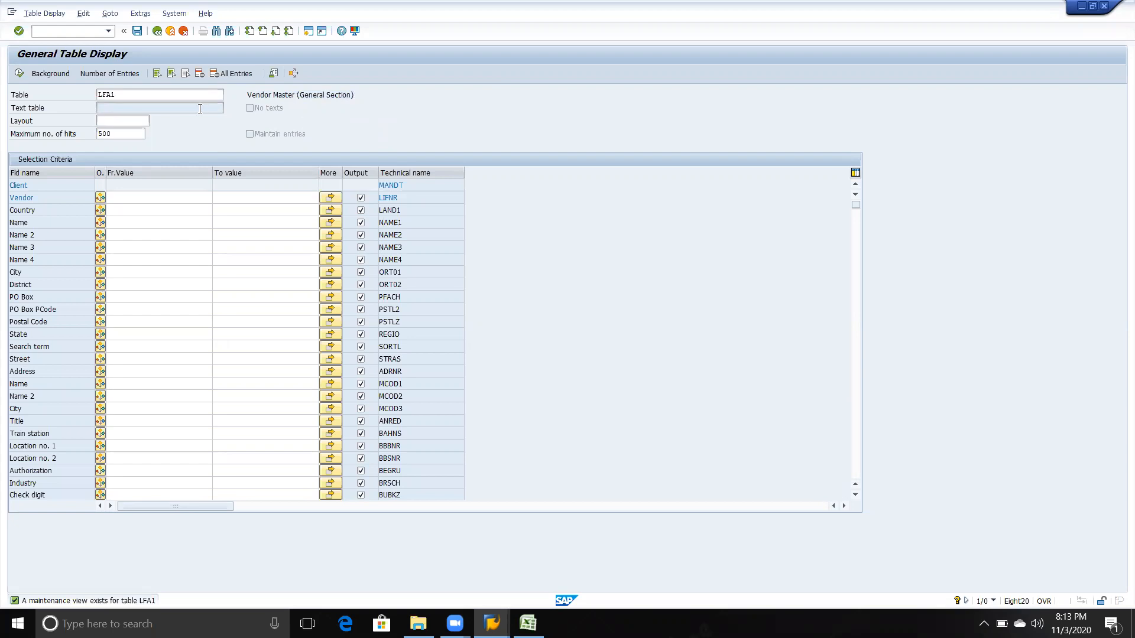
pyautogui.click(138, 96)
pyautogui.hotkey('shift', 'Left')
pyautogui.hotkey('shift', 'Left')
pyautogui.hotkey('shift', 'Left')
pyautogui.hotkey('shift', 'Left')
pyautogui.press('Return')
# Step: Switch to the Excel lecture sheet and enter the table name LFA1 in cell G75
pyautogui.hotkey('alt', 'Tab')
pyautogui.hotkey('alt', 'Tab')
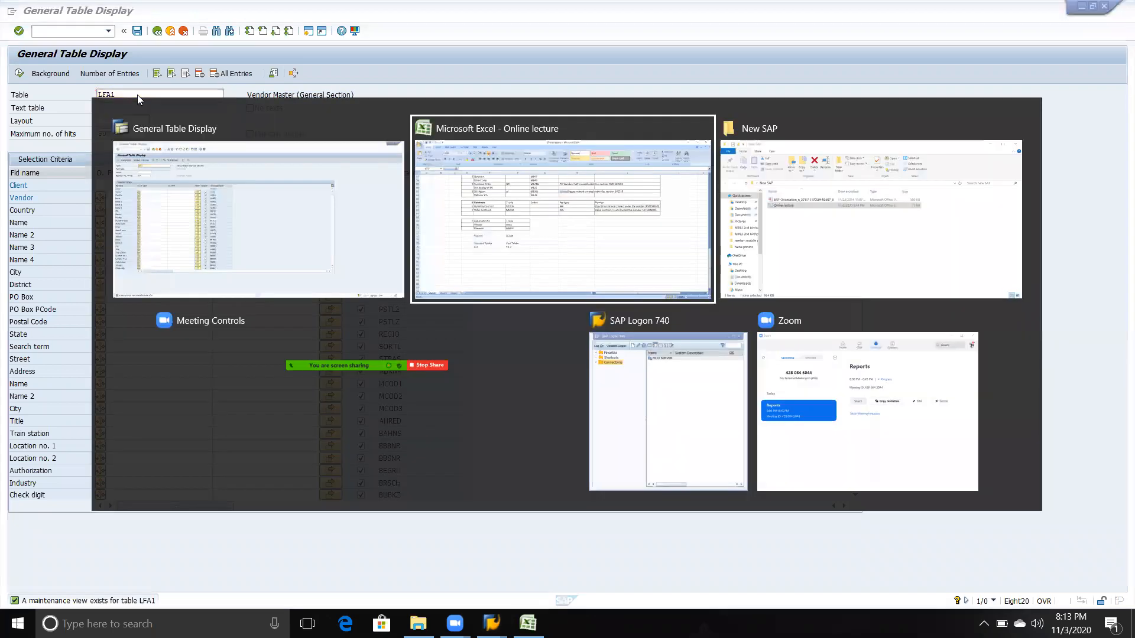
pyautogui.hotkey('alt', 'Tab')
pyautogui.hotkey('alt', 'Tab')
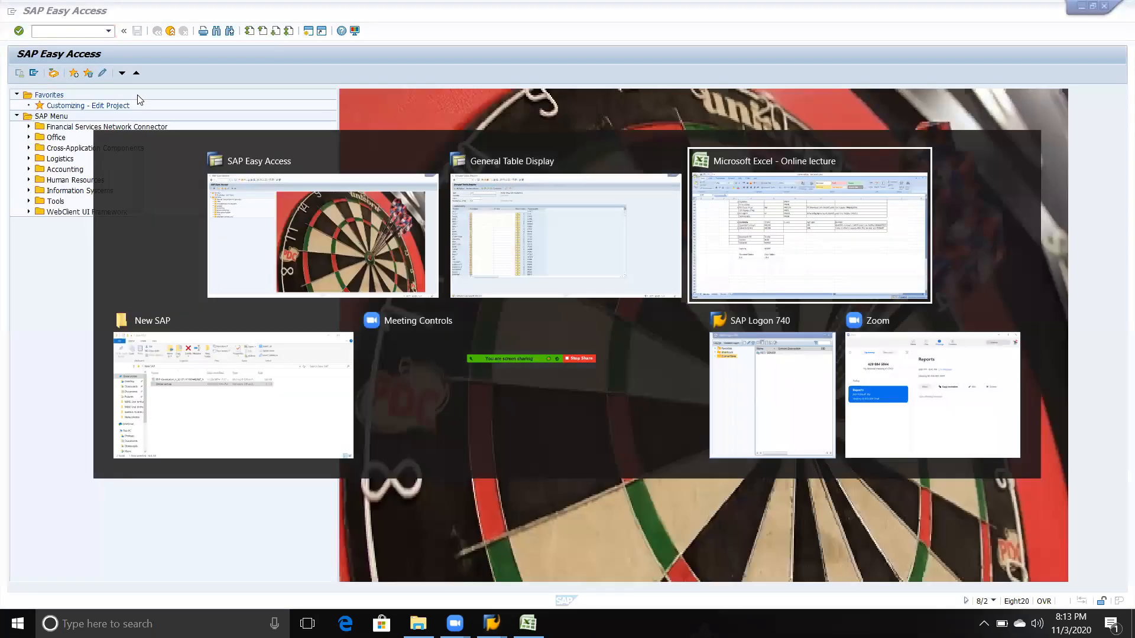
pyautogui.press('Down')
pyautogui.press('Down')
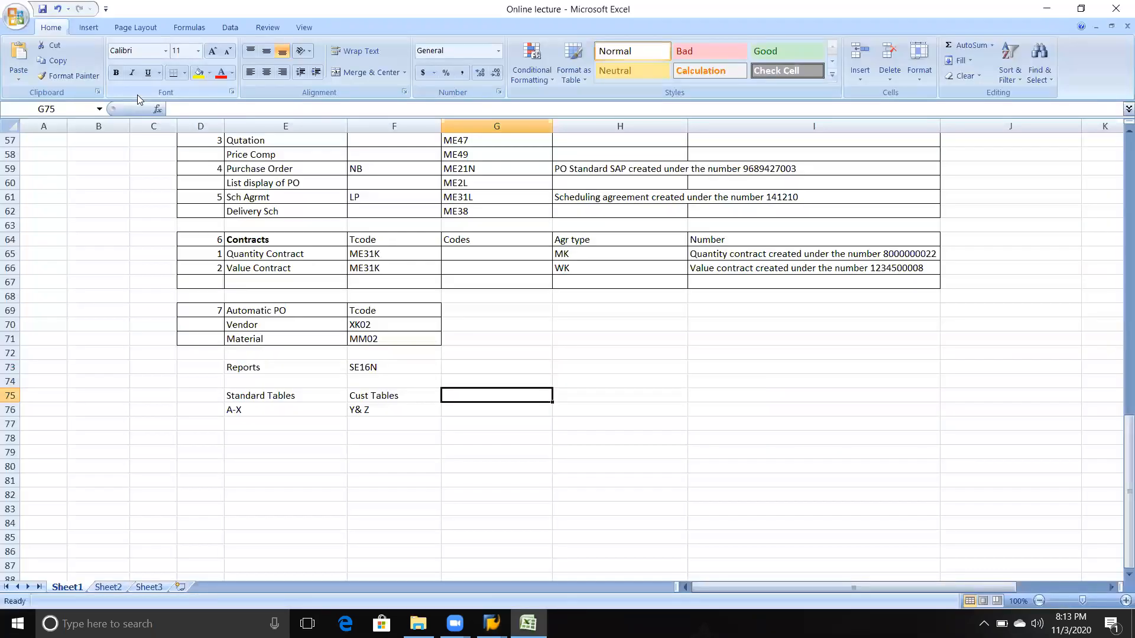
pyautogui.write('LFA1')
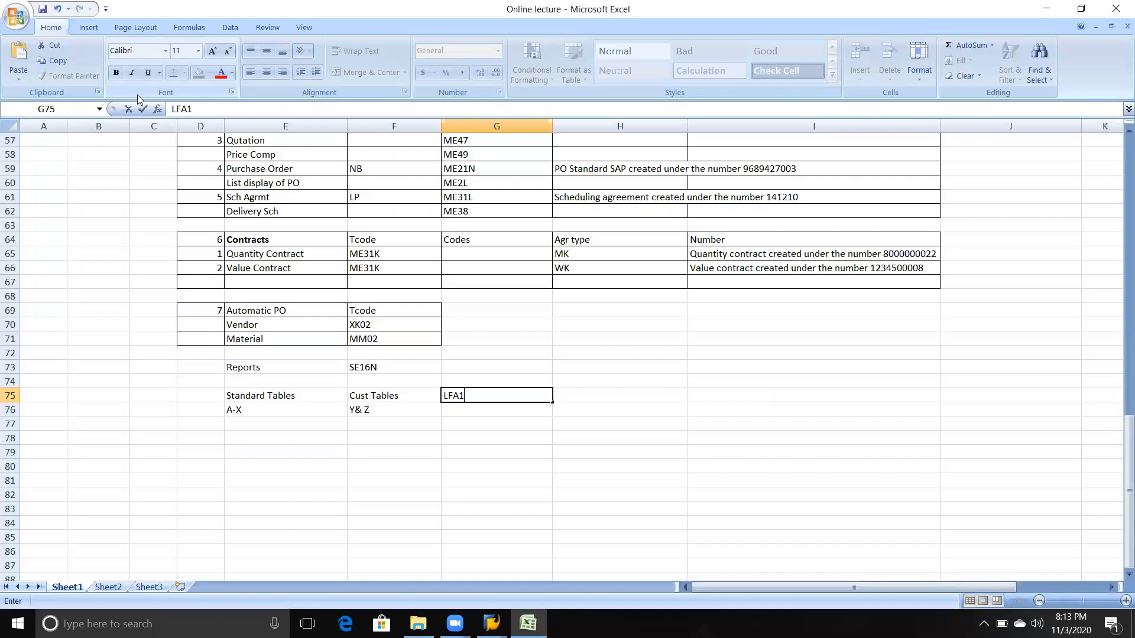
pyautogui.press('Tab')
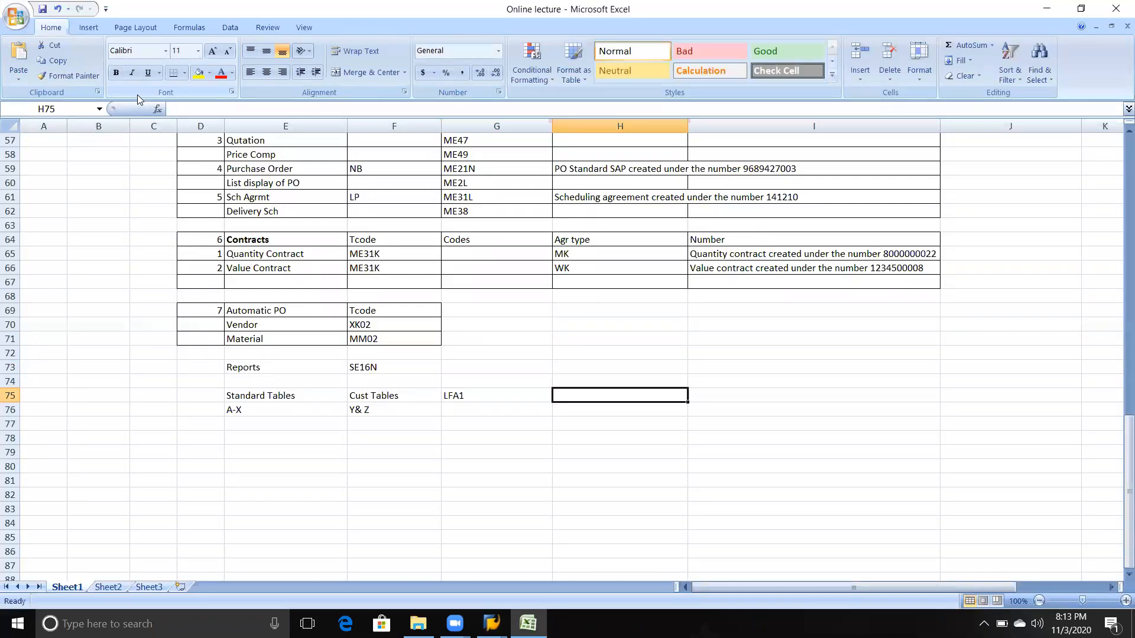
# Step: Describe table LFA1 as "Vendor General data" in cell H75
pyautogui.write('Ven')
pyautogui.press('BackSpace')
pyautogui.press('BackSpace')
pyautogui.write('endor General ')
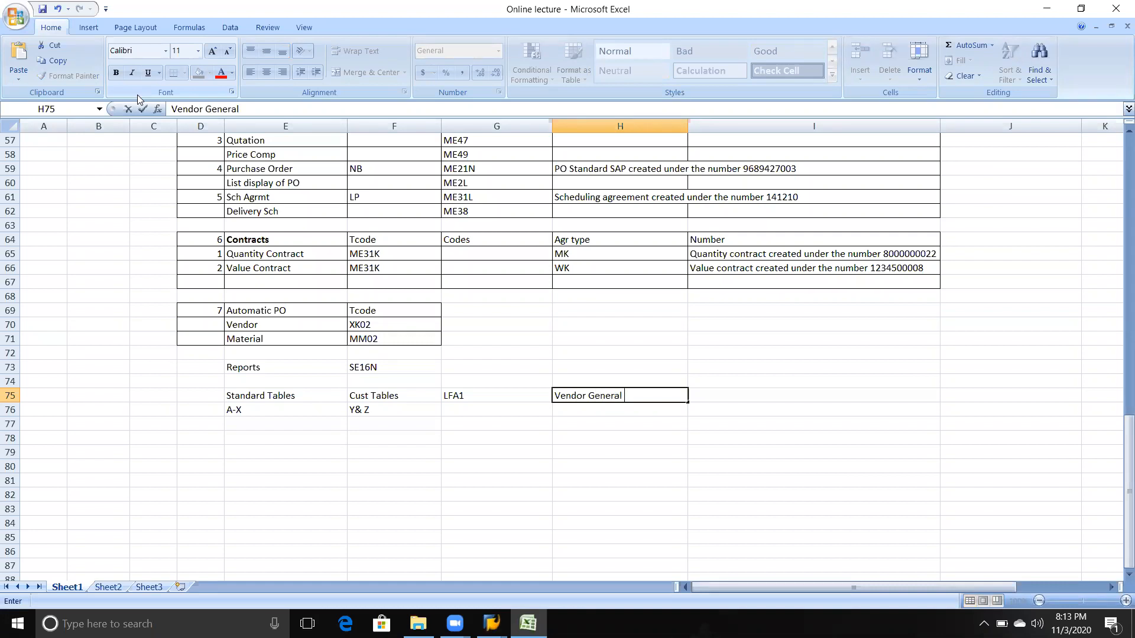
pyautogui.write('data')
pyautogui.press('Return')
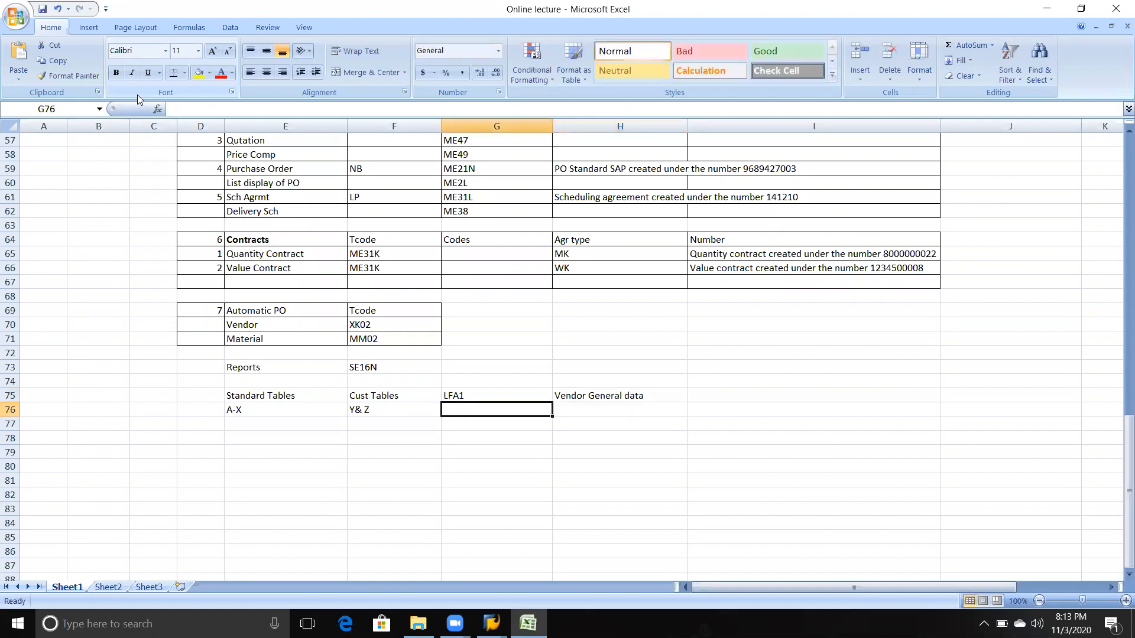
# Step: Add table LFB1 in cell G76 with the description "Vendor Company code" beside it
pyautogui.write('LFB1')
pyautogui.press('Tab')
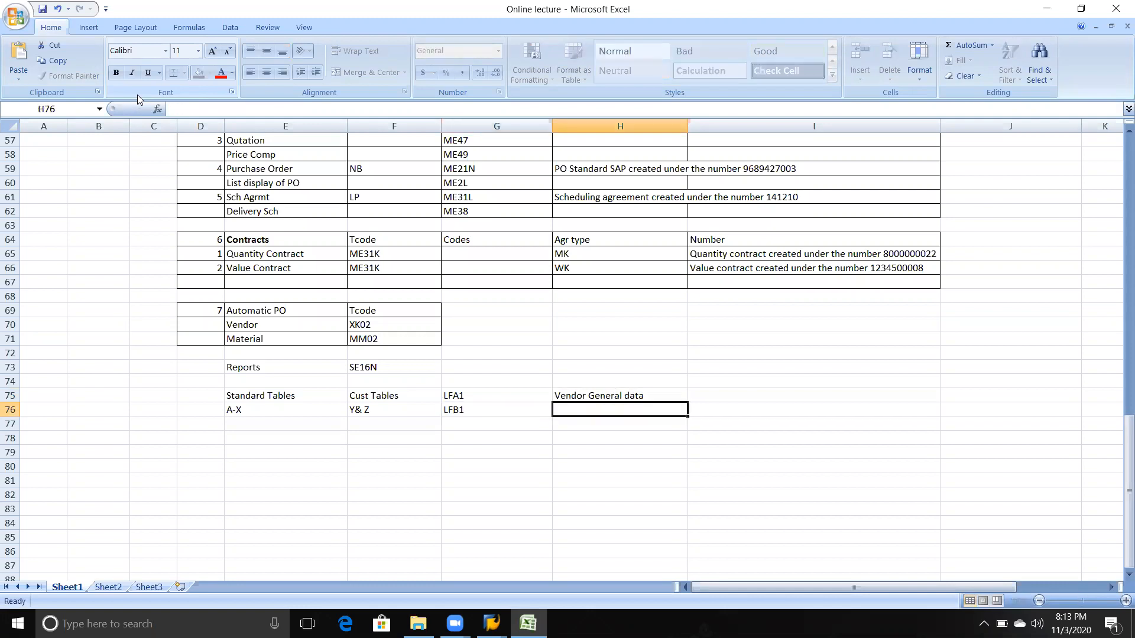
pyautogui.write('Vendor ')
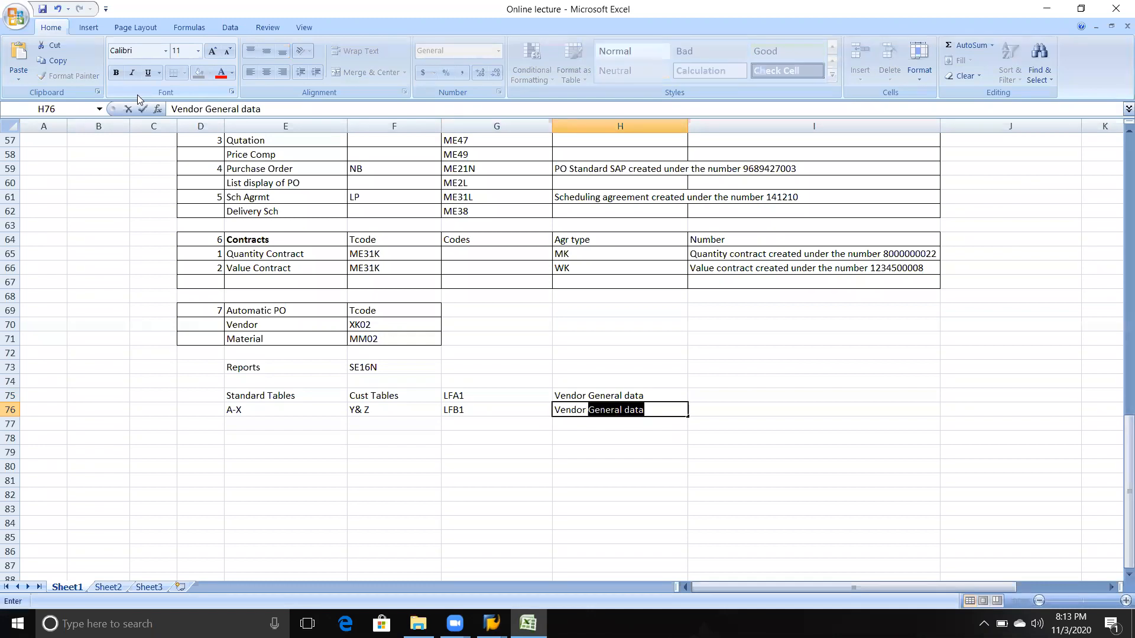
pyautogui.write('Company code')
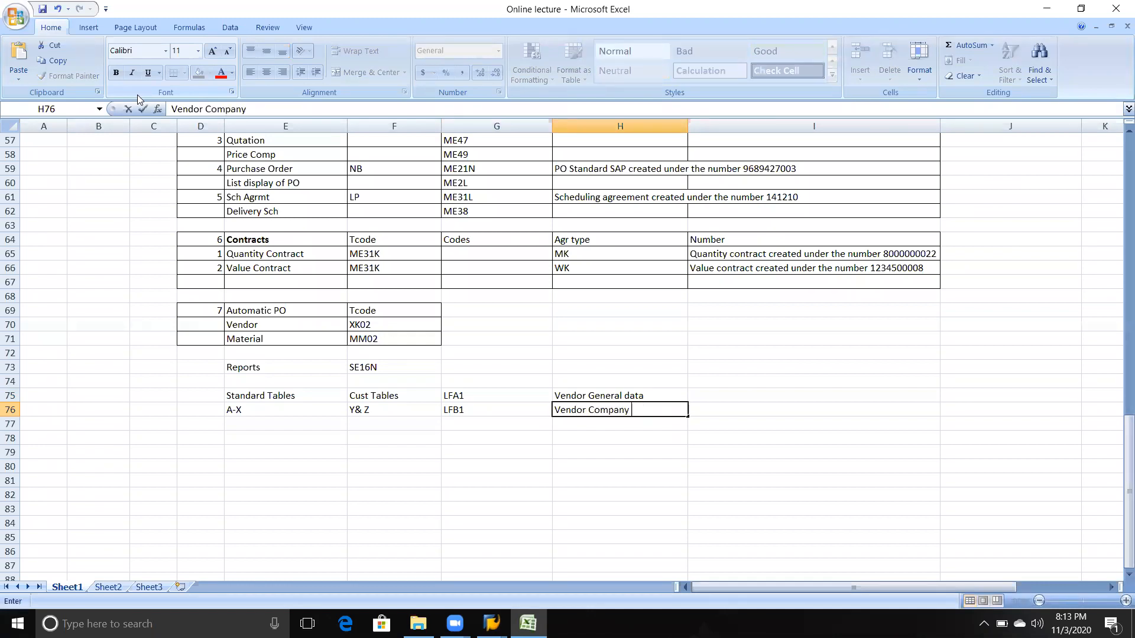
pyautogui.press('Left')
pyautogui.press('Left')
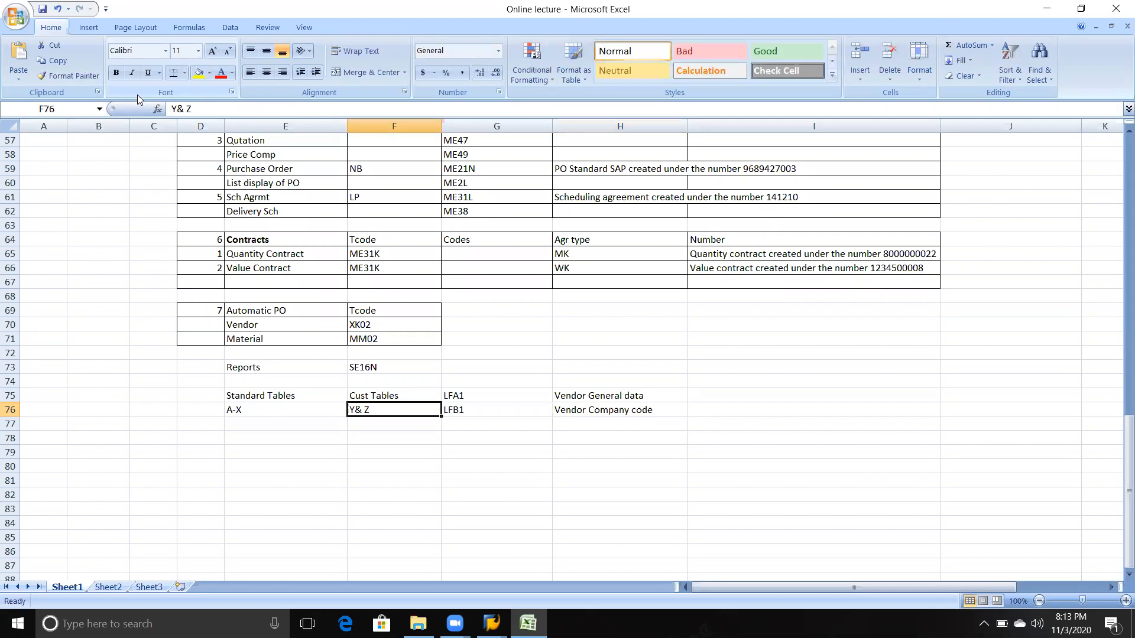
# Step: Add table LFM1 in cell G77 with the description "Vendor Pur org data" beside it, and switch back to SAP
pyautogui.press('Right')
pyautogui.press('Down')
pyautogui.write('LFM1')
pyautogui.press('Tab')
pyautogui.write('V')
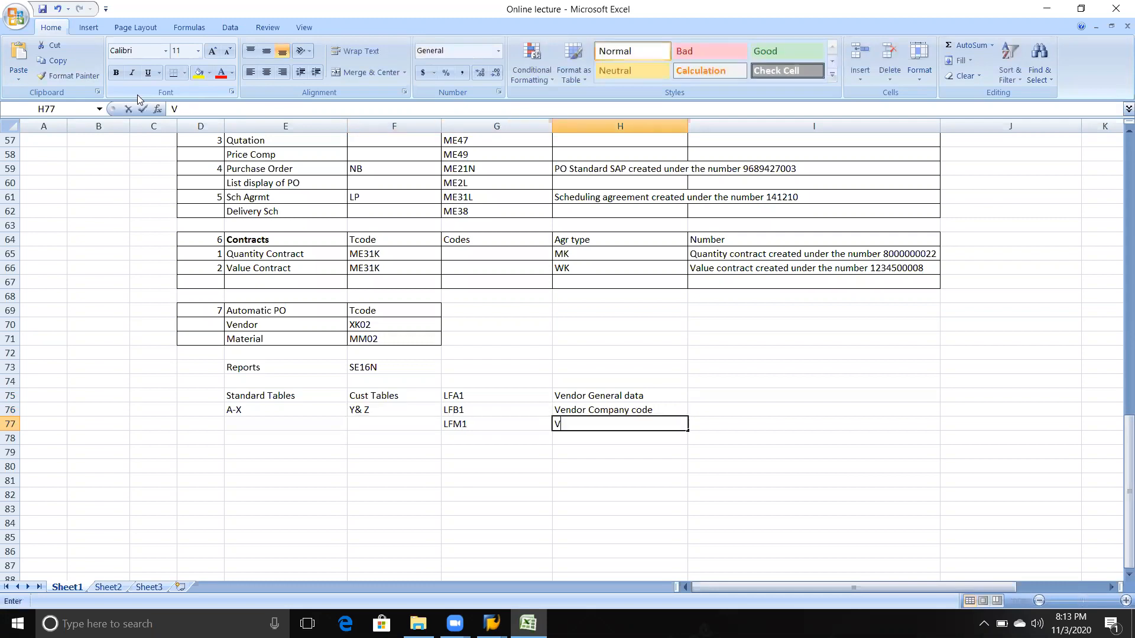
pyautogui.write('endor Pur oeg')
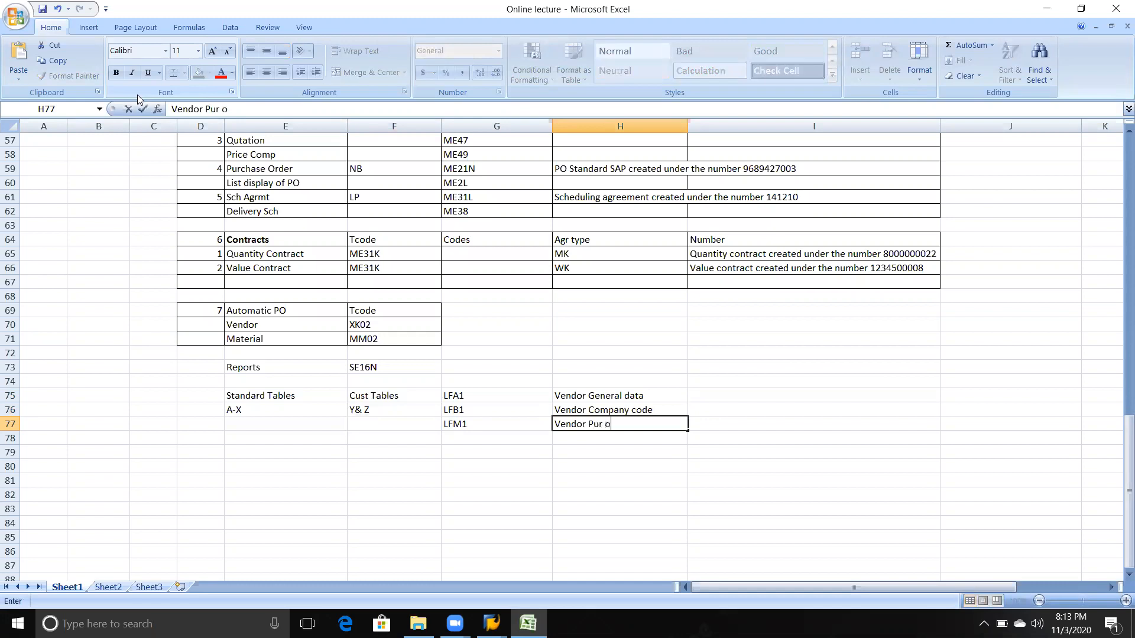
pyautogui.press('BackSpace')
pyautogui.press('BackSpace')
pyautogui.write('rg datra')
pyautogui.press('BackSpace')
pyautogui.press('BackSpace')
pyautogui.write('a')
pyautogui.press('Tab')
pyautogui.press('Down')
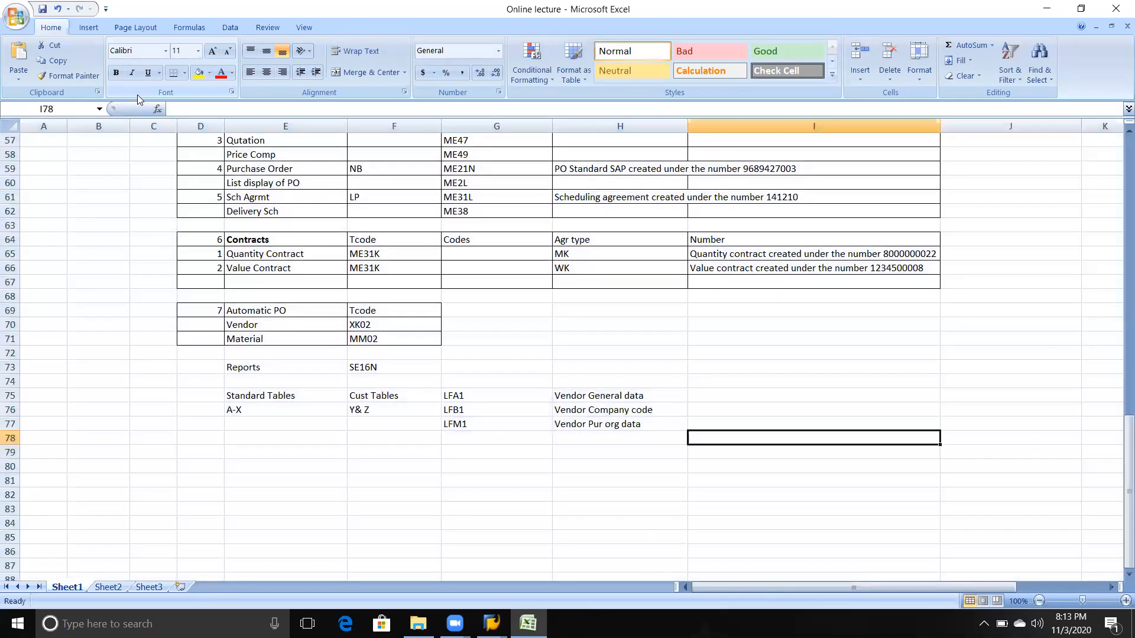
pyautogui.hotkey('alt', 'Tab')
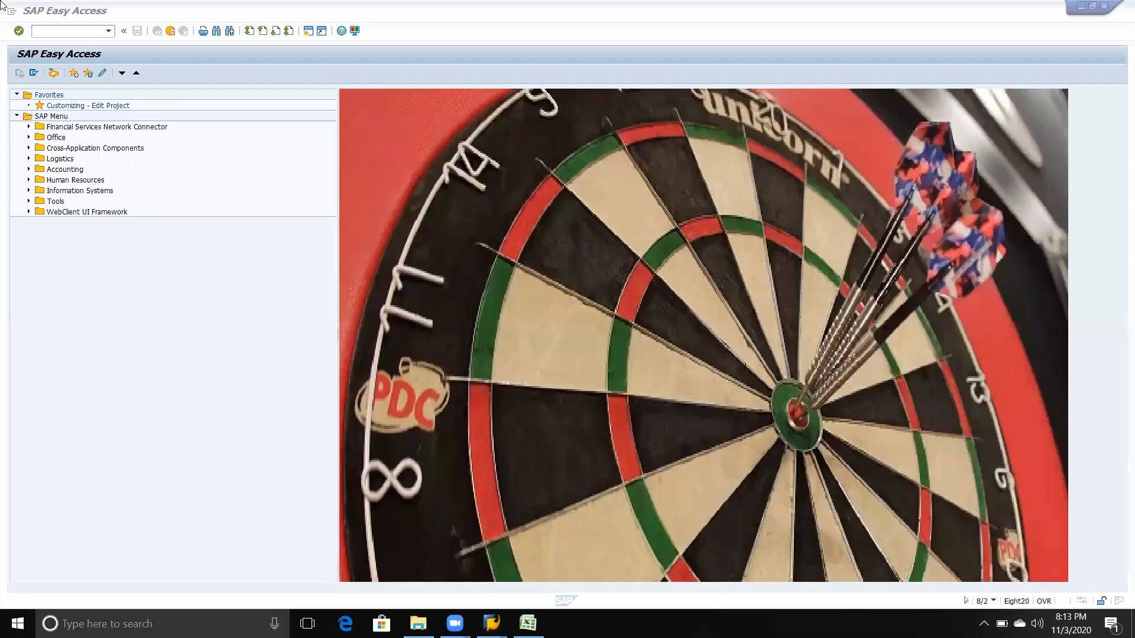
# Step: Open vendor display transaction XK03, check the LFA1 selection in General Table Display, and return to the vendor screen
pyautogui.write('xk03')
pyautogui.press('Return')
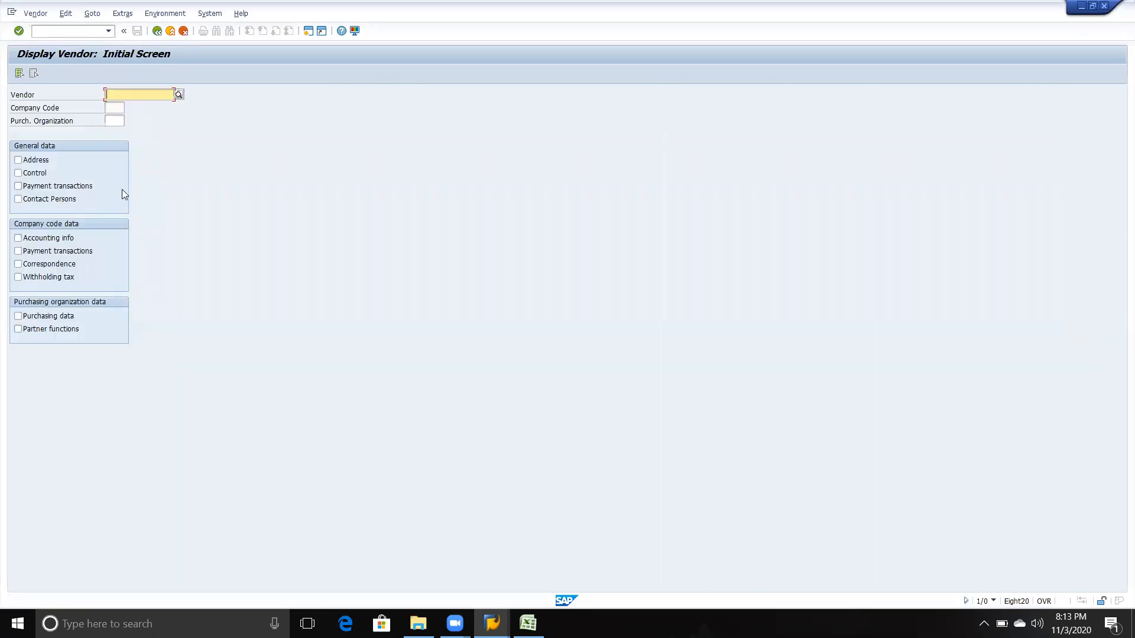
pyautogui.hotkey('alt', 'Tab')
pyautogui.hotkey('alt', 'Tab')
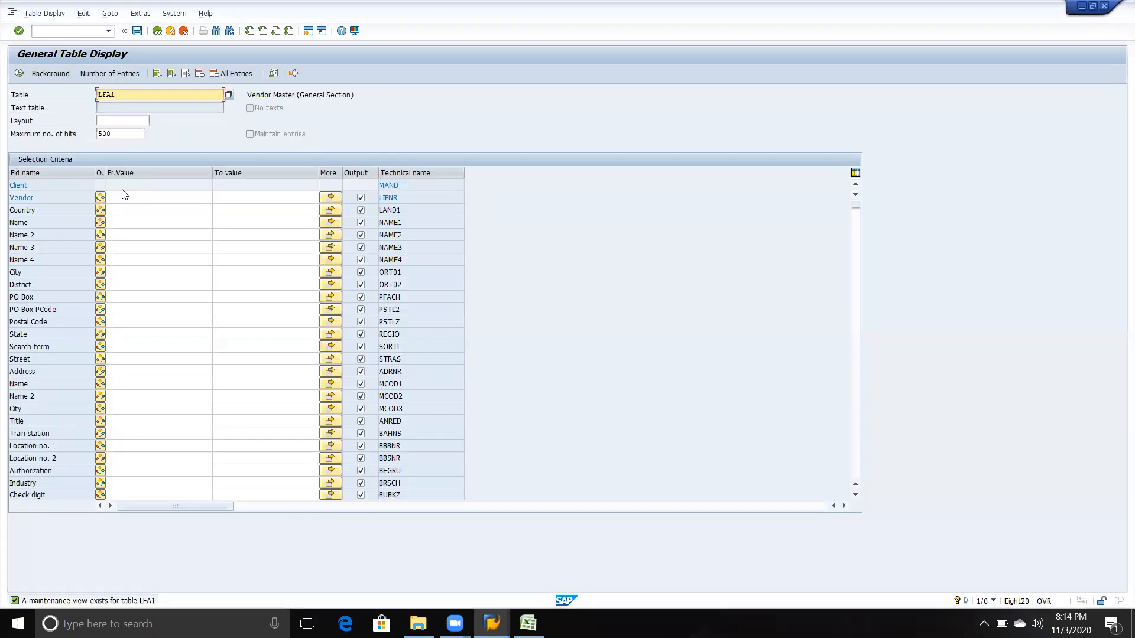
pyautogui.hotkey('alt', 'Tab')
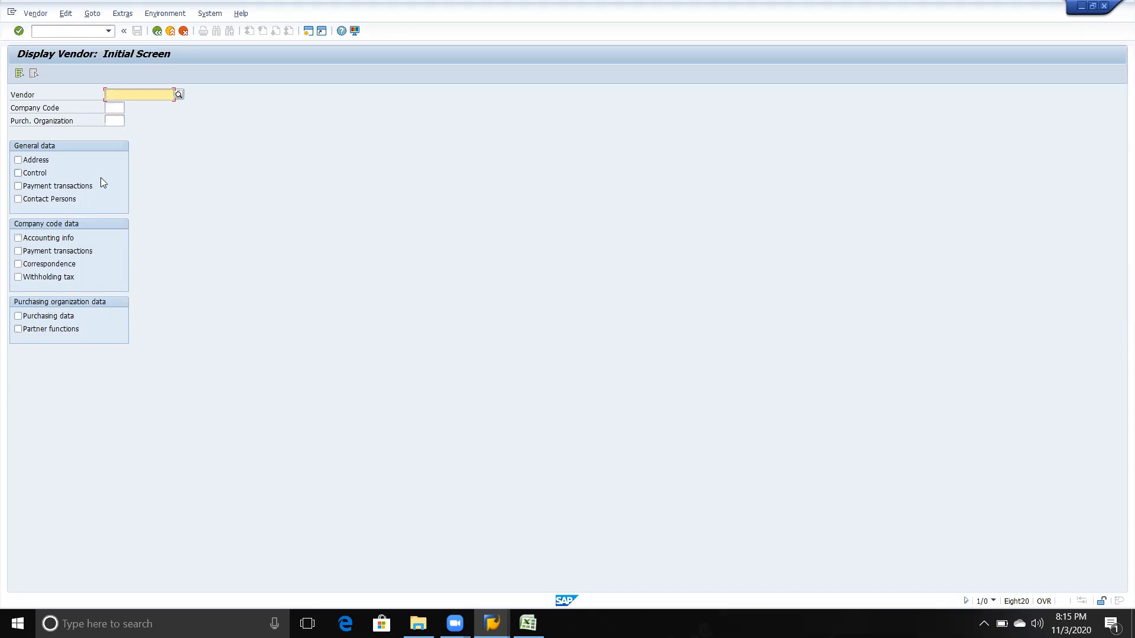
# Step: Enter the vendor number, company code TVS2 and purchasing organization TVS5 on the vendor display's initial screen
pyautogui.write('9221')
pyautogui.press('Tab')
pyautogui.press('Down')
pyautogui.press('Tab')
pyautogui.press('space')
pyautogui.press('Down')
pyautogui.press('Return')
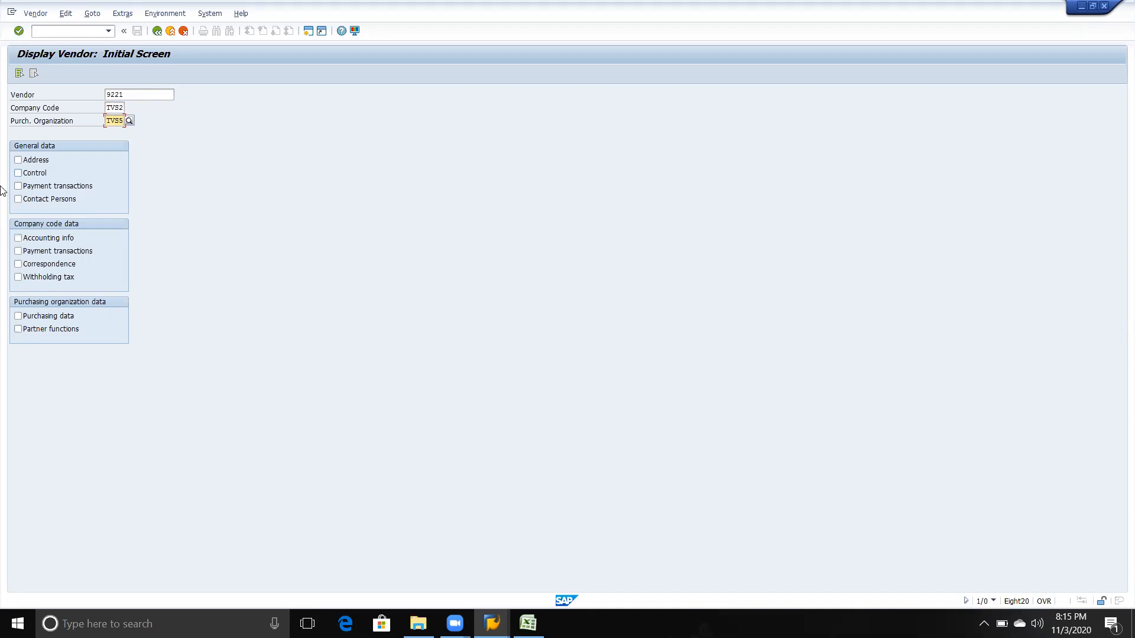
# Step: Select all available vendor views and display the vendor's Address view
pyautogui.click(20, 73)
pyautogui.click(20, 72)
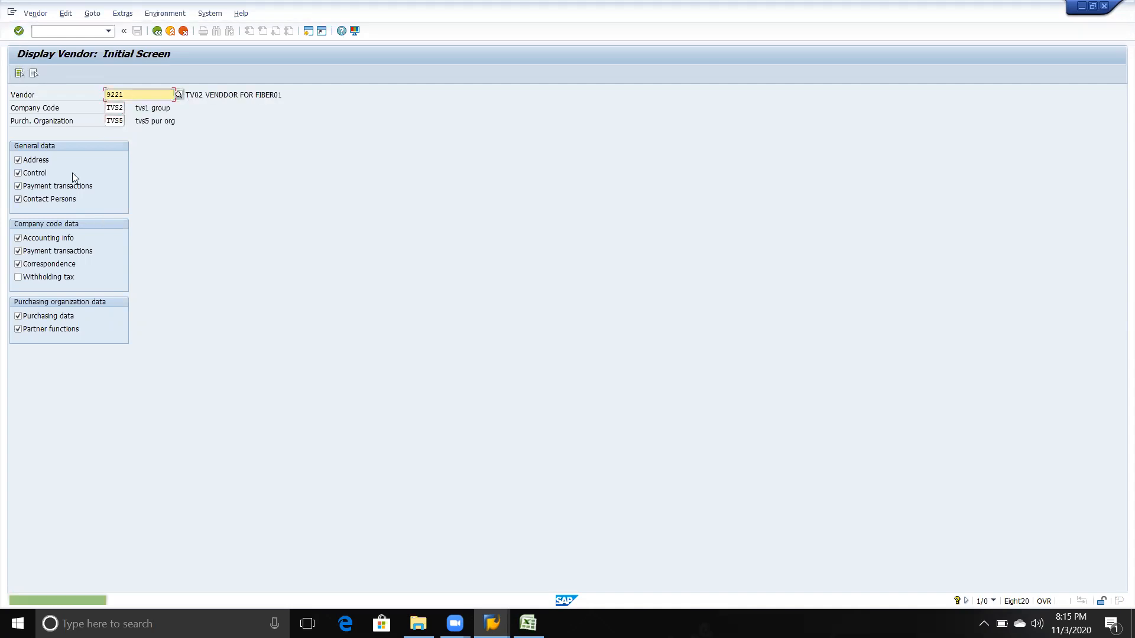
pyautogui.press('Return')
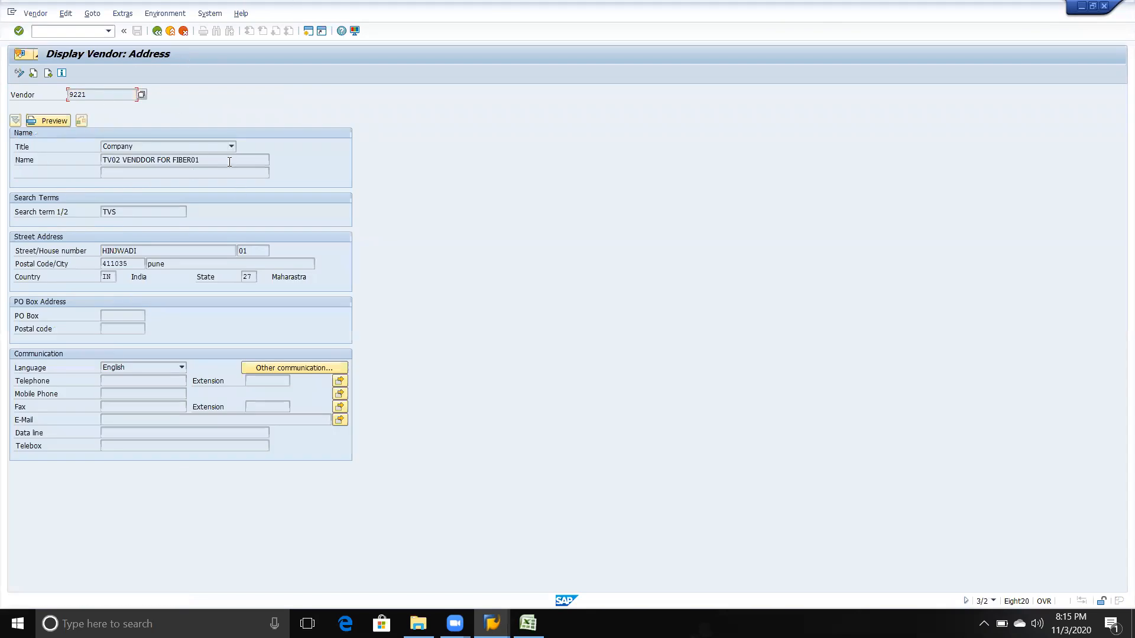
# Step: Examine the vendor's name on the Address view and advance to the Accounting information view
pyautogui.moveTo(226, 161); pyautogui.dragTo(92, 159)
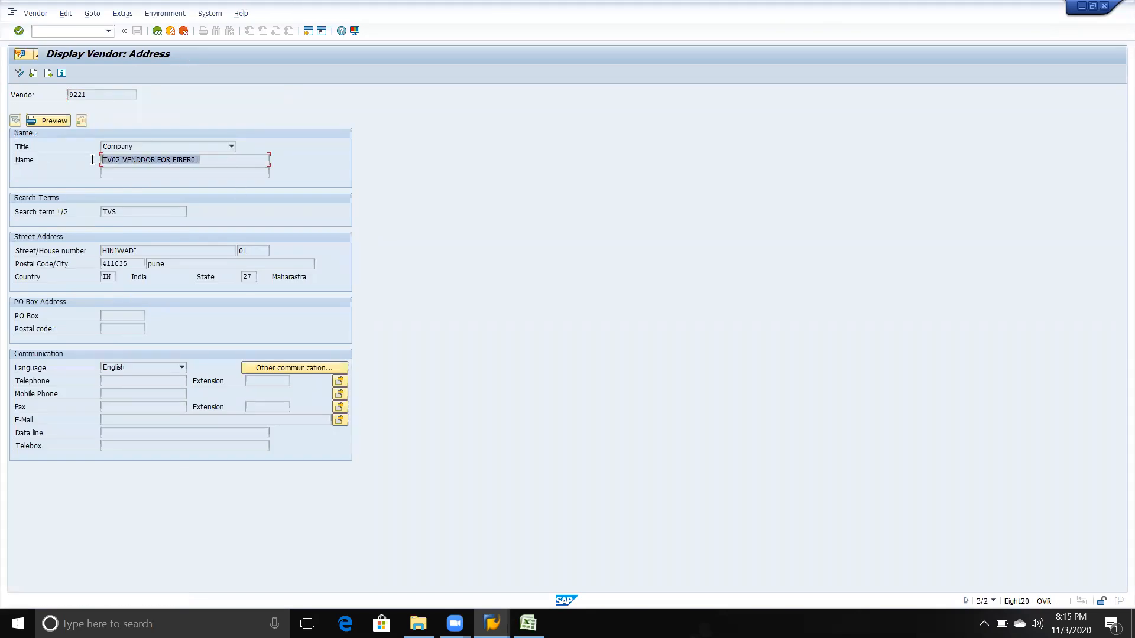
pyautogui.press('F3')
pyautogui.press('Return')
pyautogui.press('Return')
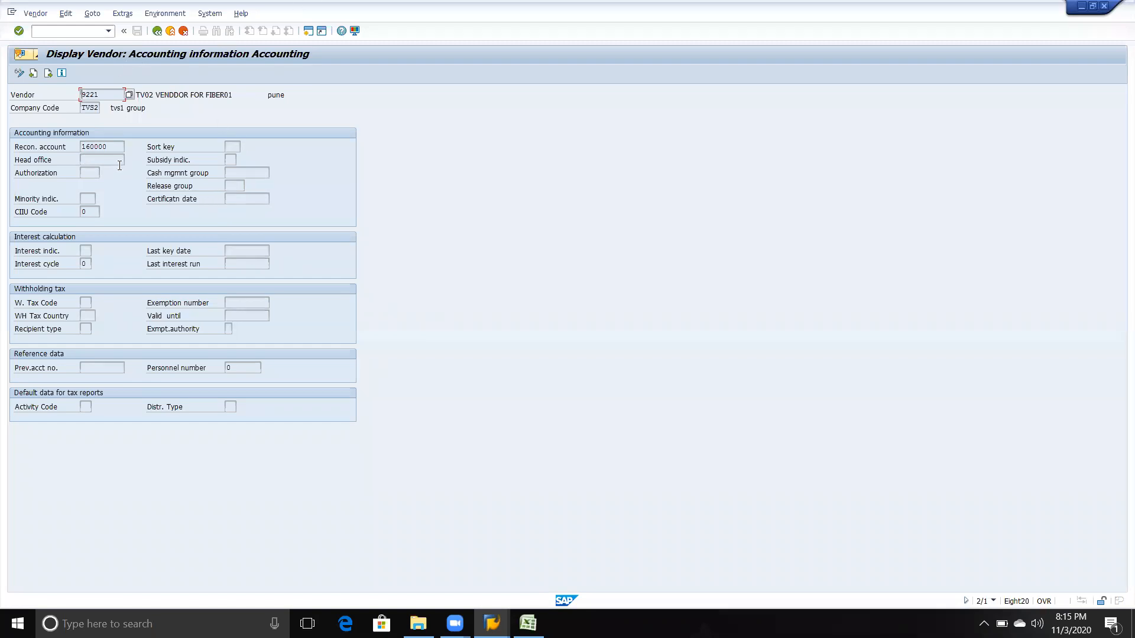
# Step: Shrink the vendor window and open XK03 in another session beside it to show the list of vendor views
pyautogui.doubleClick(562, 171)
pyautogui.click(1093, 6)
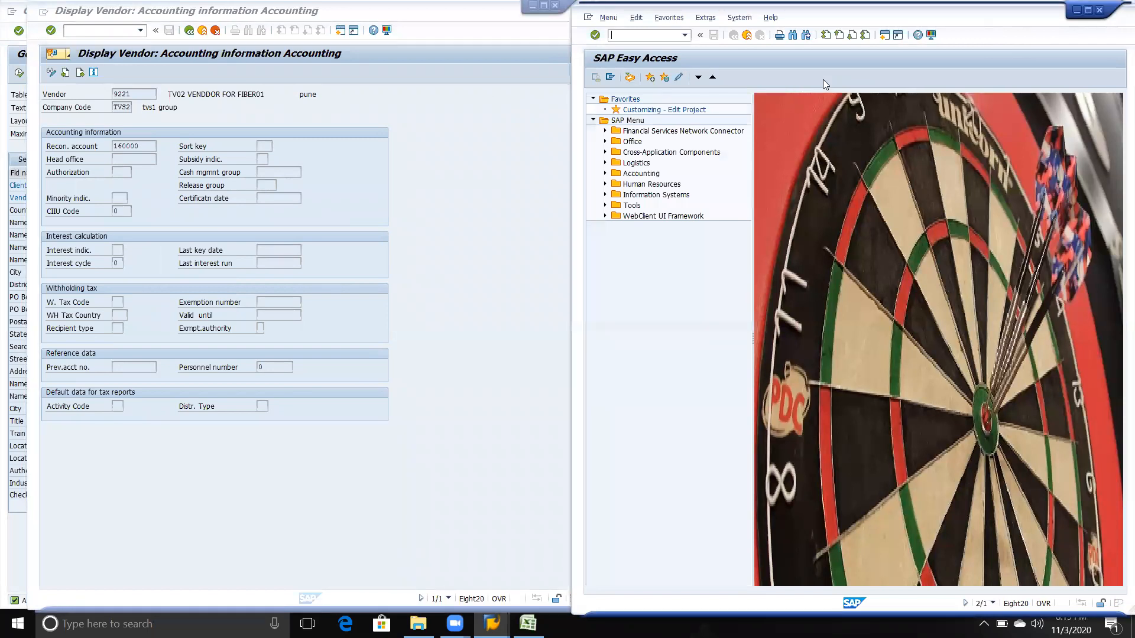
pyautogui.write('xk03')
pyautogui.press('Return')
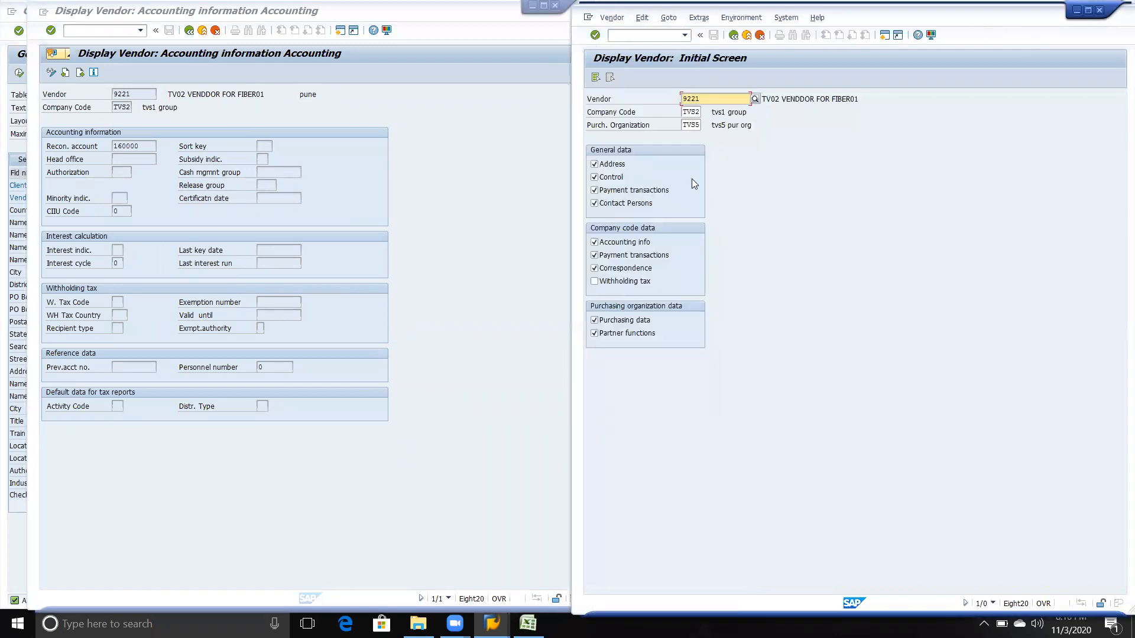
# Step: Return the first session's vendor display from Accounting information to the Address view for comparison with the view list
pyautogui.click(456, 325)
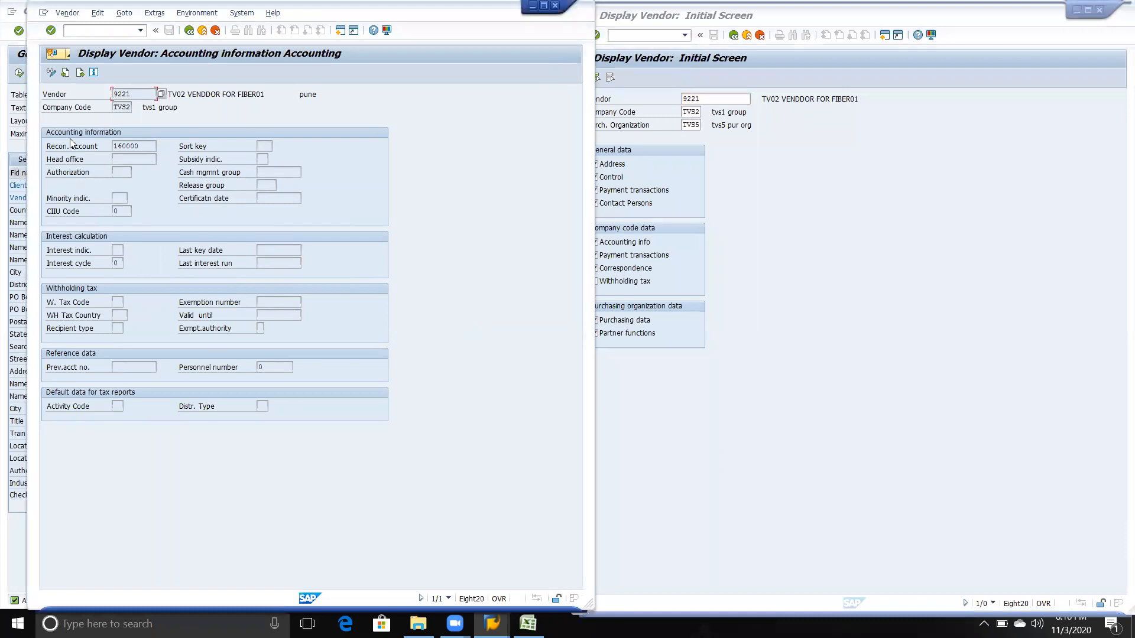
pyautogui.click(67, 72)
pyautogui.click(66, 71)
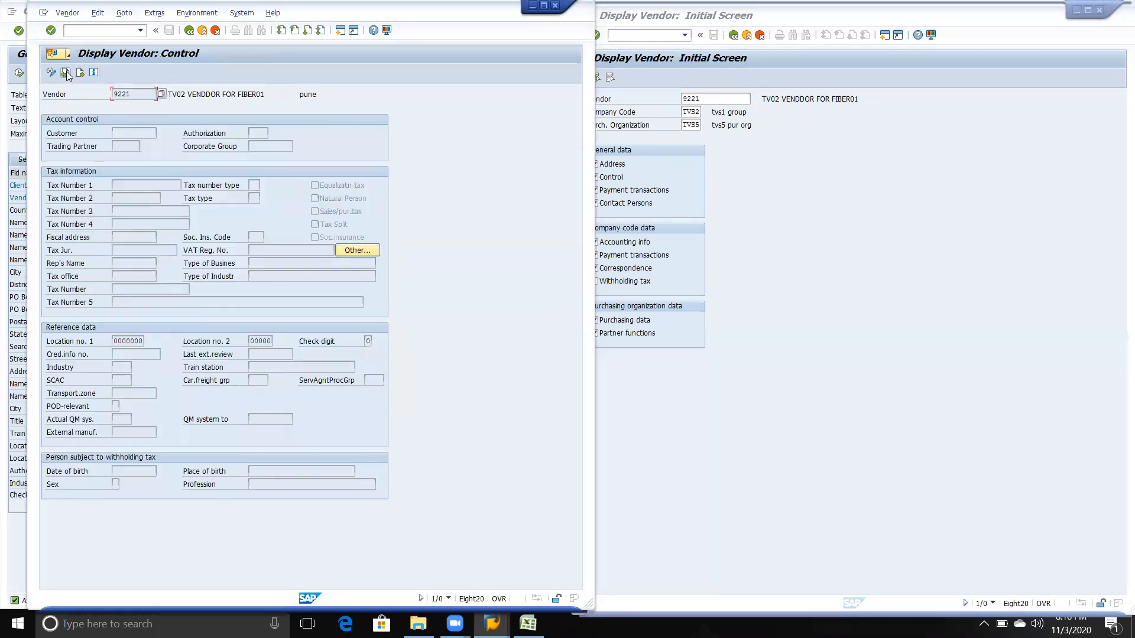
pyautogui.click(66, 72)
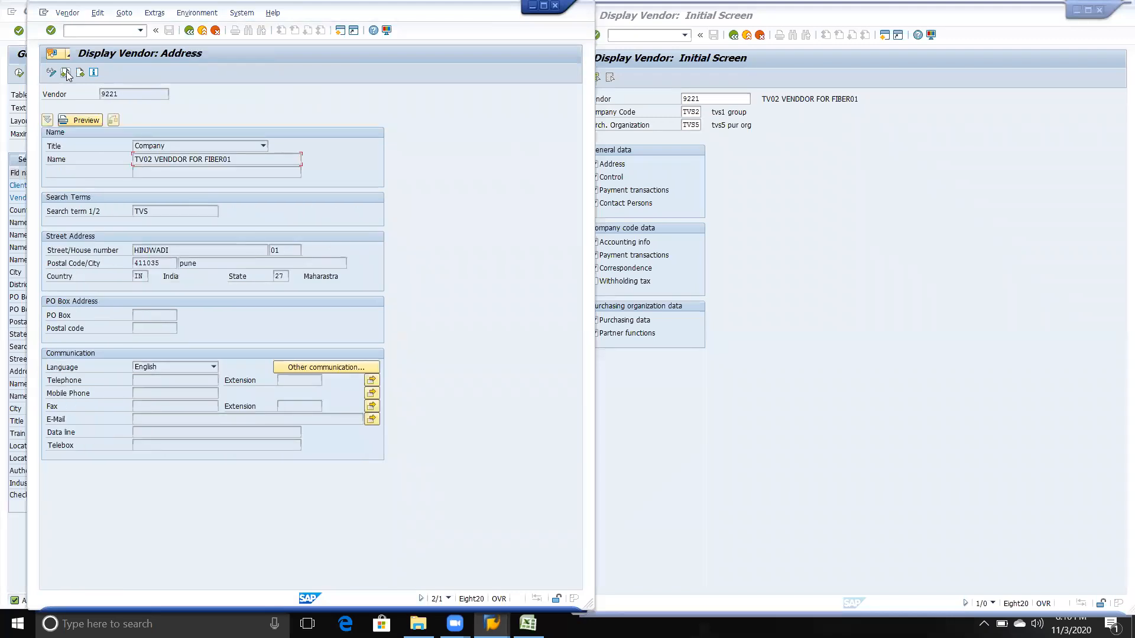
pyautogui.click(66, 72)
pyautogui.click(673, 139)
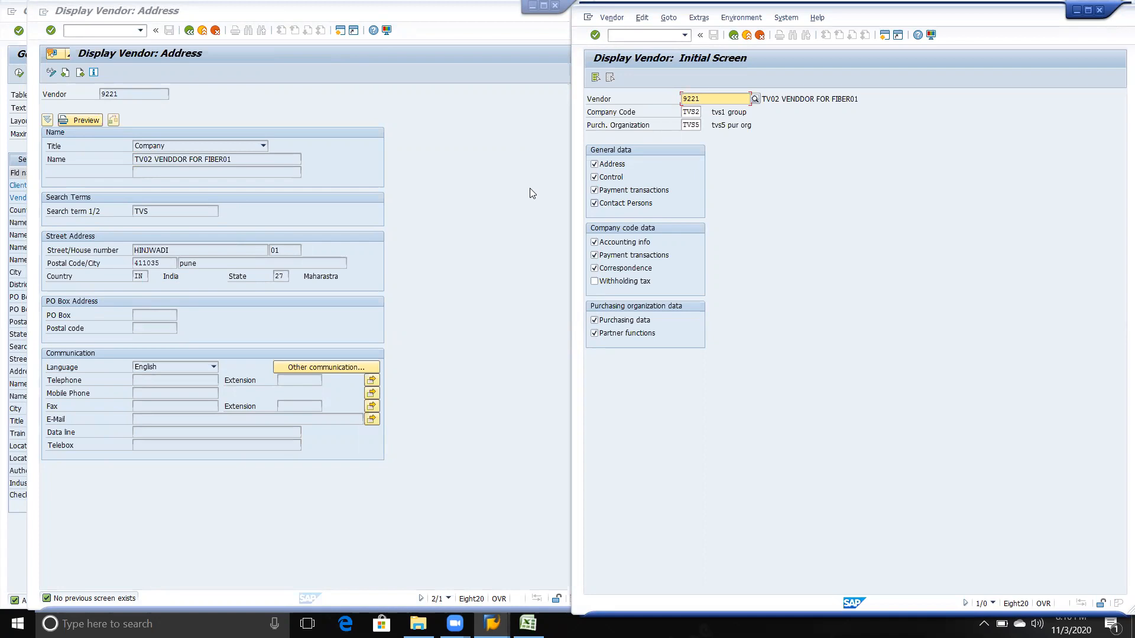
# Step: Step through the vendor's Control and Payment transactions views, comparing each with the General data views on the initial screen
pyautogui.click(477, 280)
pyautogui.press('Return')
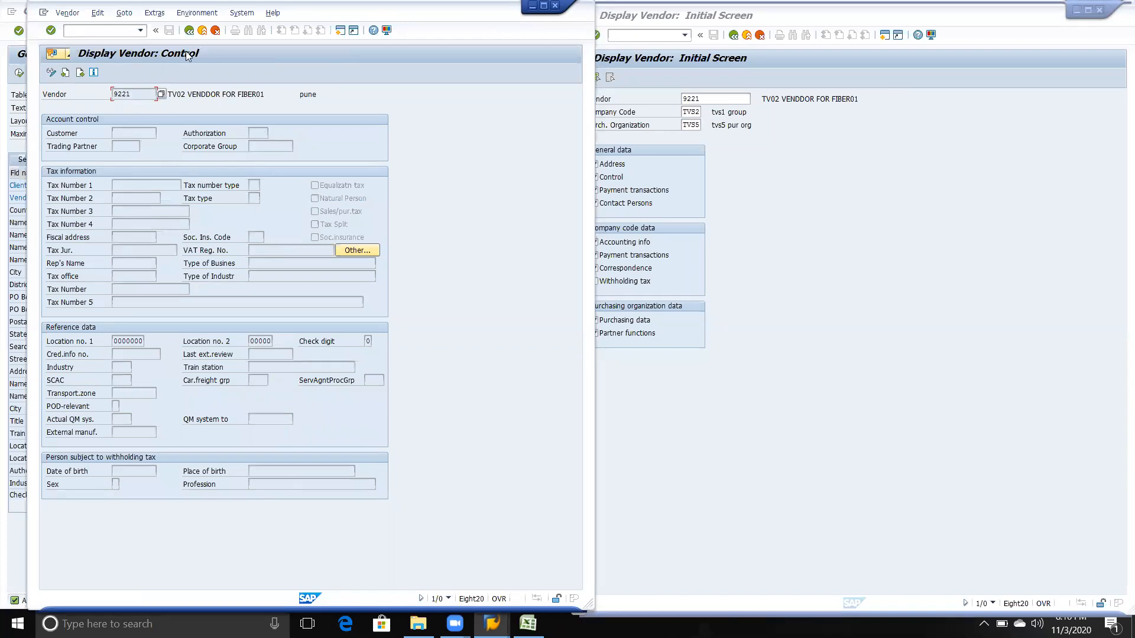
pyautogui.click(778, 254)
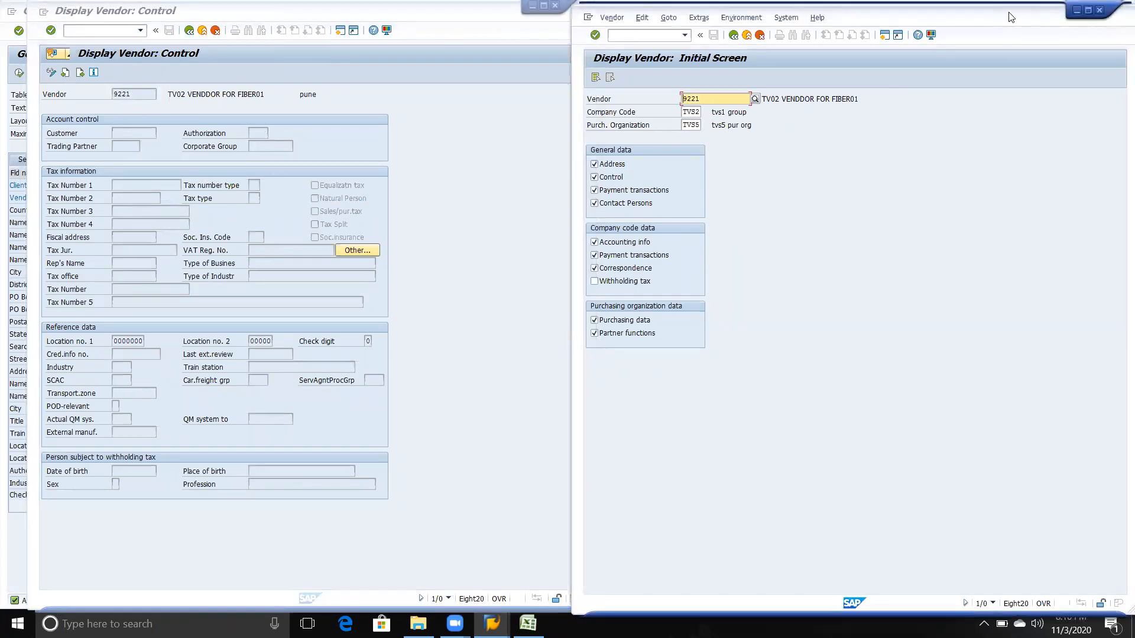
pyautogui.moveTo(1010, 17); pyautogui.dragTo(1036, 26)
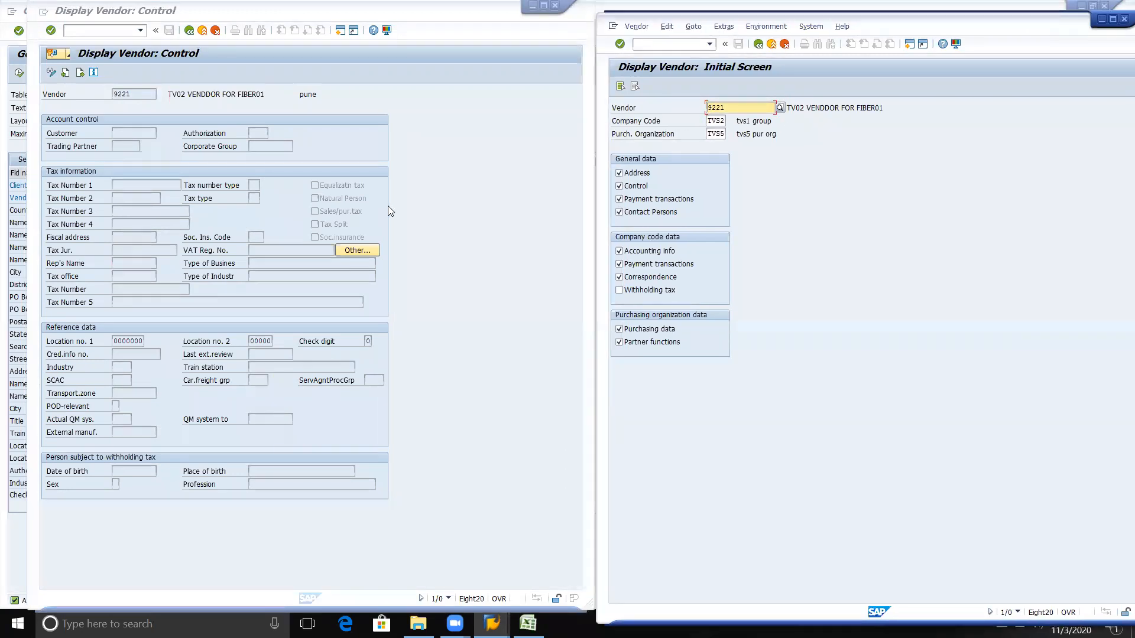
pyautogui.click(469, 250)
pyautogui.press('Return')
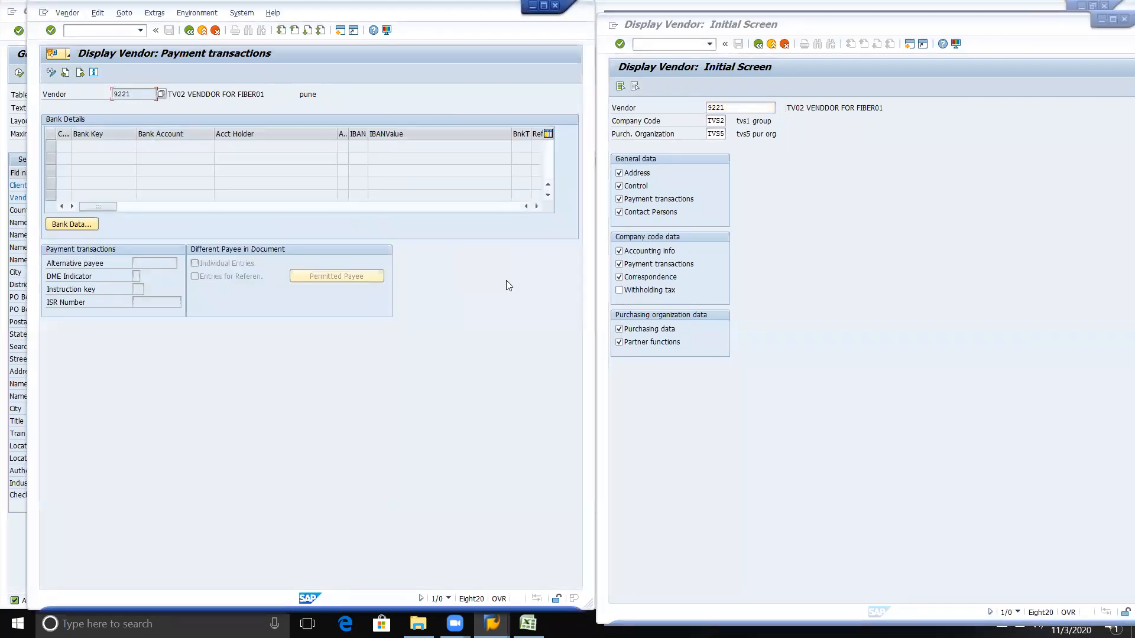
pyautogui.click(891, 281)
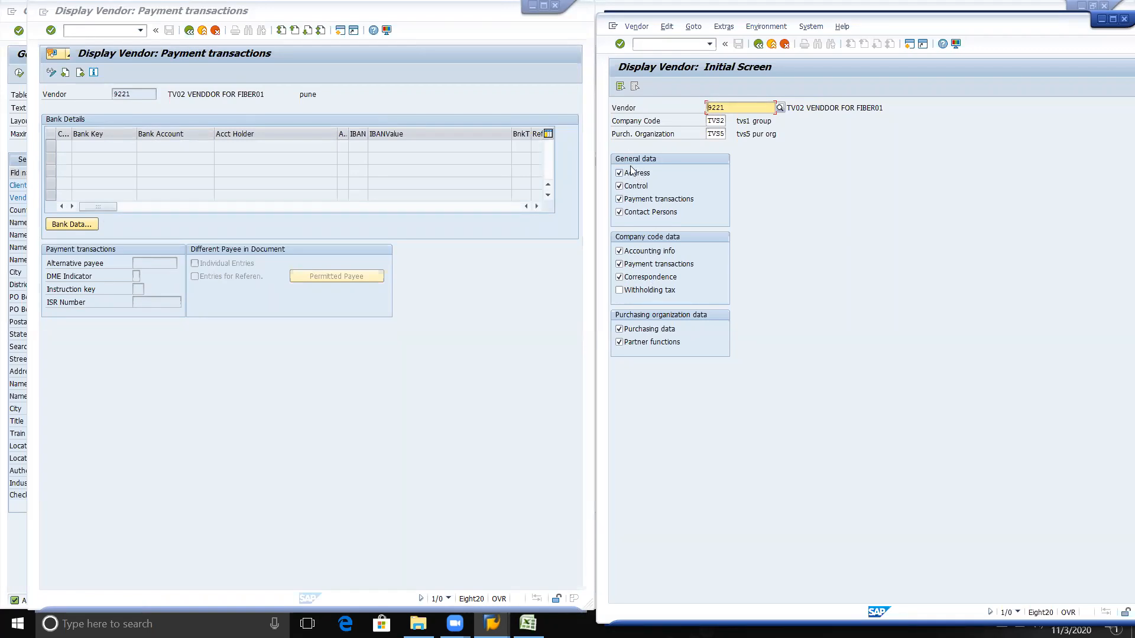
pyautogui.click(646, 203)
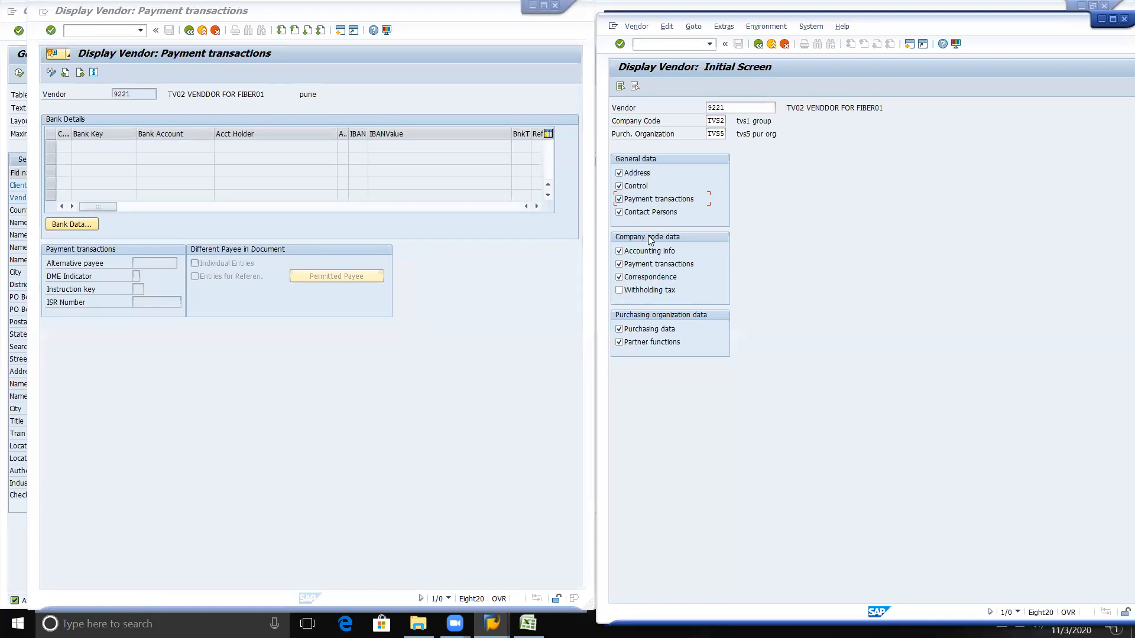
# Step: Switch to the LFA1 table selection and search the Vendor field's values by company code TVS2
pyautogui.hotkey('alt', 'Tab')
pyautogui.hotkey('alt', 'Tab')
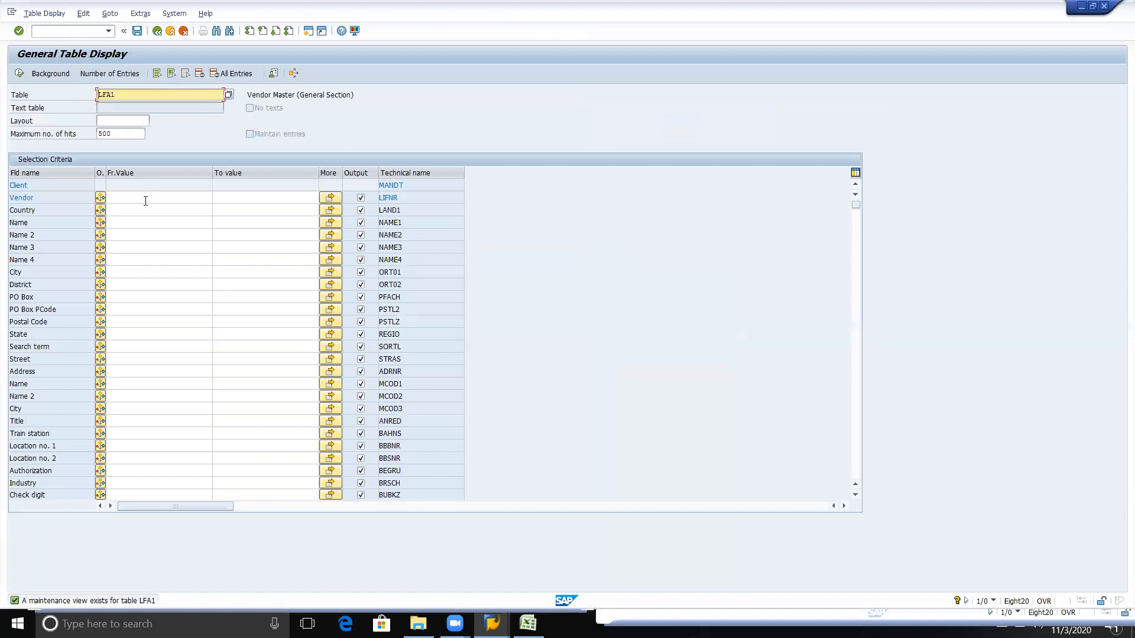
pyautogui.click(146, 201)
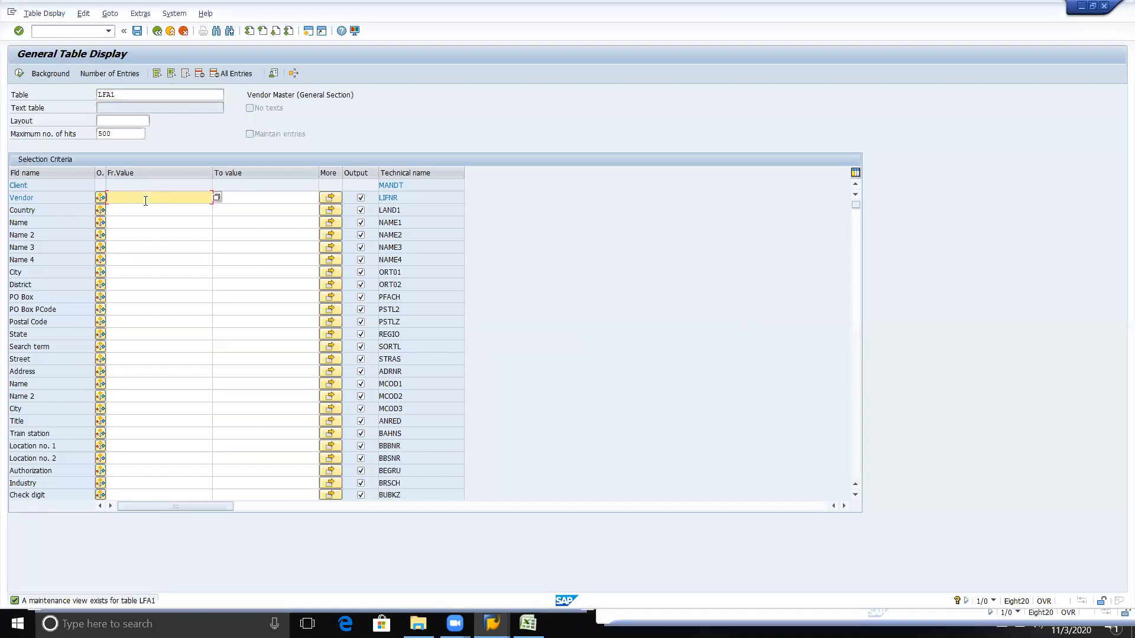
pyautogui.click(218, 200)
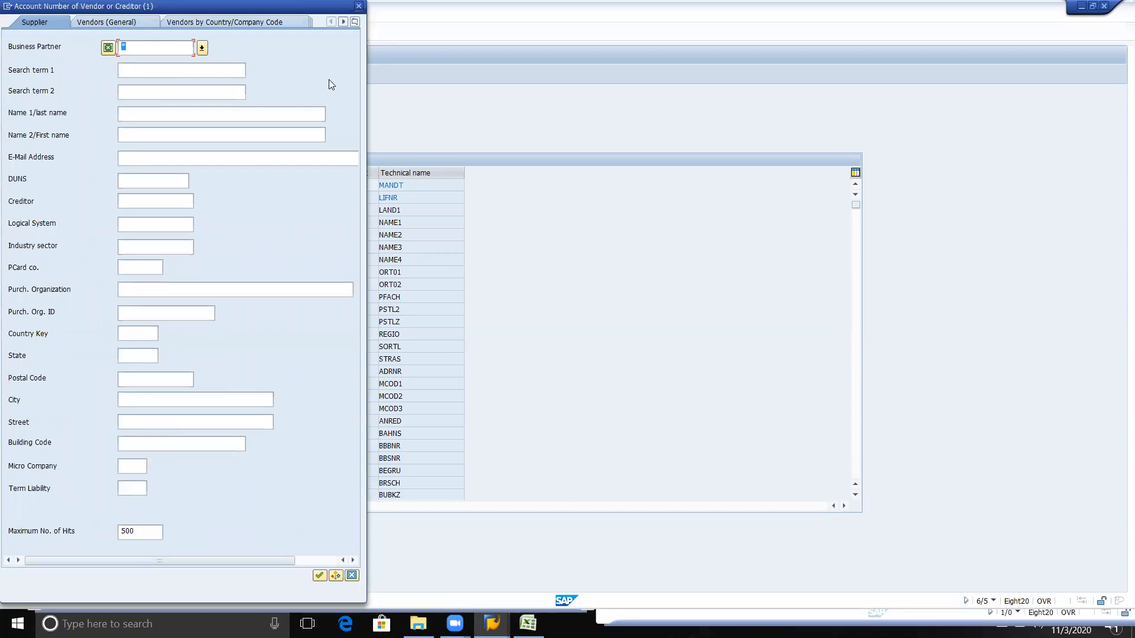
pyautogui.click(355, 22)
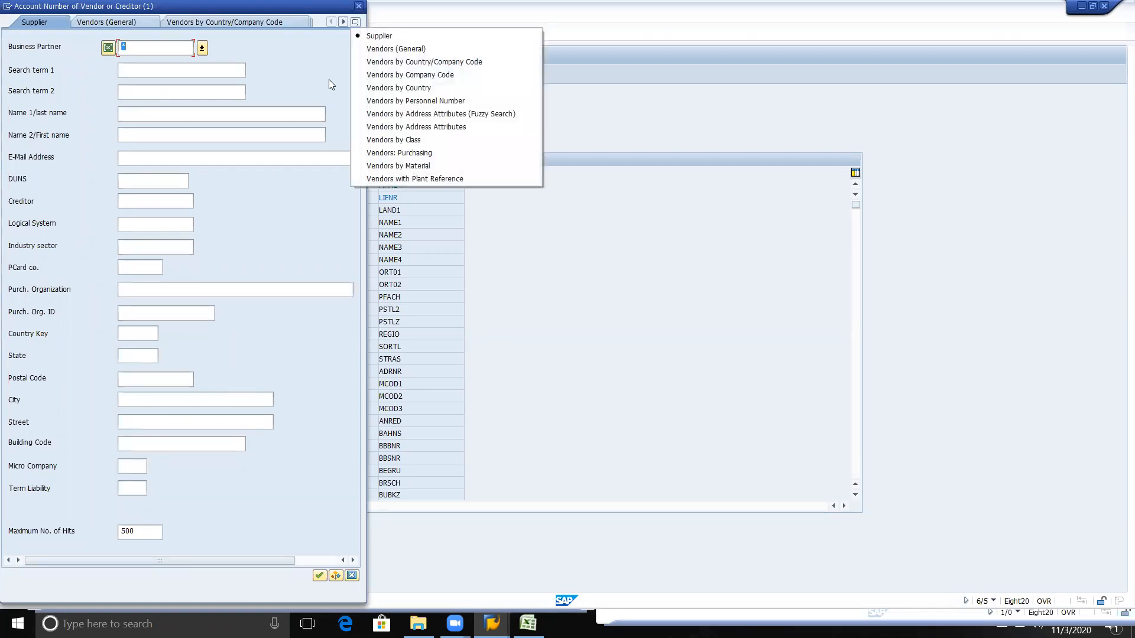
pyautogui.click(404, 75)
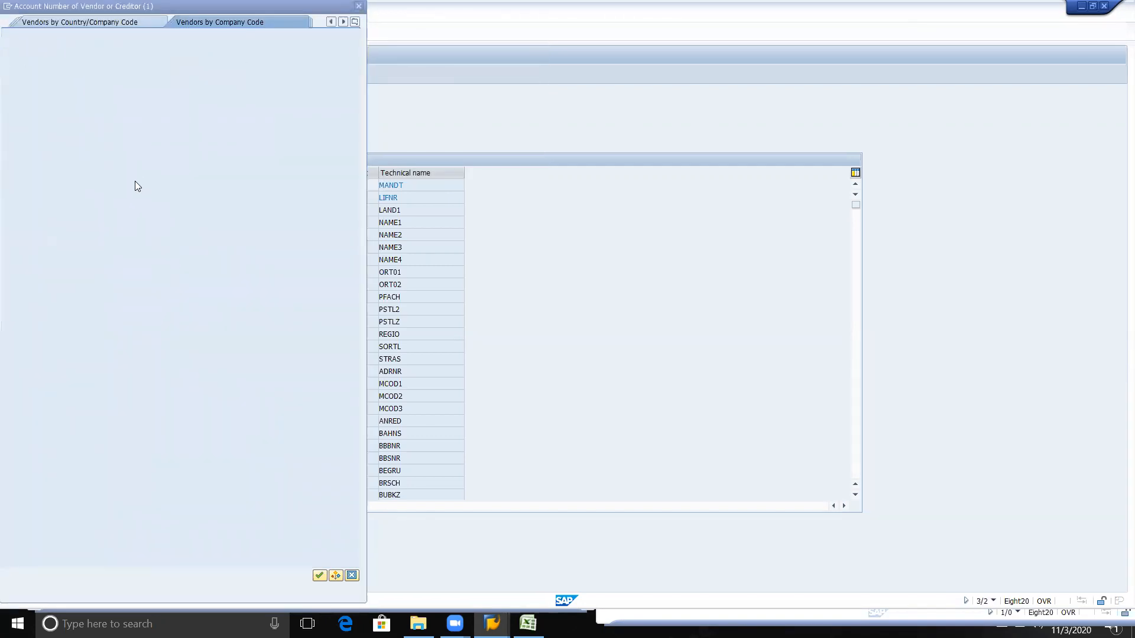
pyautogui.click(138, 187)
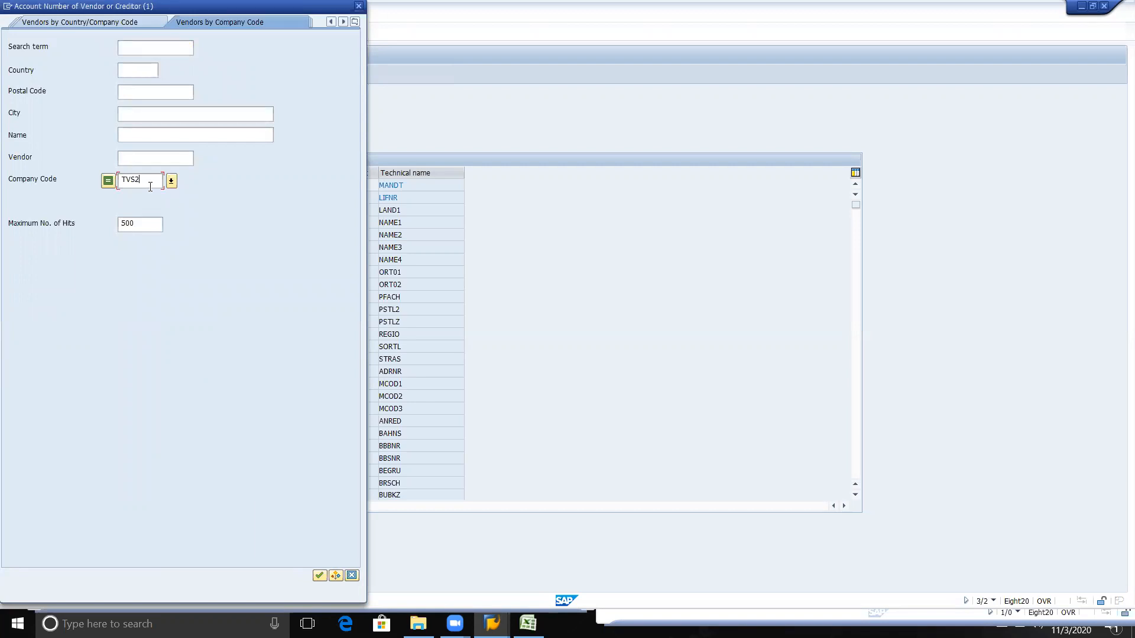
pyautogui.click(320, 576)
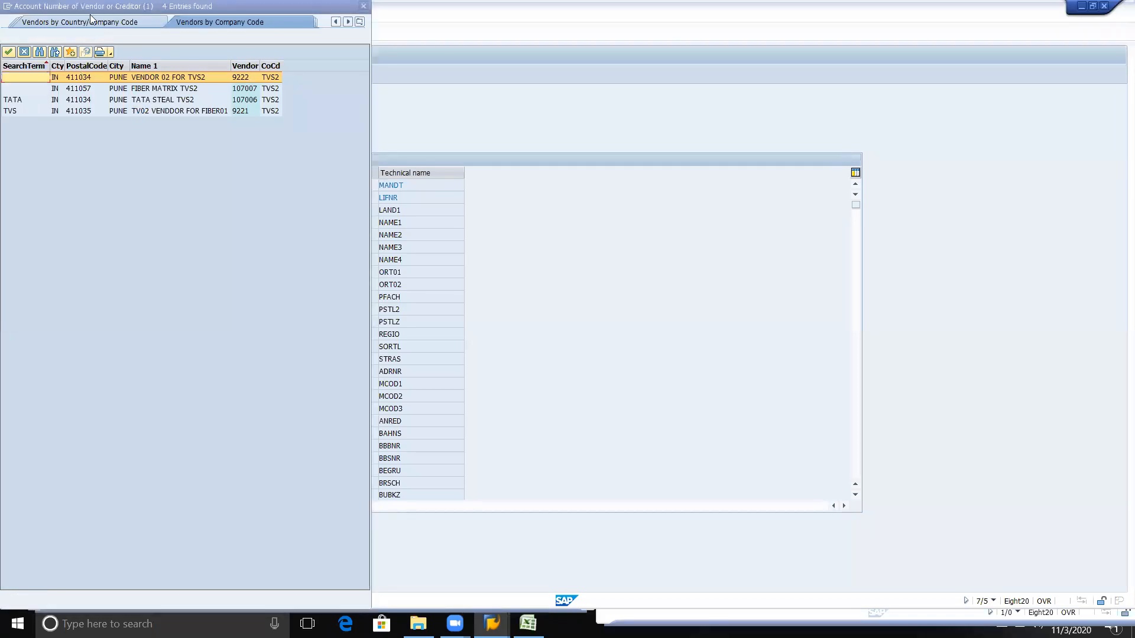
# Step: Copy every vendor number in the TVS2 search results and close the results without choosing a single vendor
pyautogui.moveTo(92, 7); pyautogui.dragTo(181, 20)
pyautogui.click(335, 93)
pyautogui.scroll(-1, 335, 93)
pyautogui.scroll(3, 335, 97)
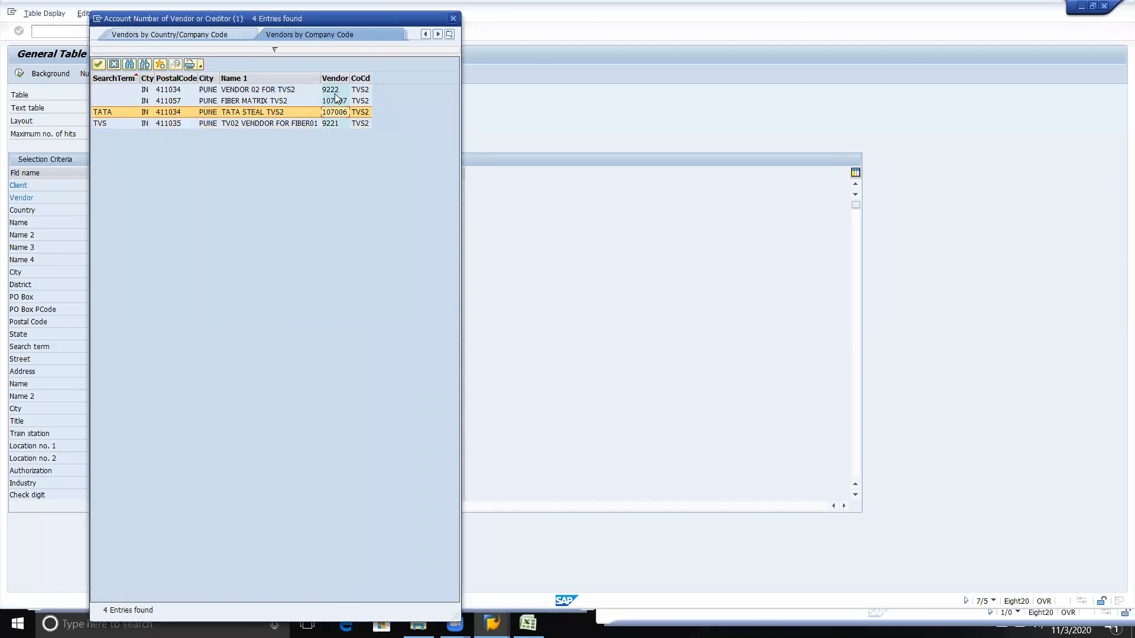
pyautogui.click(335, 93)
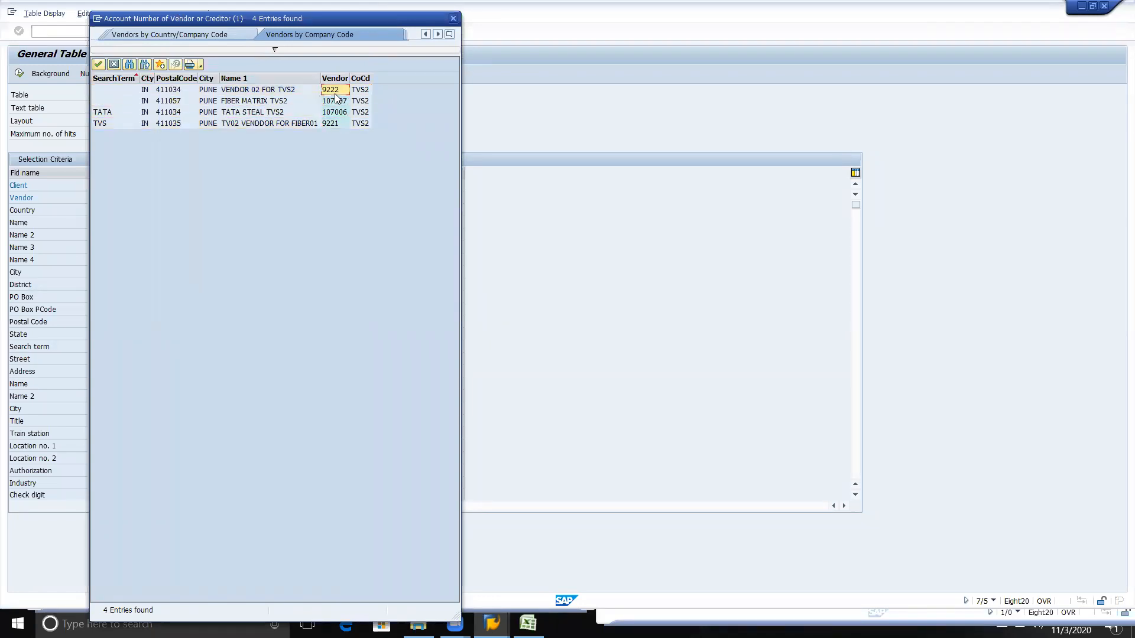
pyautogui.hotkey('shift', 'Home')
pyautogui.hotkey('shift', 'End')
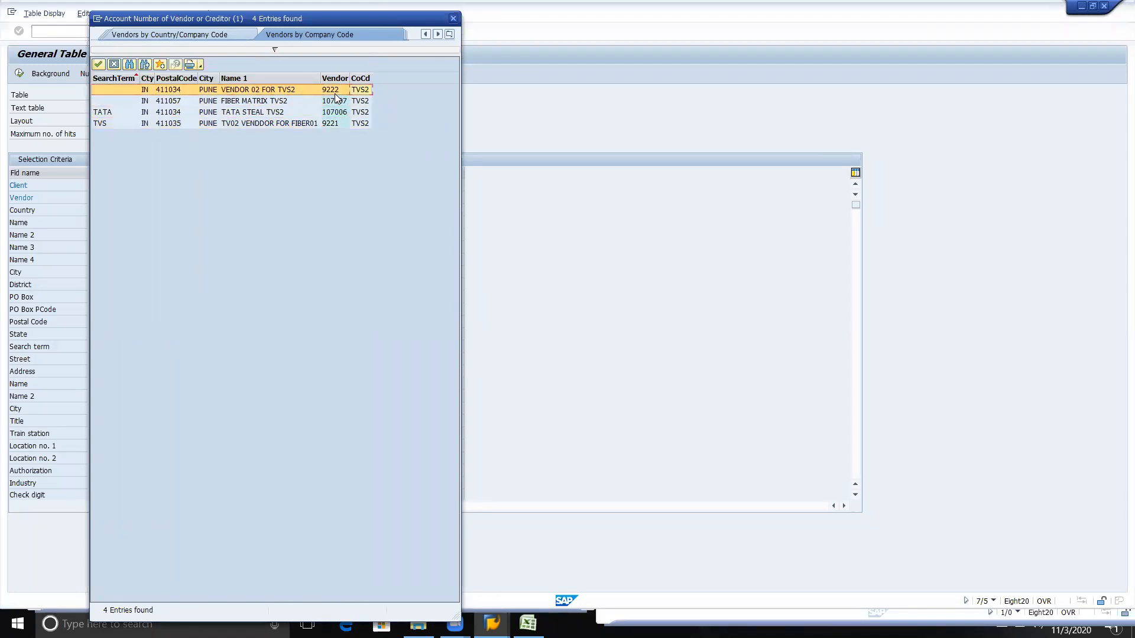
pyautogui.click(335, 94)
pyautogui.click(341, 89)
pyautogui.hotkey('shift', 'Down')
pyautogui.hotkey('shift', 'Down')
pyautogui.hotkey('shift', 'Down')
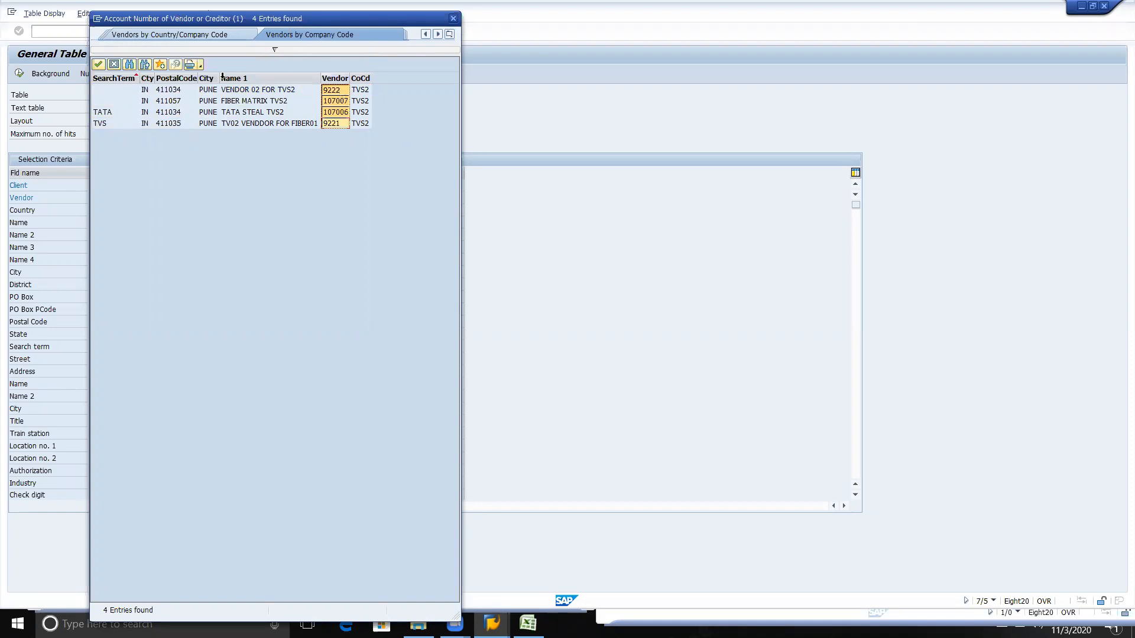
pyautogui.click(114, 64)
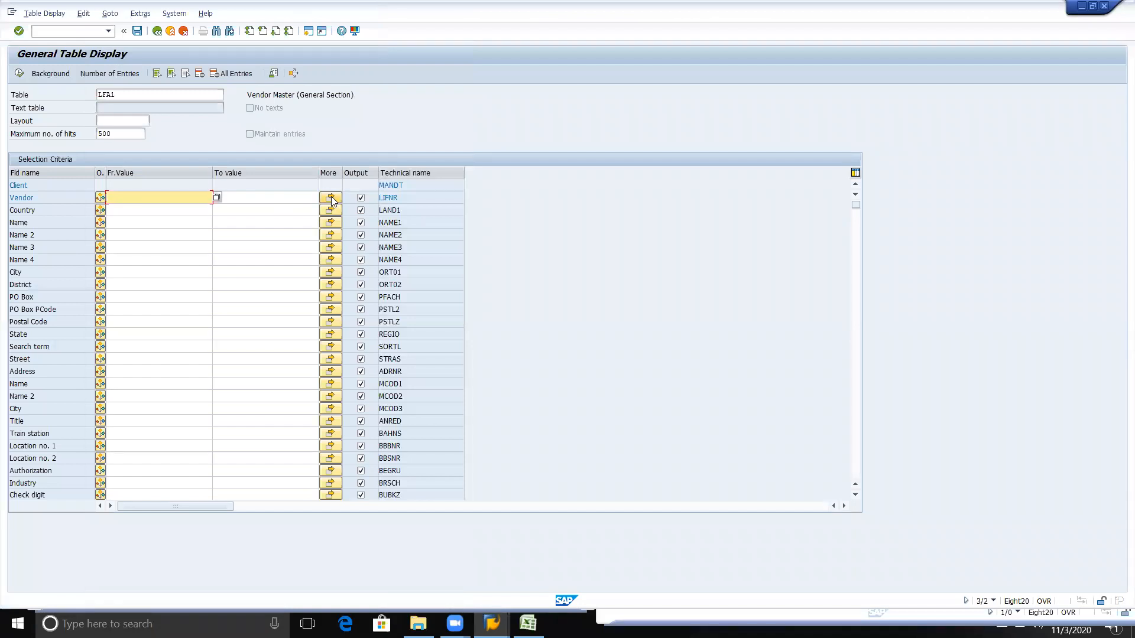
# Step: Paste the copied vendor numbers into the Vendor field's multiple selection and apply them to the LFA1 selection criteria
pyautogui.click(330, 199)
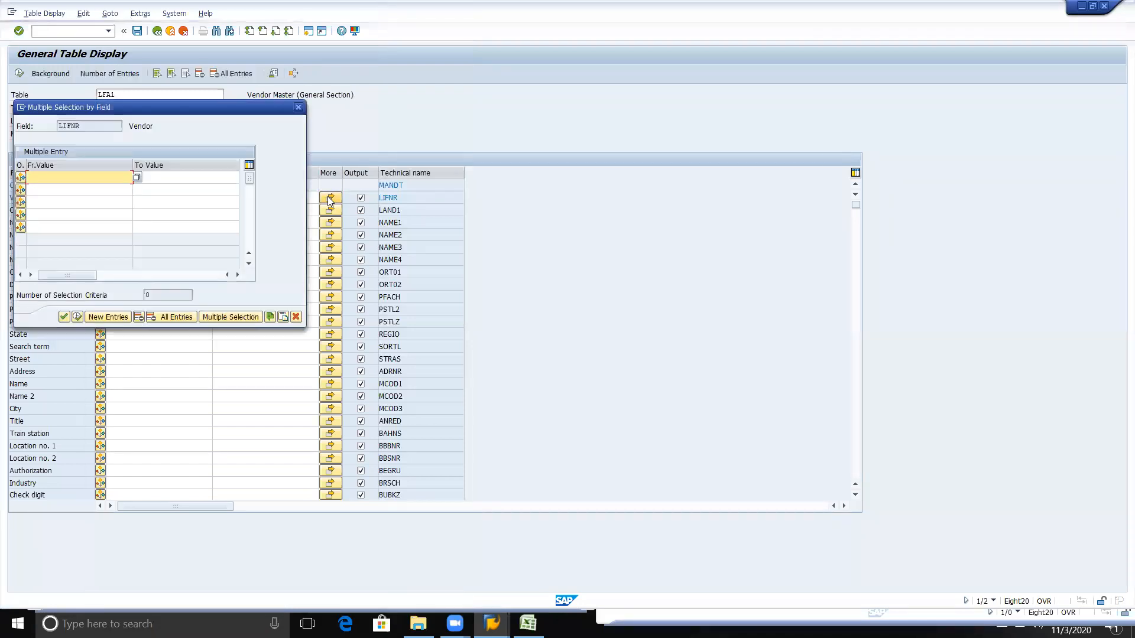
pyautogui.click(282, 317)
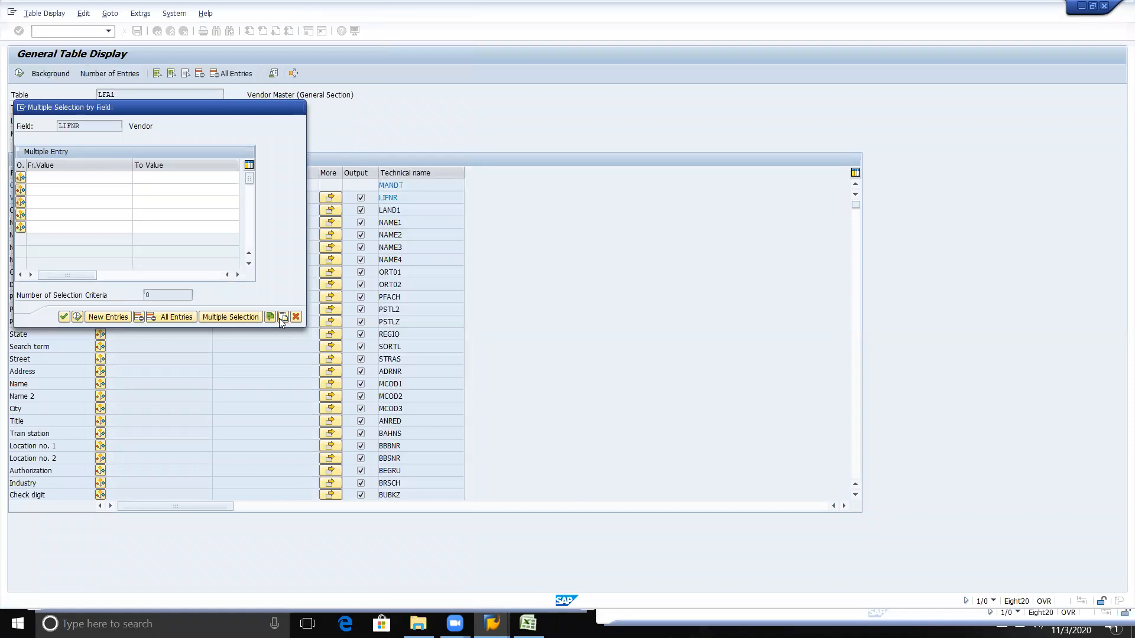
pyautogui.click(77, 317)
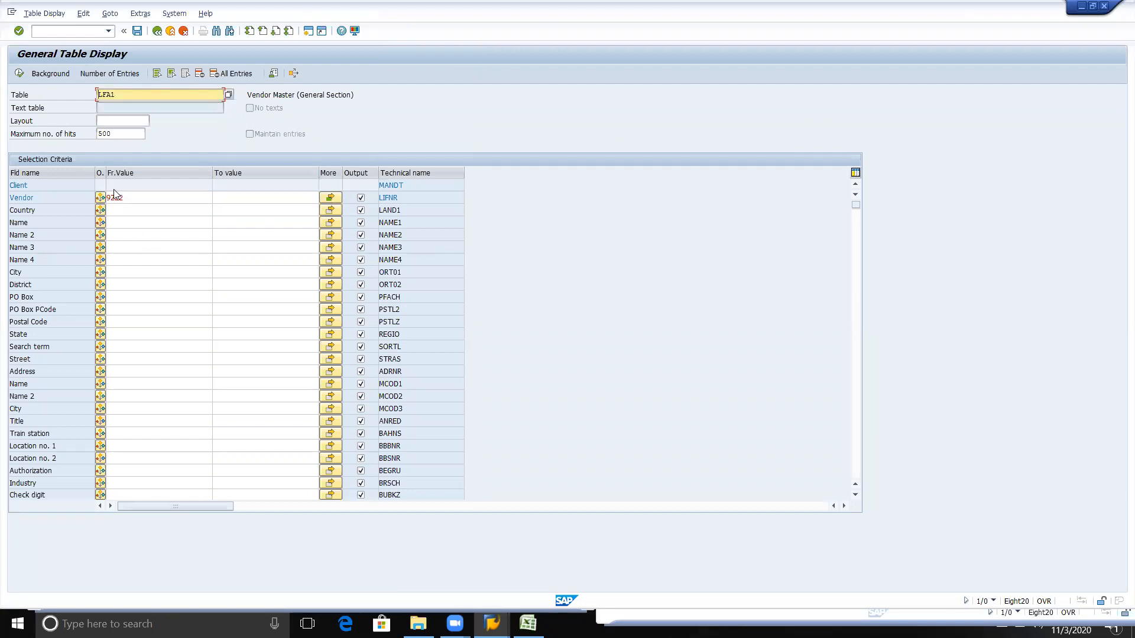
# Step: Display the LFA1 entries for the selected vendors and examine the vendor names in the result list
pyautogui.click(19, 75)
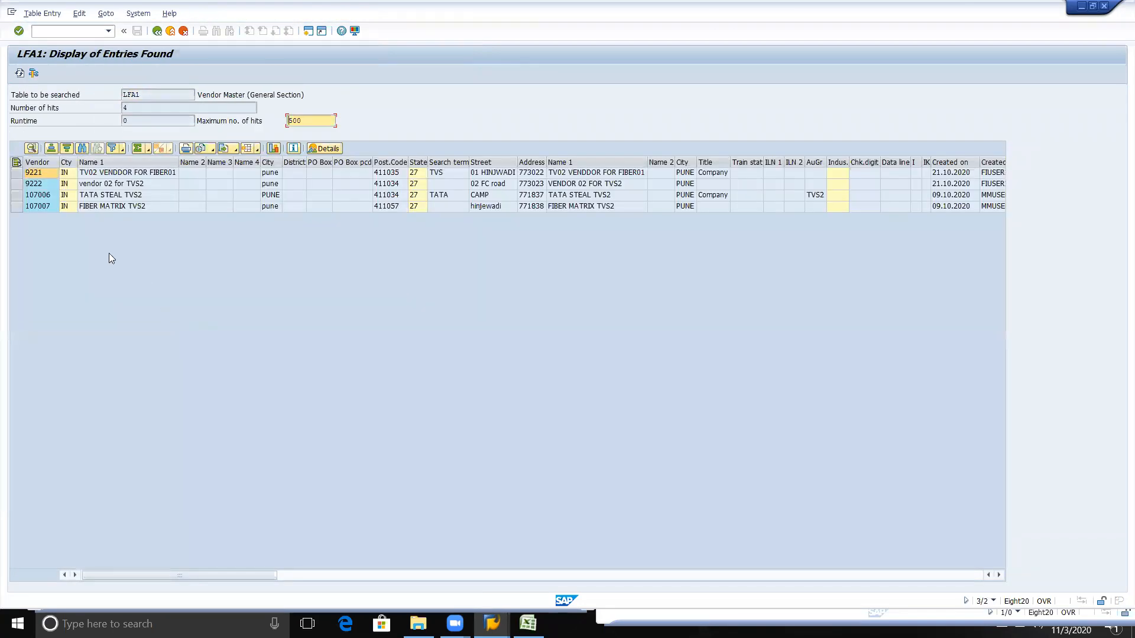
pyautogui.click(100, 173)
pyautogui.click(100, 186)
pyautogui.doubleClick(100, 187)
pyautogui.click(507, 146)
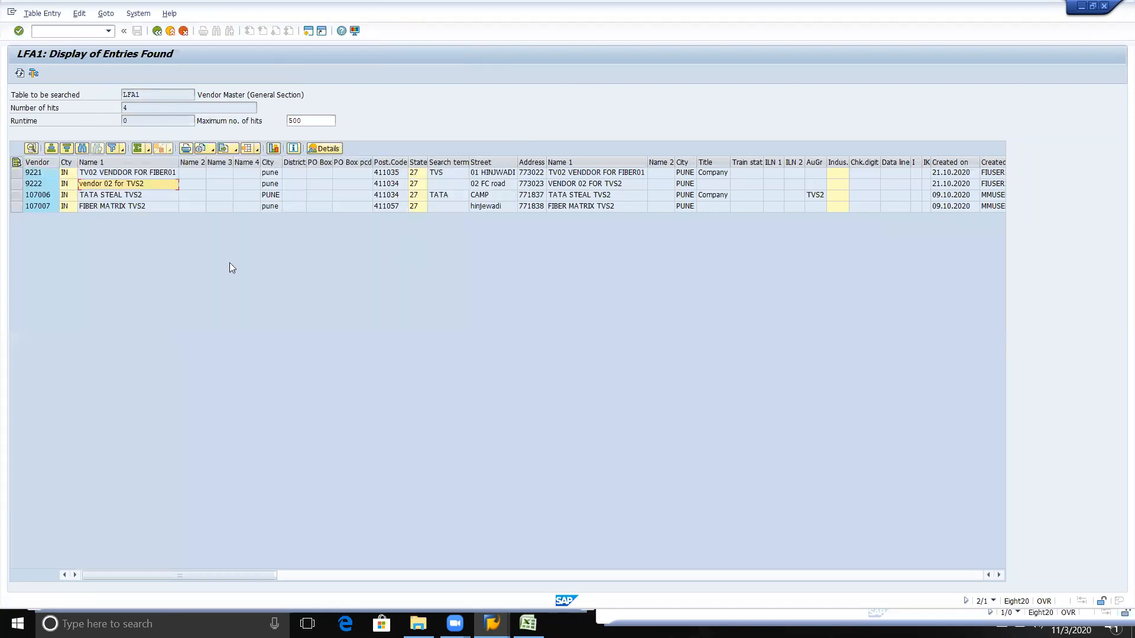
pyautogui.click(117, 196)
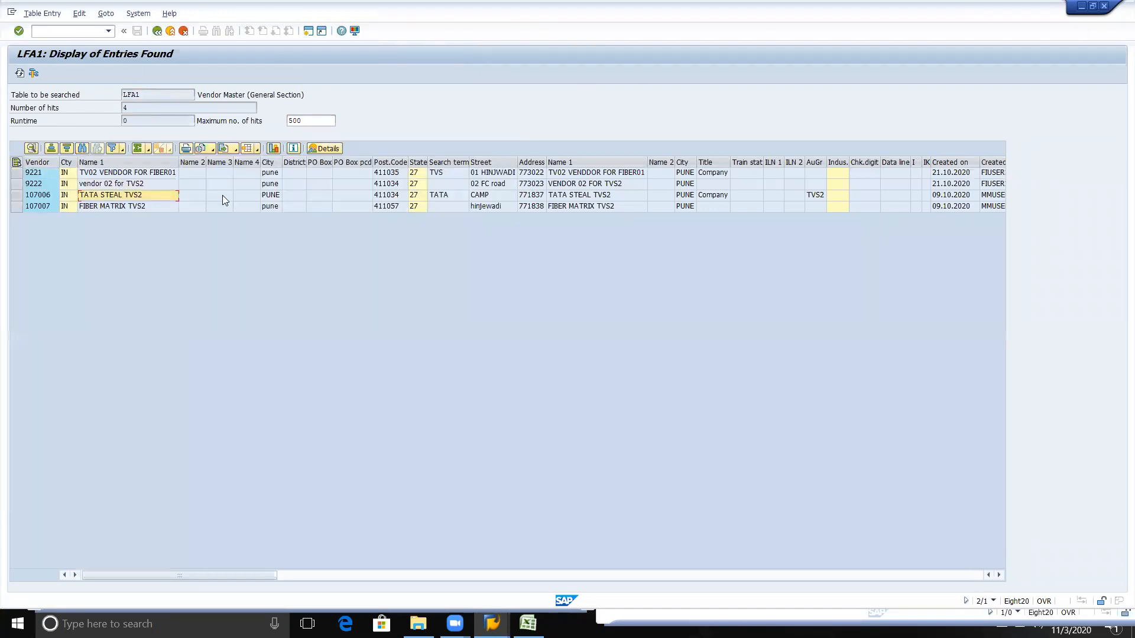
# Step: Look through the LFA1 columns as far as the industry field and compare them with the General data views in the vendor display
pyautogui.click(259, 189)
pyautogui.press('Right')
pyautogui.press('Right')
pyautogui.press('Right')
pyautogui.press('Right')
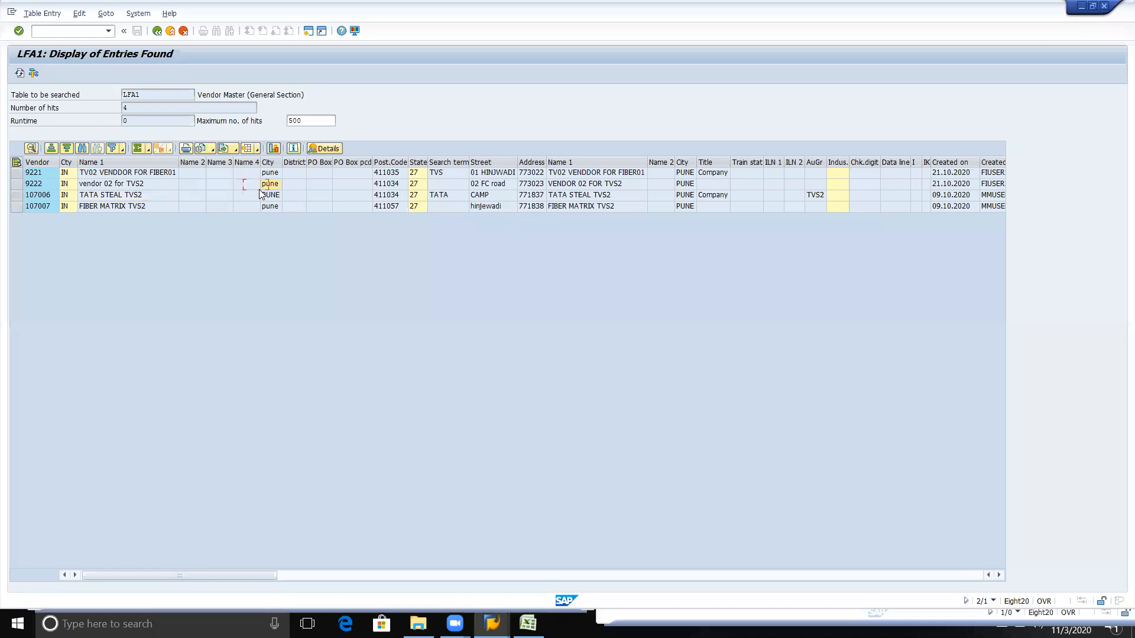
pyautogui.press('Right')
pyautogui.press('Right')
pyautogui.press('Right')
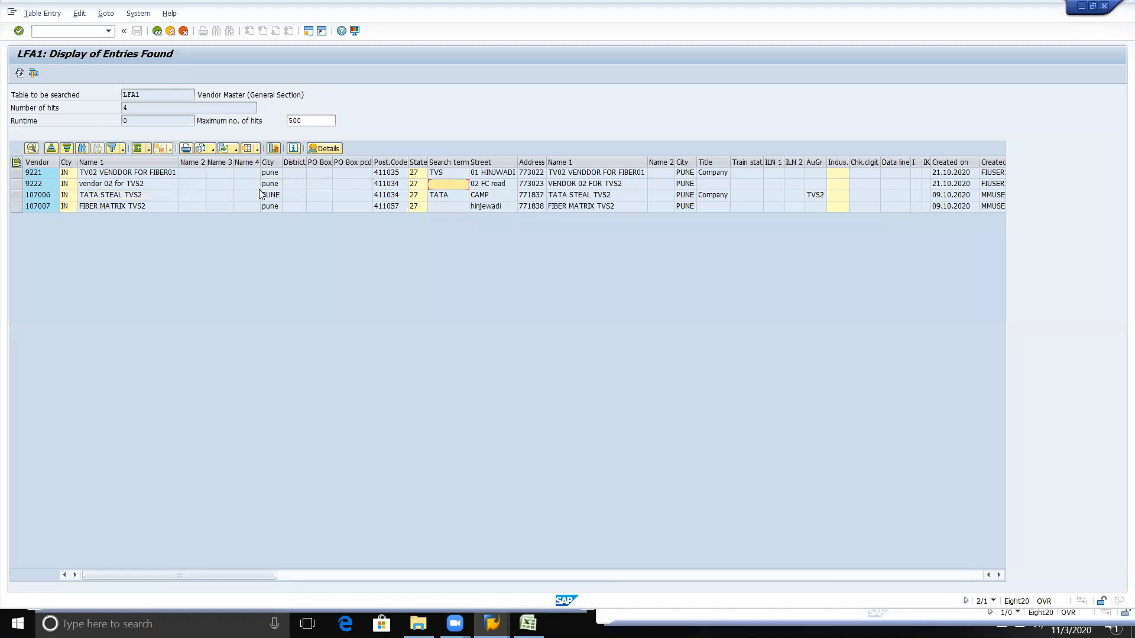
pyautogui.press('Right')
pyautogui.press('Right')
pyautogui.press('Right')
pyautogui.press('Right')
pyautogui.press('Right')
pyautogui.press('Right')
pyautogui.press('Right')
pyautogui.press('Right')
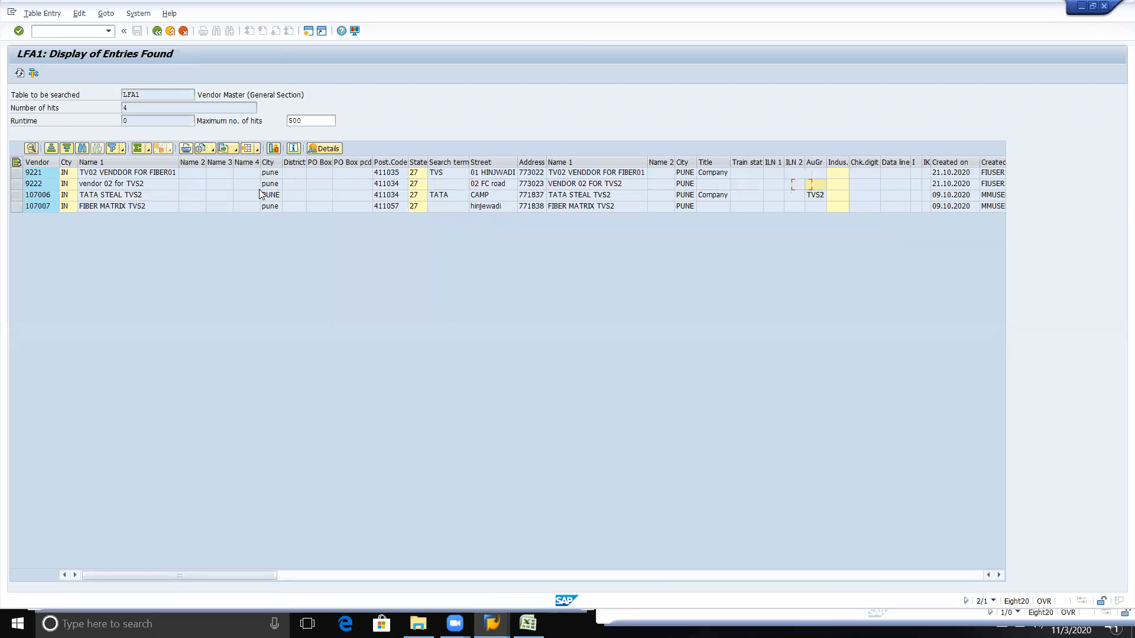
pyautogui.hotkey('alt', 'Tab')
pyautogui.hotkey('alt', 'Tab')
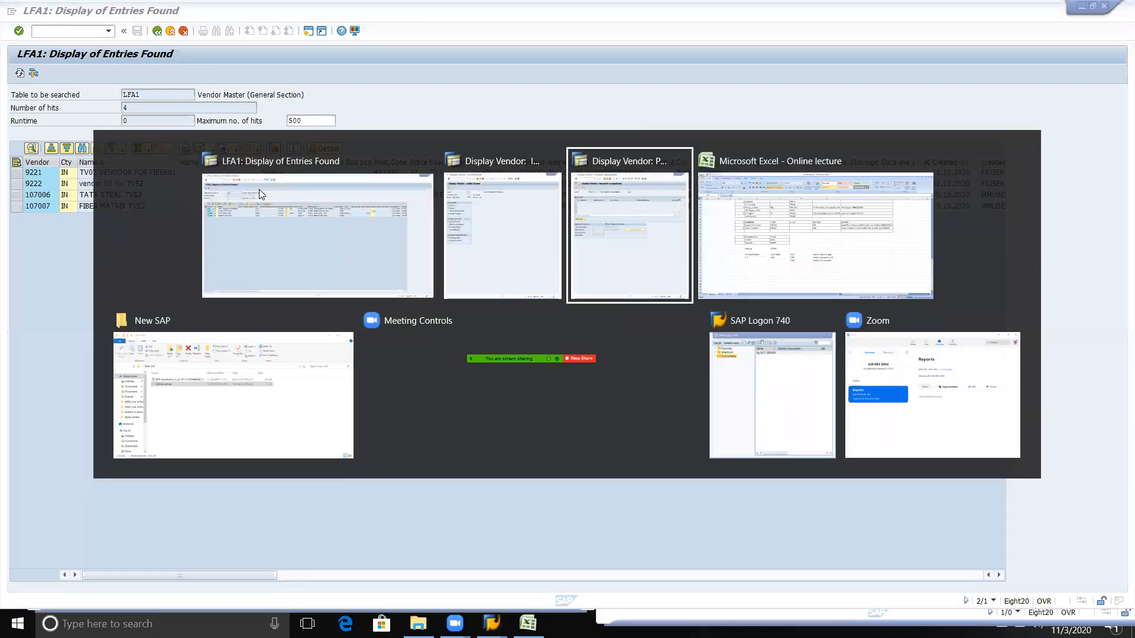
pyautogui.hotkey('shift', 'alt', 'Tab')
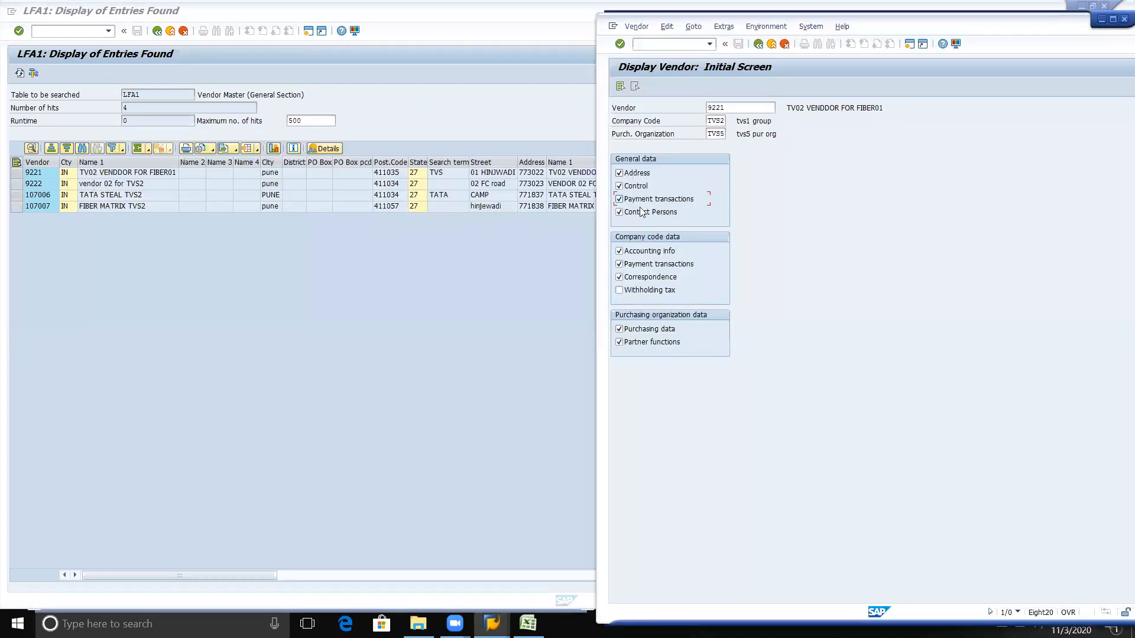
pyautogui.click(401, 297)
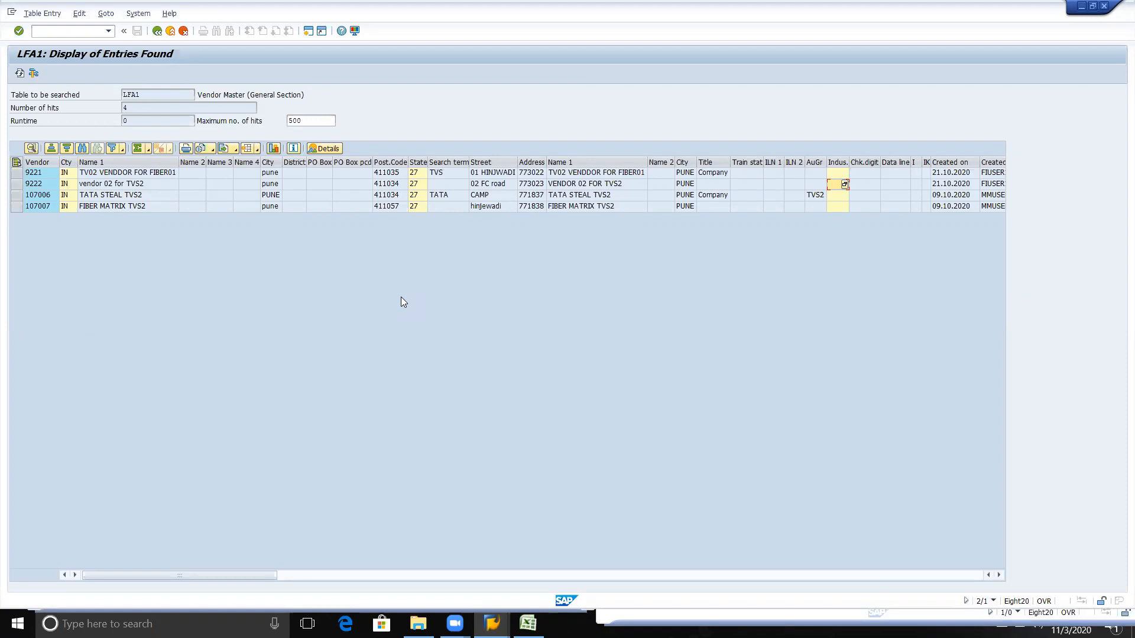
# Step: Return to the table selection, load table LFB1, and compare it with the Company code data views in the vendor display
pyautogui.click(157, 30)
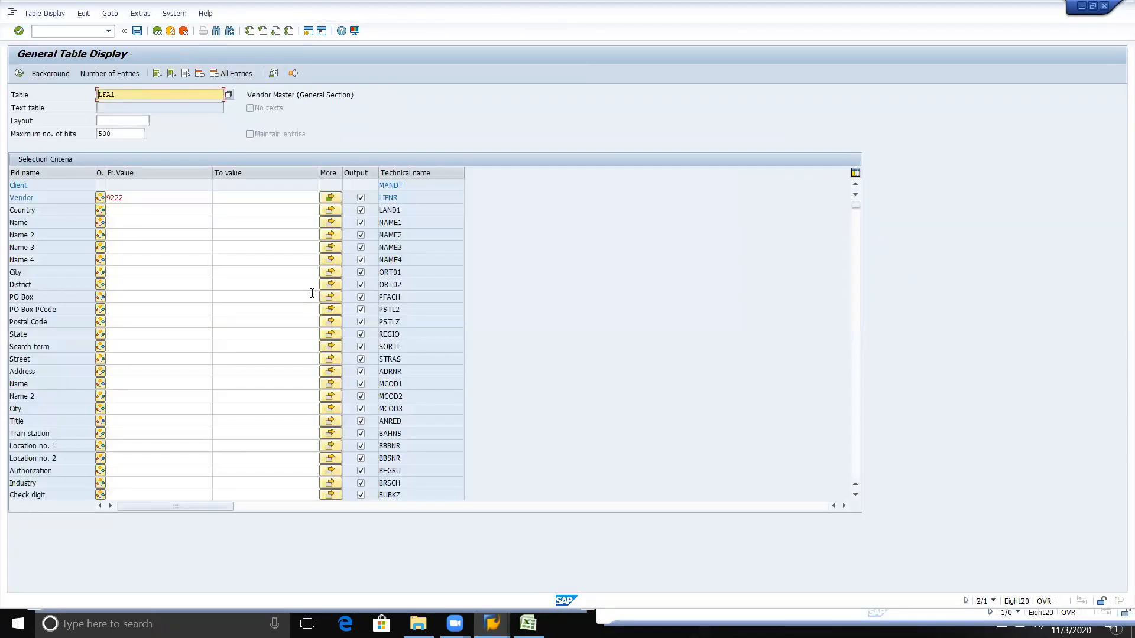
pyautogui.press('Delete')
pyautogui.press('Delete')
pyautogui.press('Delete')
pyautogui.write('LFB1')
pyautogui.press('Return')
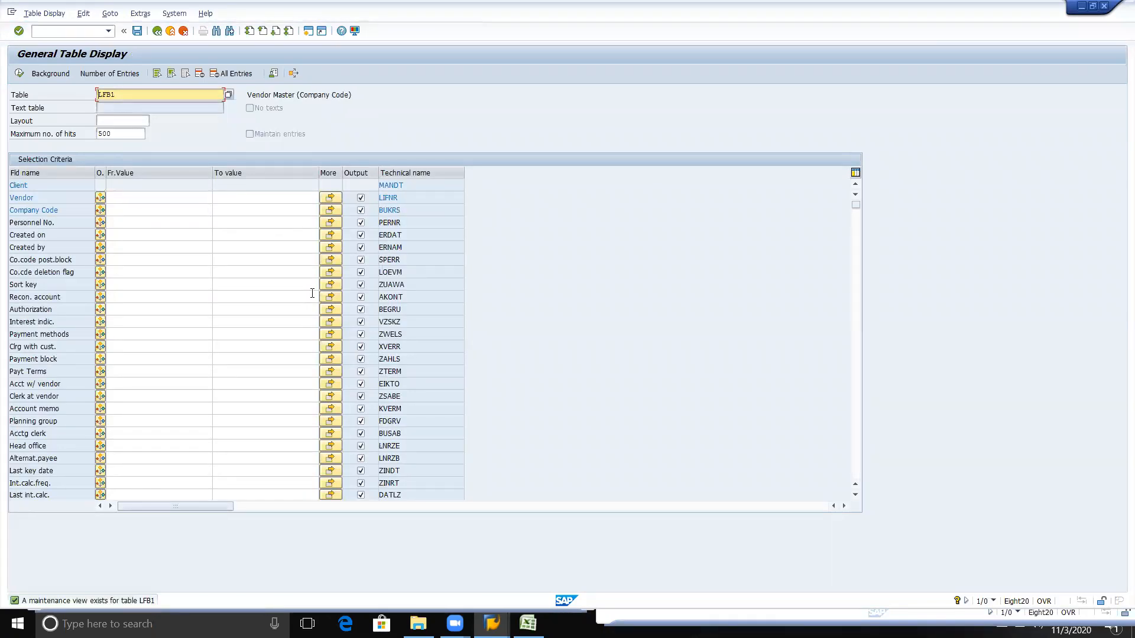
pyautogui.hotkey('alt', 'Tab')
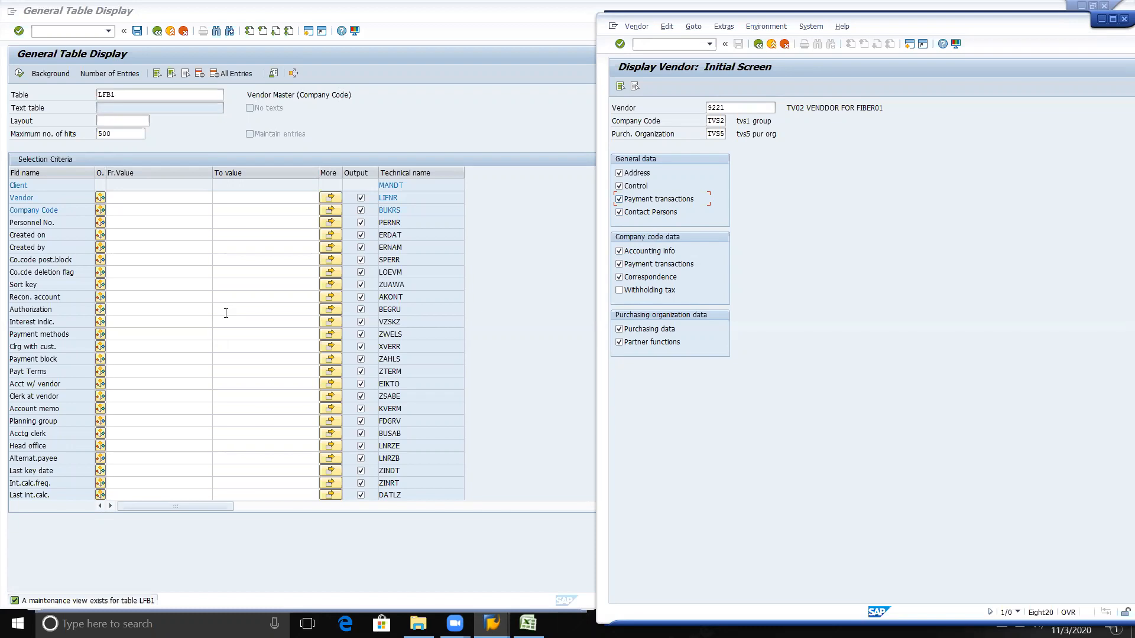
# Step: Paste the copied vendor numbers into the Vendor field's multiple selection and apply them to the LFB1 selection criteria
pyautogui.click(172, 195)
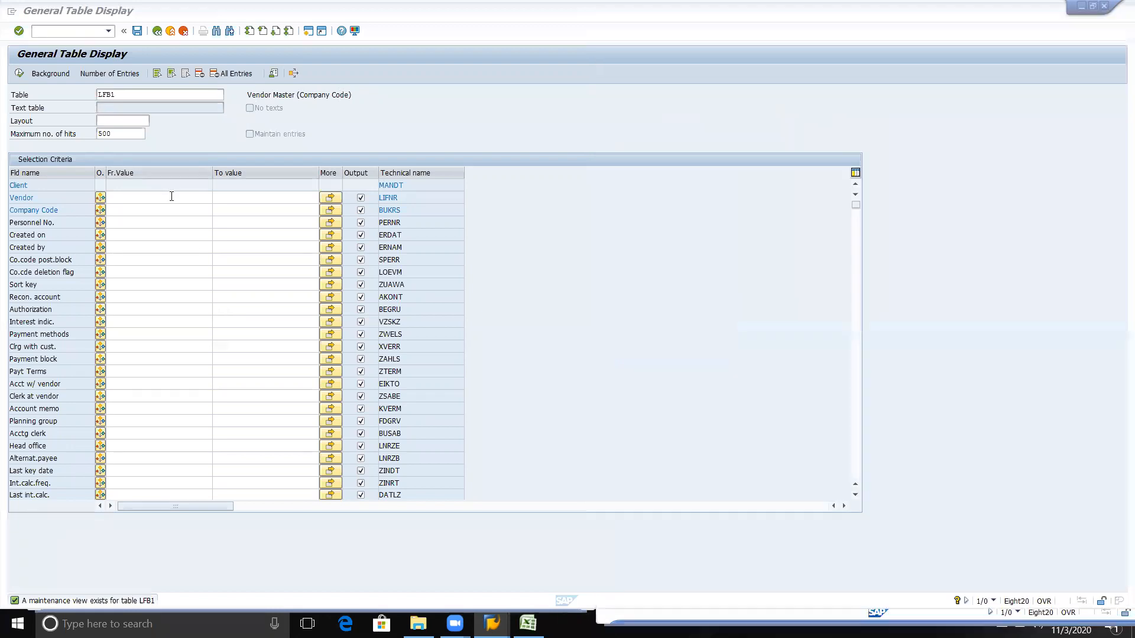
pyautogui.click(330, 199)
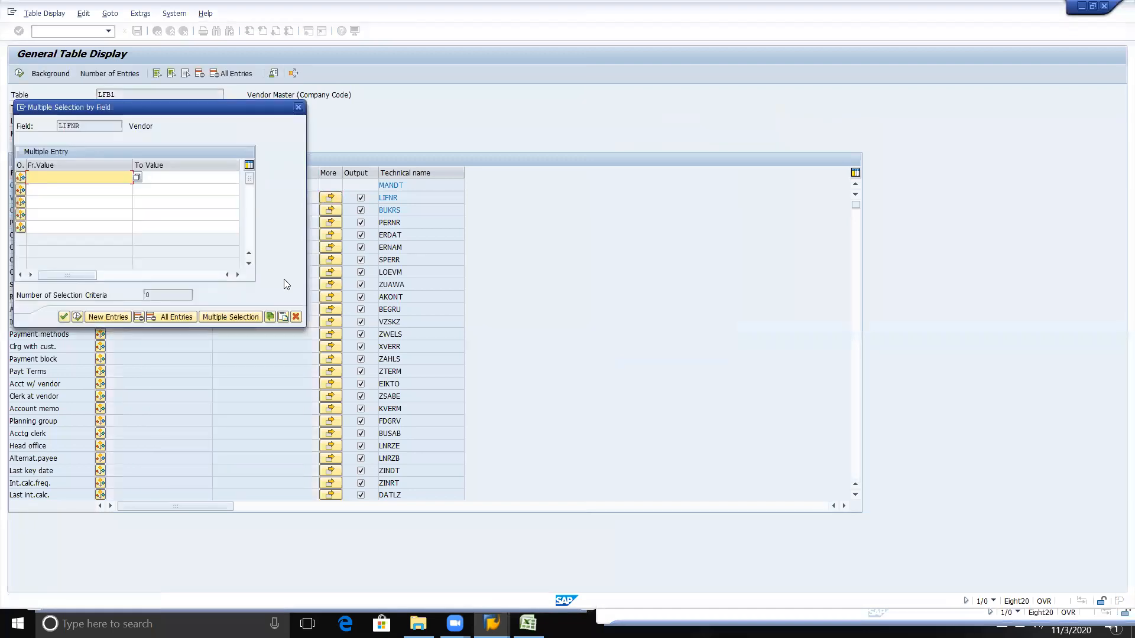
pyautogui.click(279, 318)
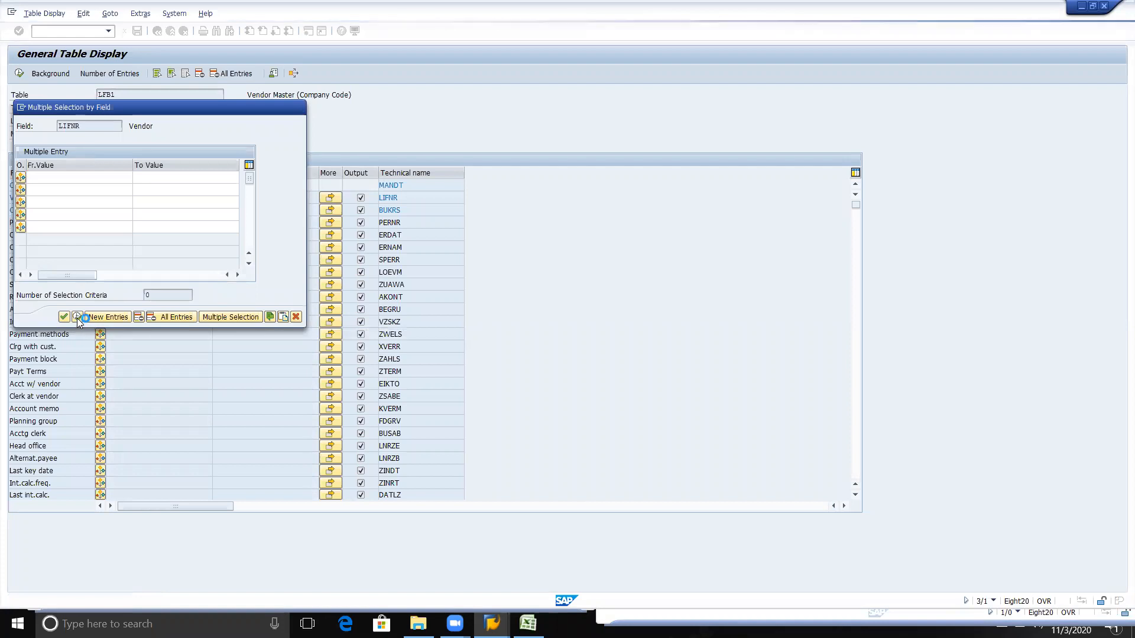
pyautogui.click(77, 317)
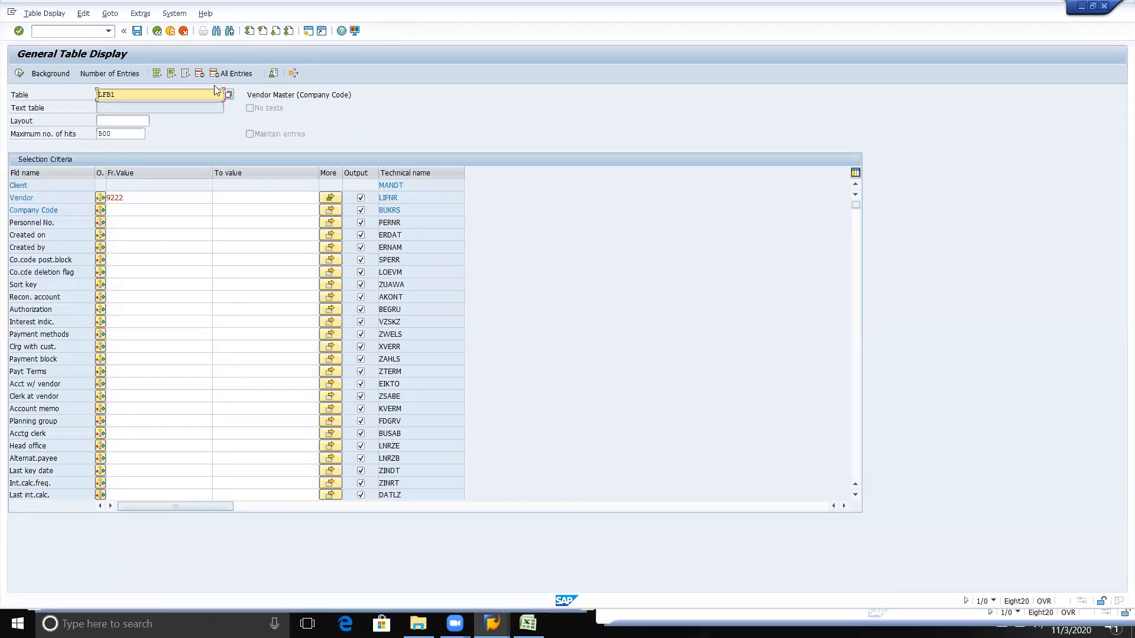
# Step: Restrict the LFB1 output to Vendor, Payment methods and Payt Terms, searching the field names for "pay", and display the entries
pyautogui.click(185, 73)
pyautogui.click(364, 198)
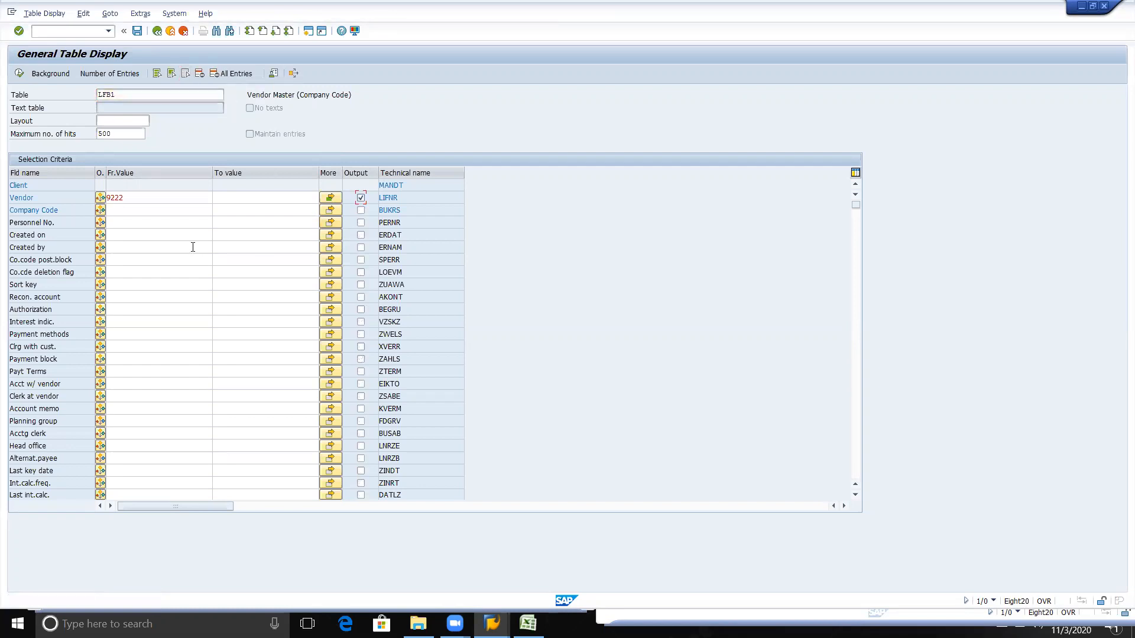
pyautogui.hotkey('ctrl', 'f')
pyautogui.write('pay')
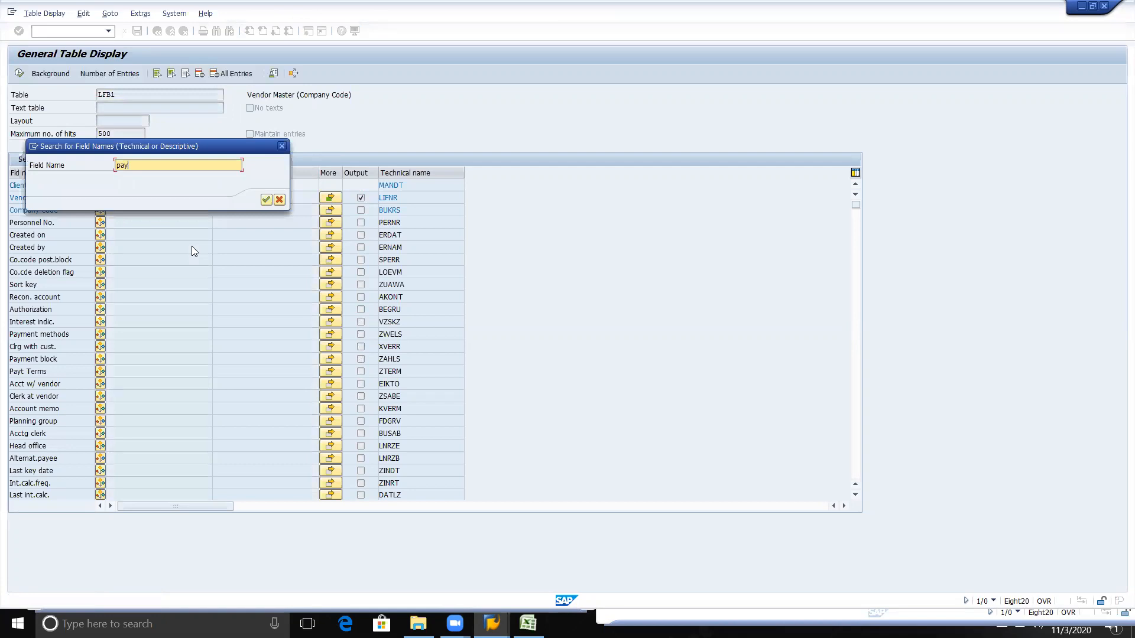
pyautogui.press('Return')
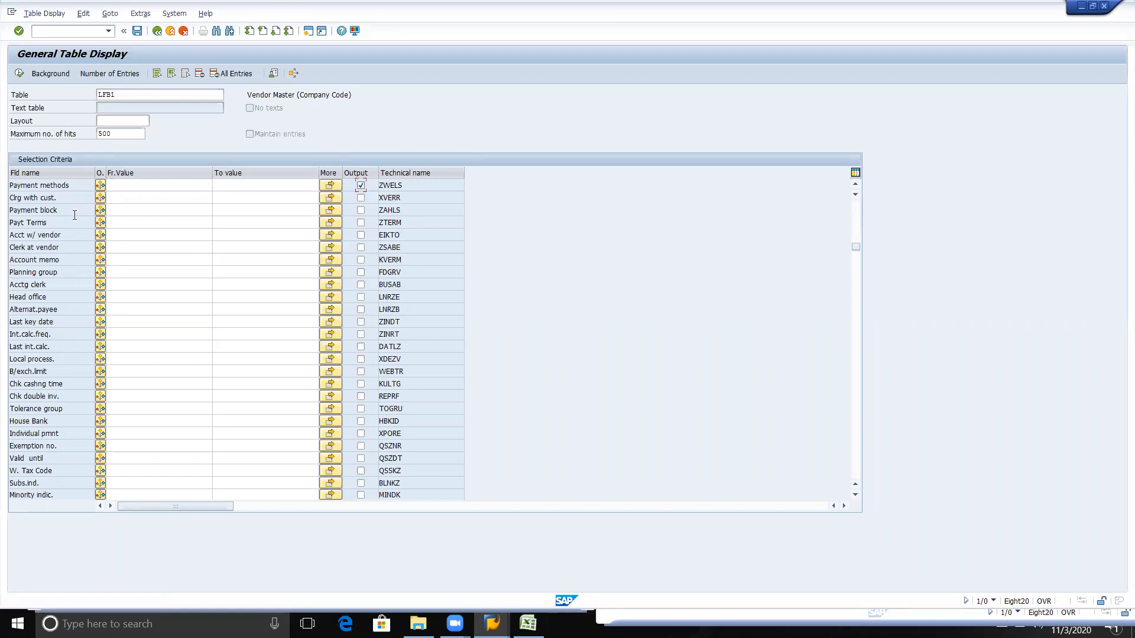
pyautogui.click(361, 223)
pyautogui.click(20, 75)
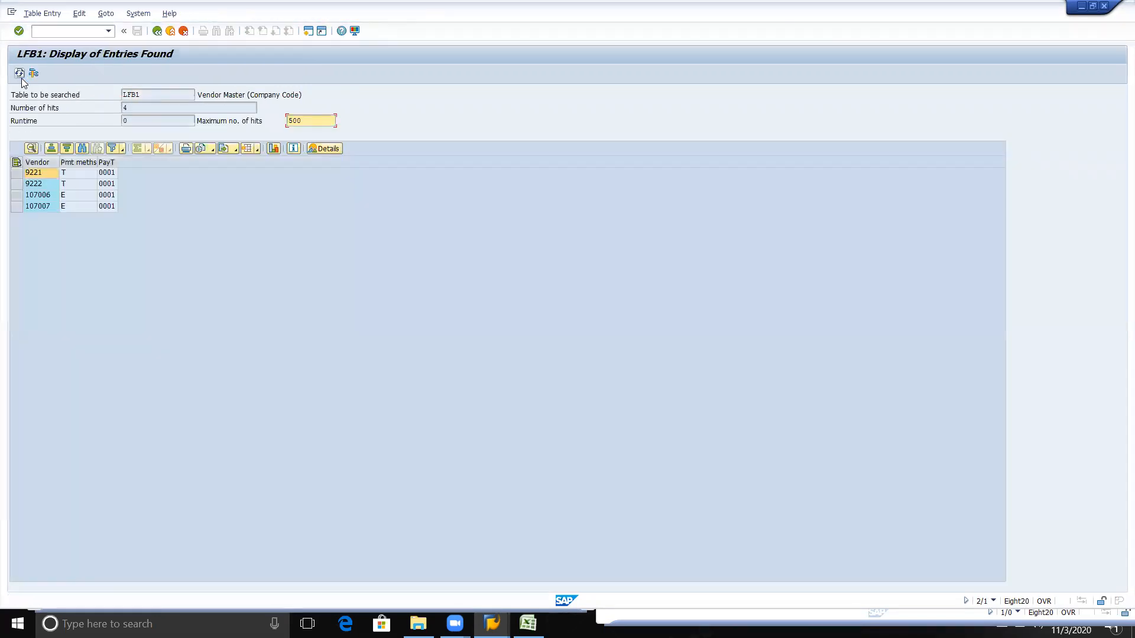
pyautogui.click(43, 175)
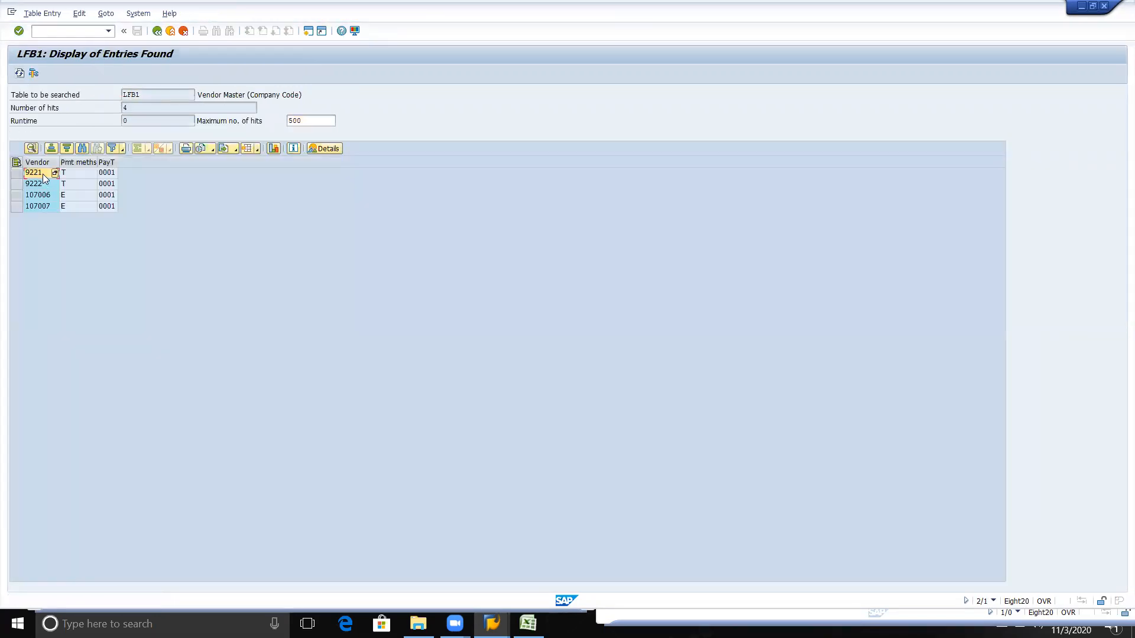
pyautogui.click(72, 172)
# Step: Export the LFB1 list to a local file in unconverted format and choose the desktop's New SAP folder as its location
pyautogui.click(234, 151)
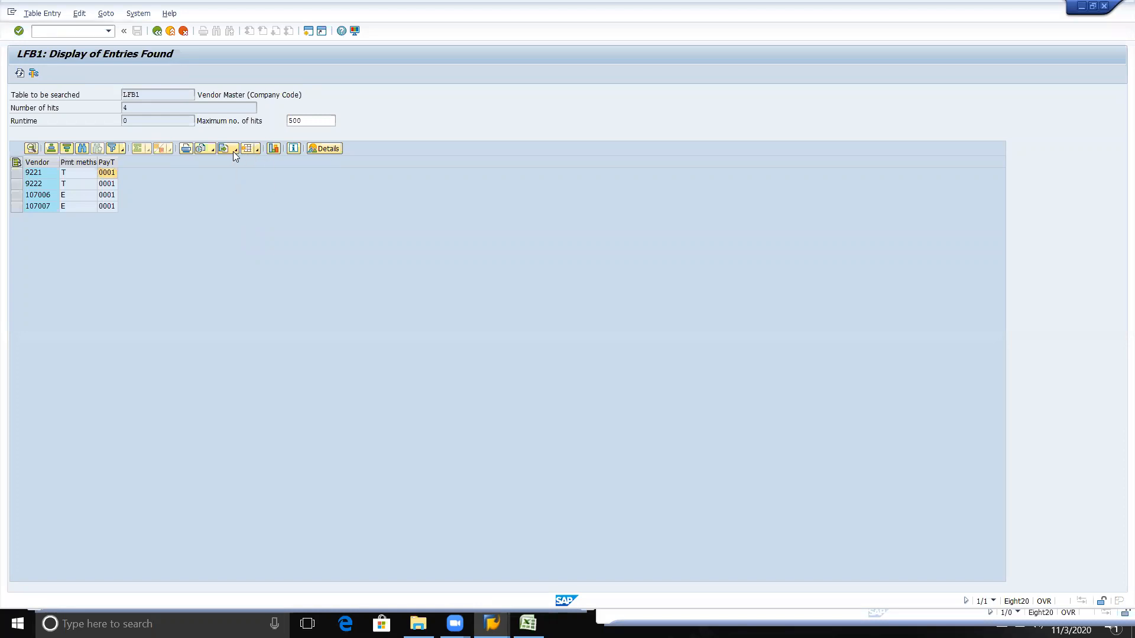
pyautogui.click(252, 188)
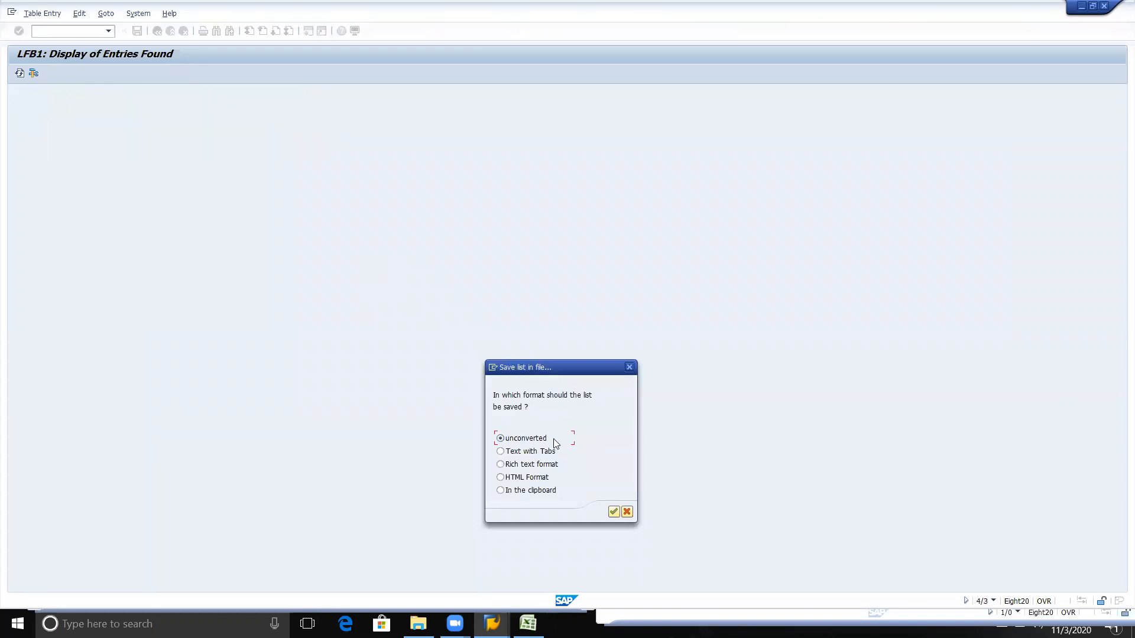
pyautogui.click(613, 511)
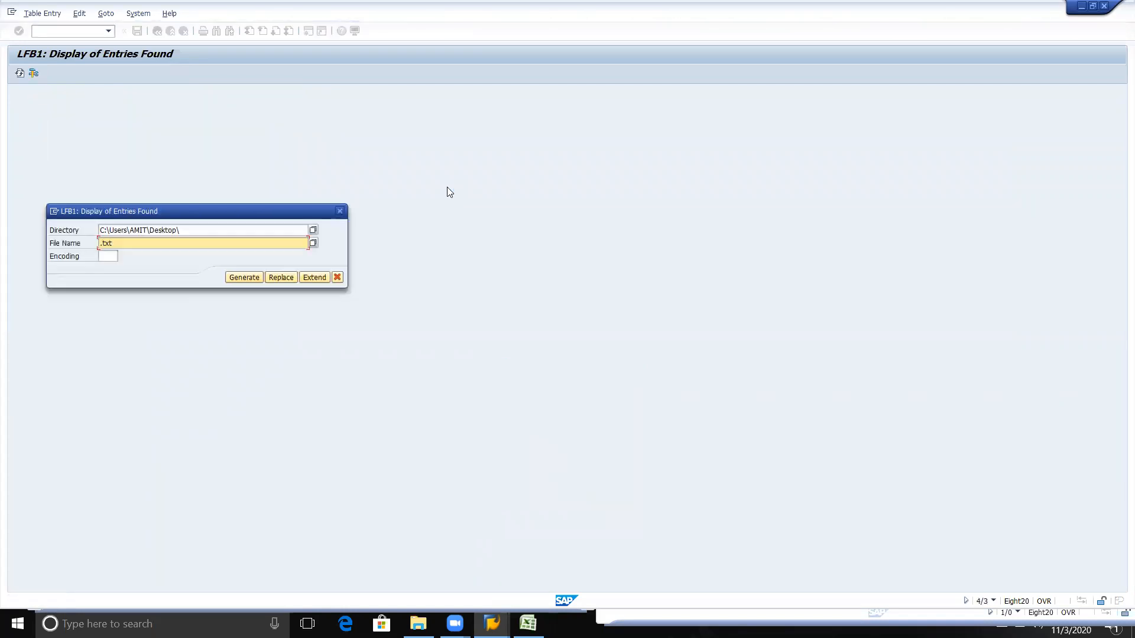
pyautogui.click(313, 230)
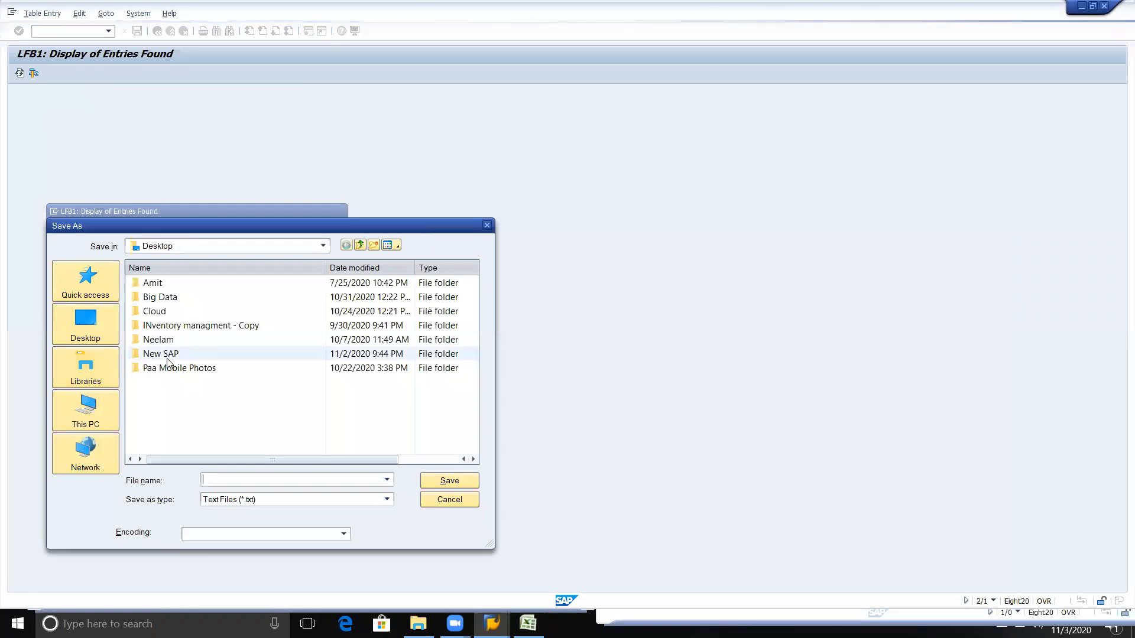
pyautogui.doubleClick(161, 358)
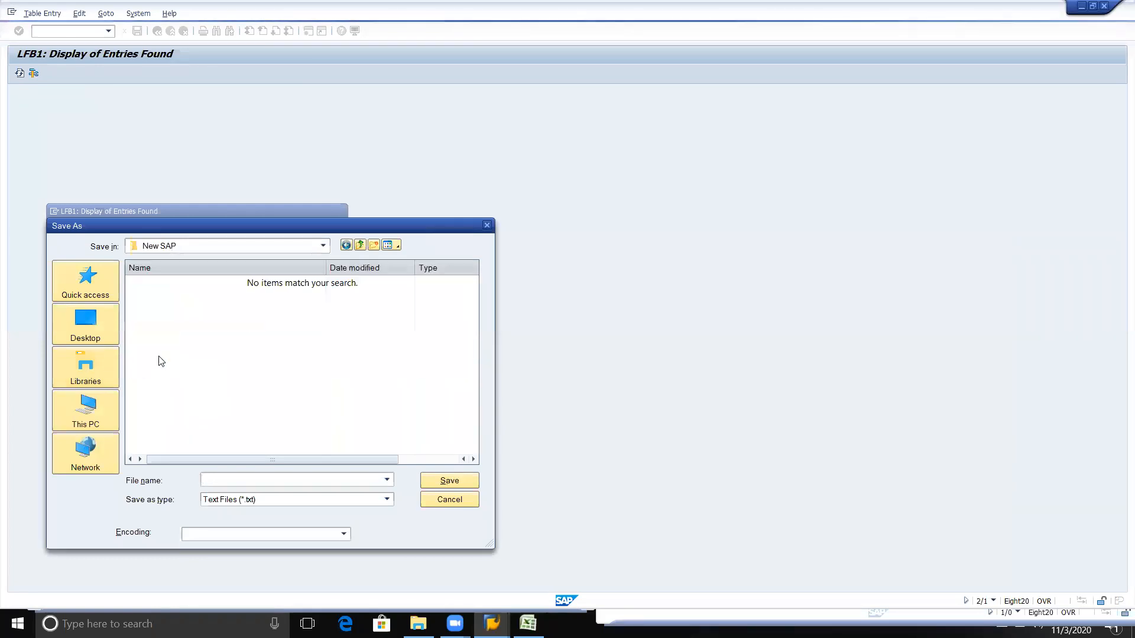
# Step: Name the export file "LFB1 data"
pyautogui.click(249, 477)
pyautogui.write('LFb')
pyautogui.press('BackSpace')
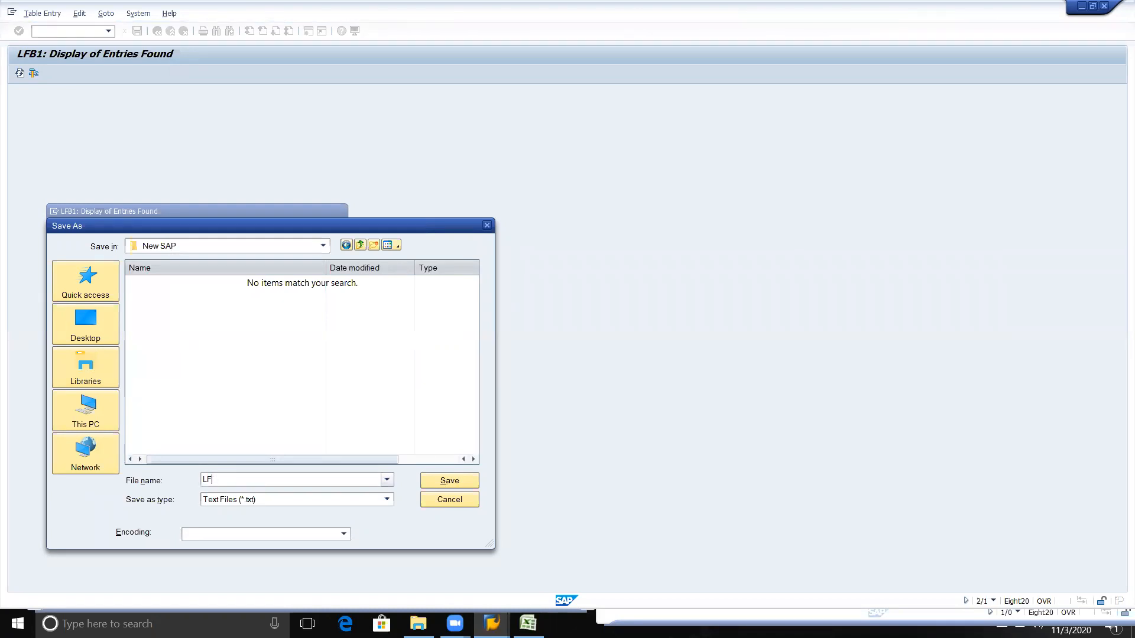
pyautogui.write('B1 data')
pyautogui.press('BackSpace')
pyautogui.press('BackSpace')
pyautogui.press('BackSpace')
pyautogui.write('ata')
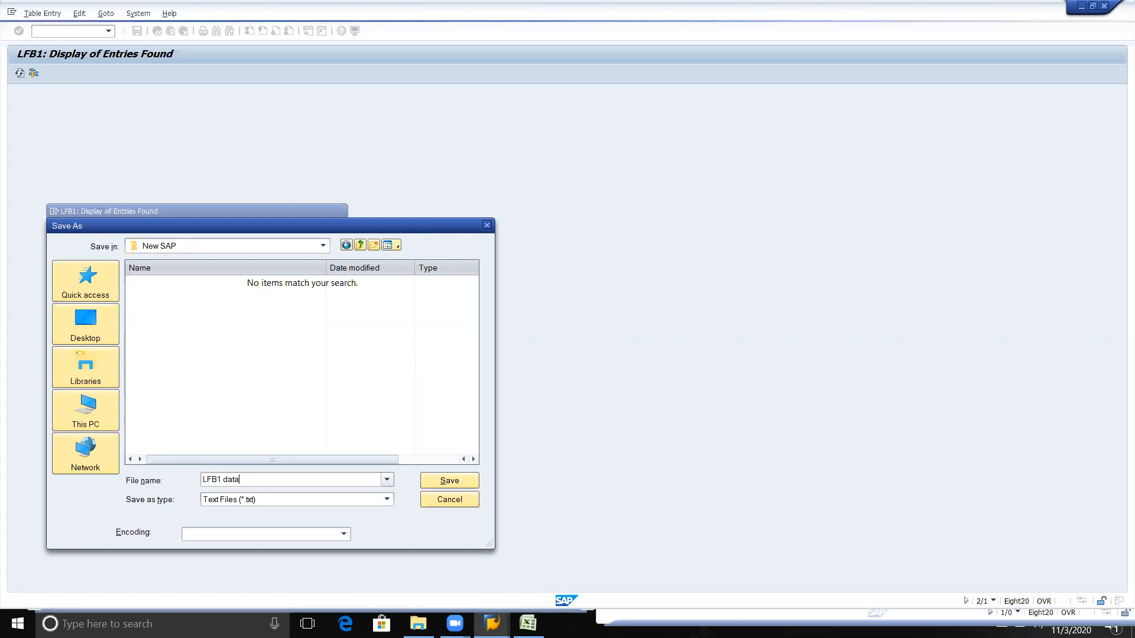
# Step: Save the export as EXCEL Files (*.xls), generate the file, and allow SAP to create it in the New SAP folder
pyautogui.click(252, 503)
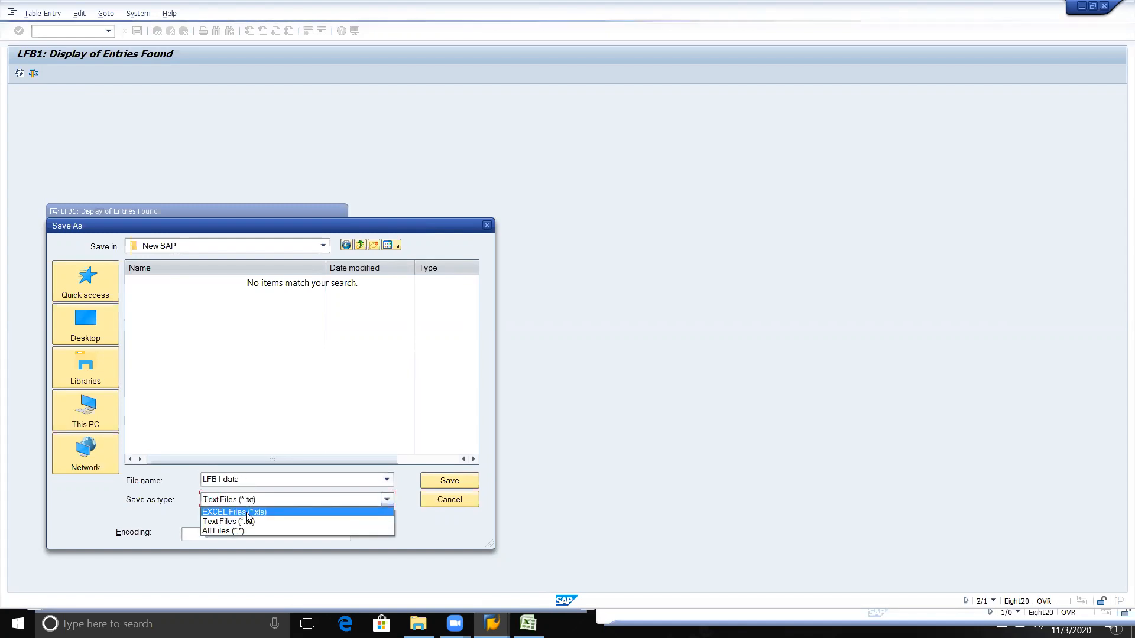
pyautogui.click(246, 512)
pyautogui.click(434, 482)
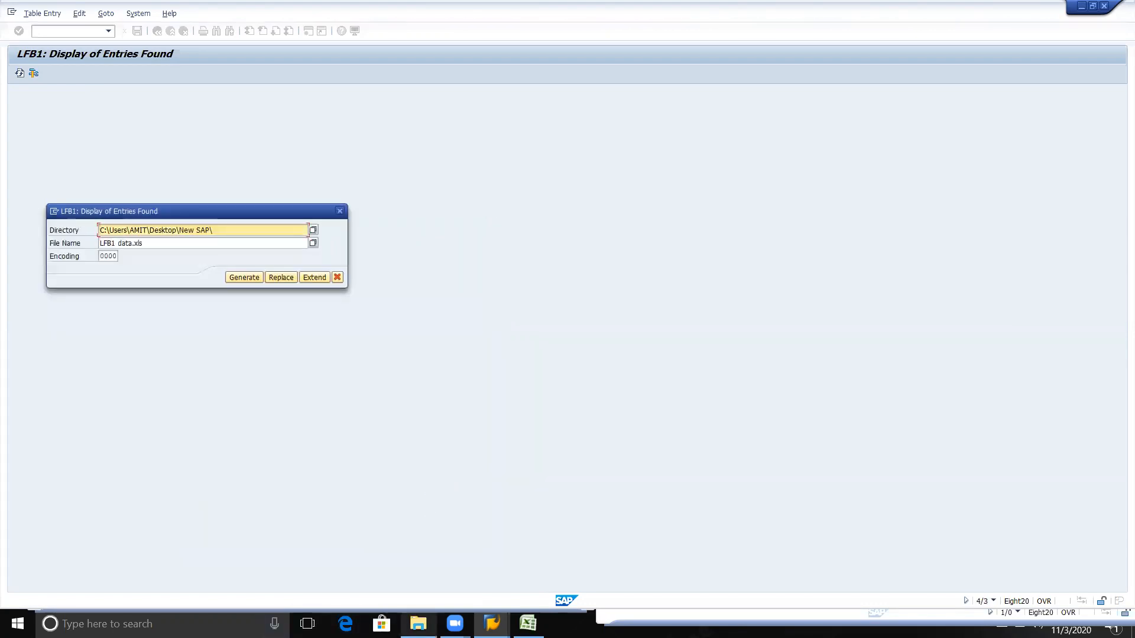
pyautogui.click(246, 280)
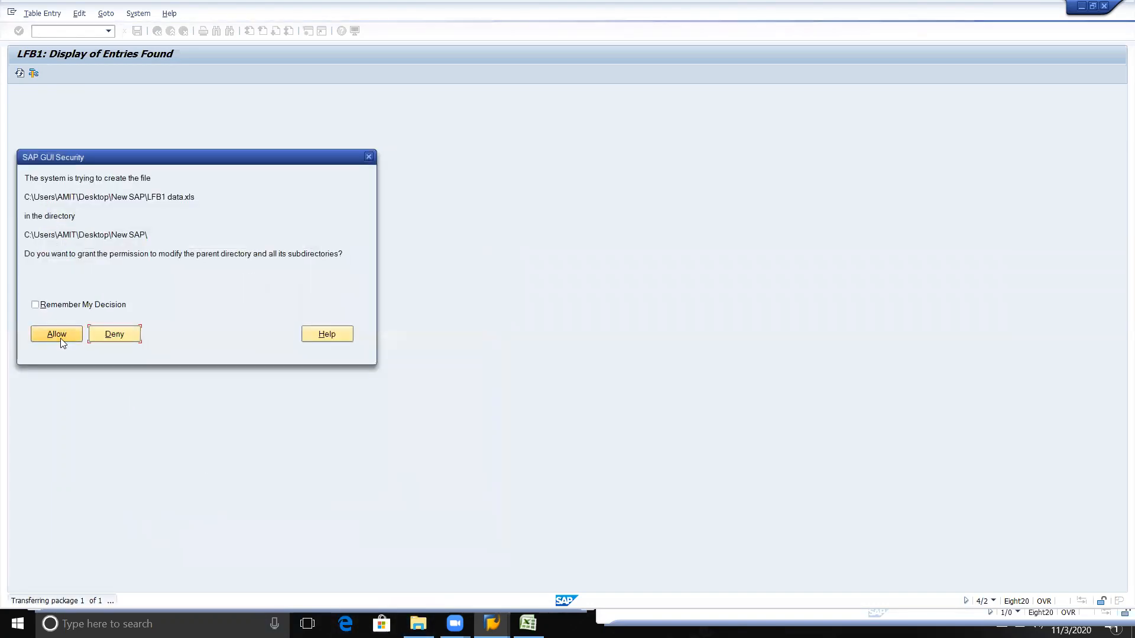
pyautogui.click(57, 334)
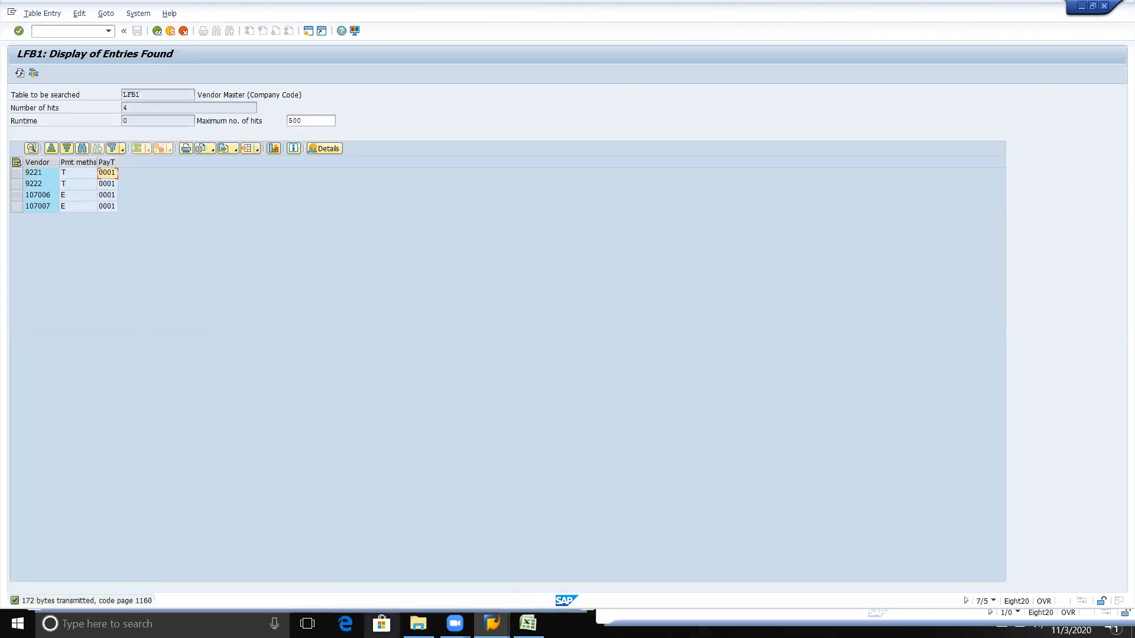
# Step: Open the exported LFB1 data file in Excel despite the format warning and delete the rows above the Vendor heading
pyautogui.click(418, 623)
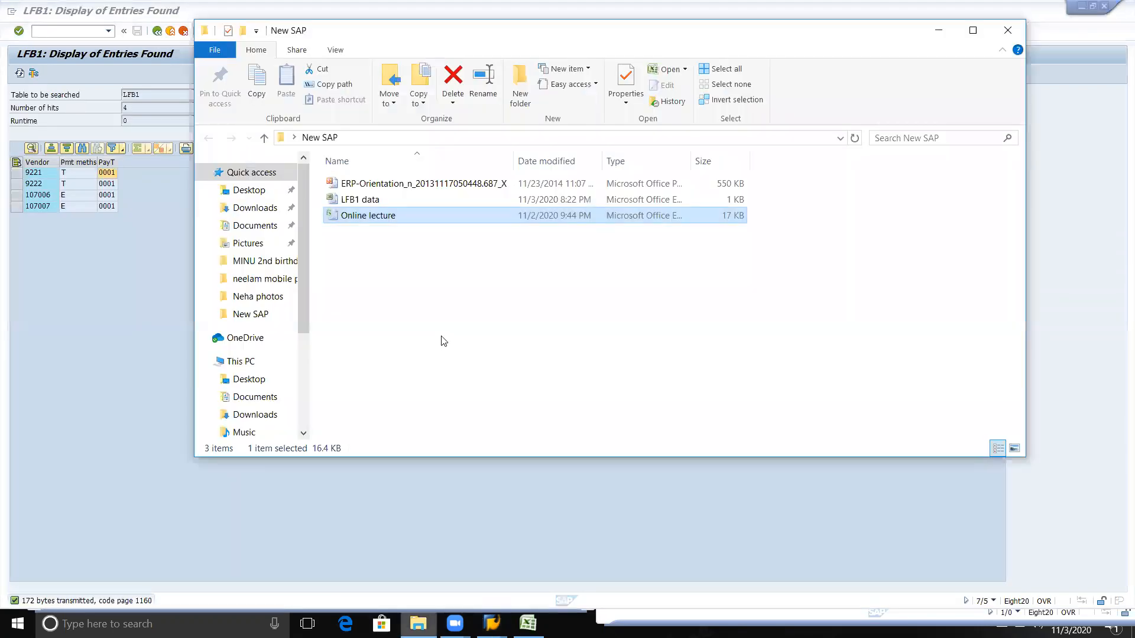
pyautogui.doubleClick(362, 199)
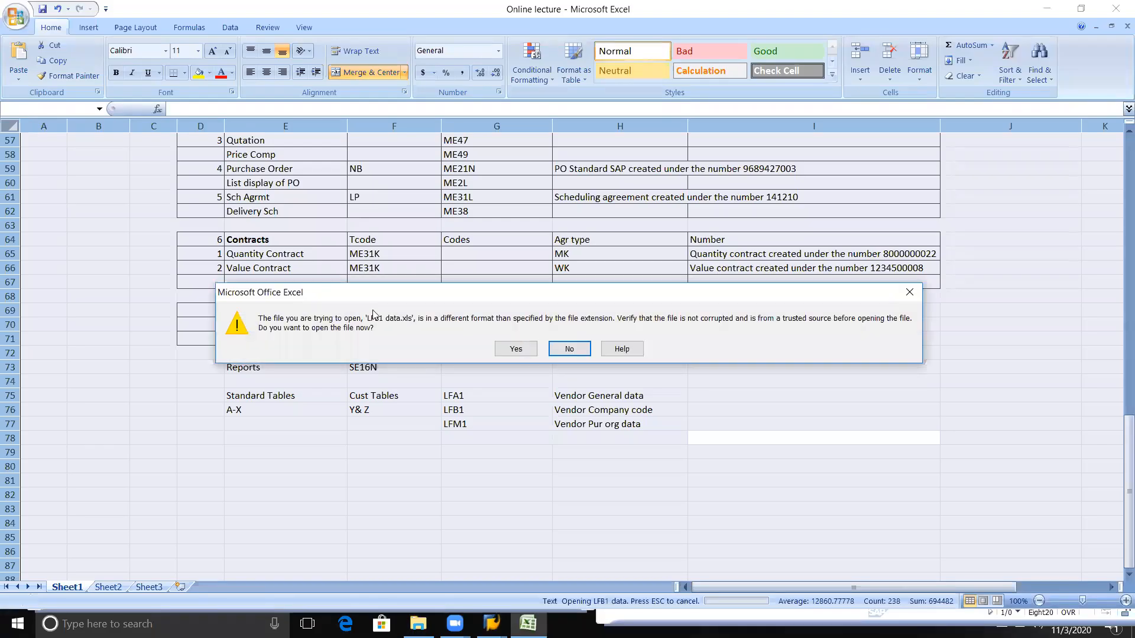
pyautogui.click(504, 346)
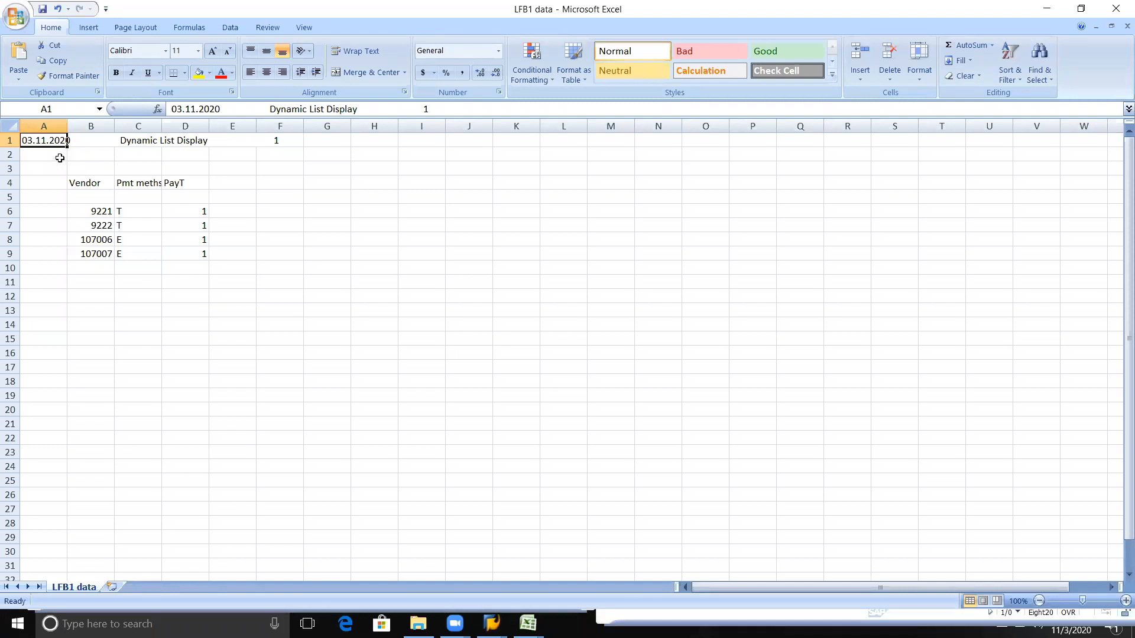
pyautogui.moveTo(11, 141); pyautogui.dragTo(15, 175)
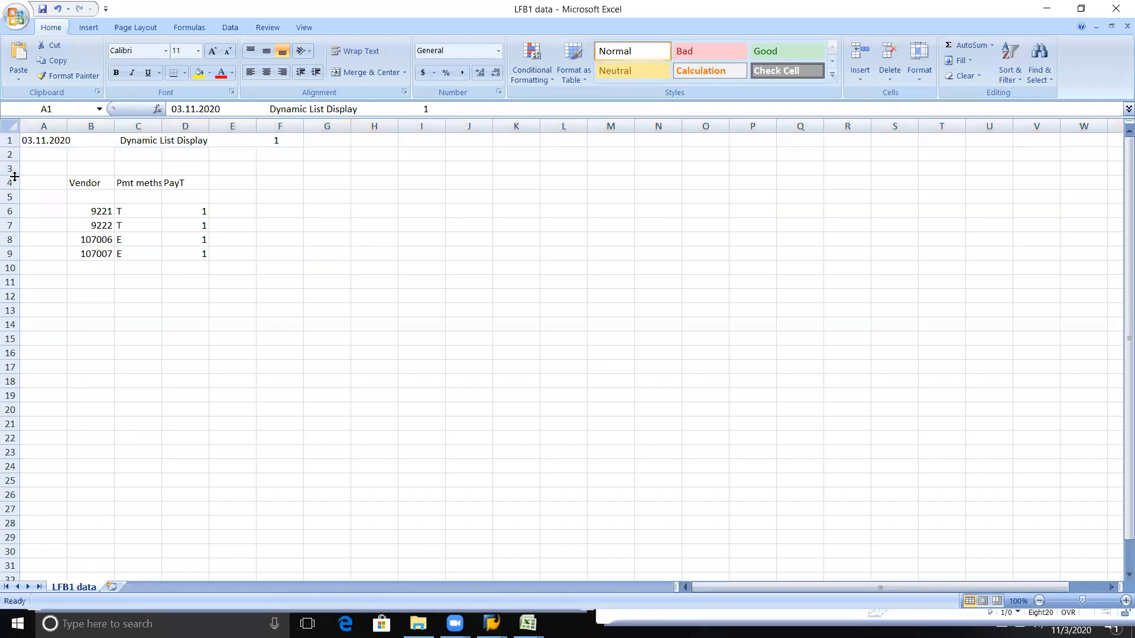
pyautogui.hotkey('ctrl', '-')
# Step: Switch back to the LFB1 results in SAP and return to the table selection
pyautogui.hotkey('alt', 'Tab')
pyautogui.hotkey('alt', 'Tab')
pyautogui.hotkey('alt', 'Tab')
pyautogui.hotkey('alt', 'Tab')
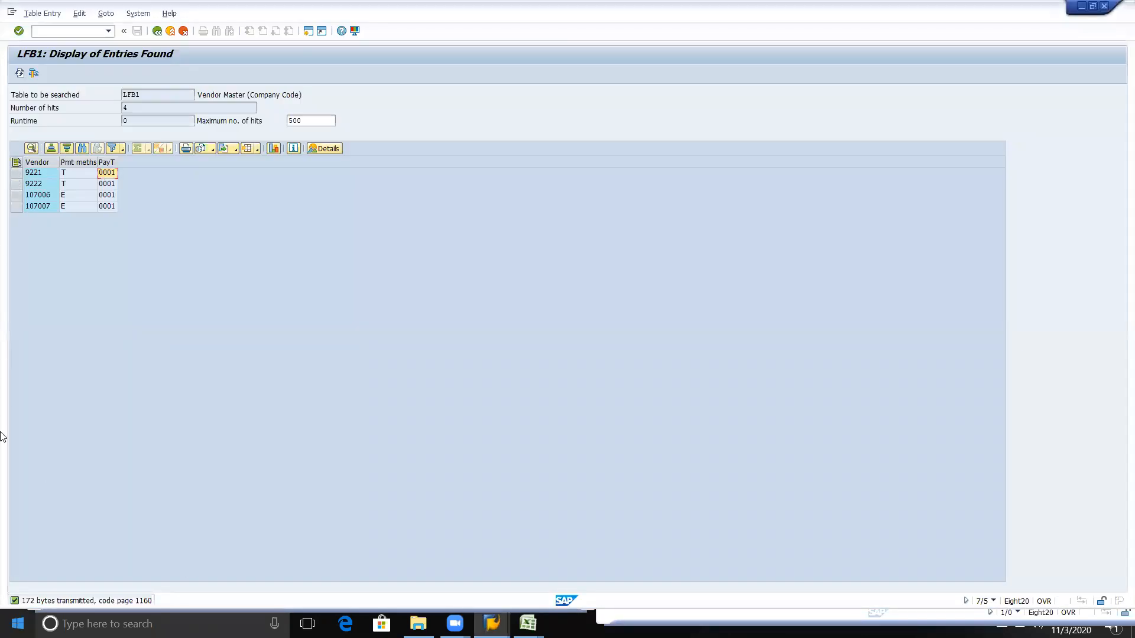
pyautogui.click(155, 34)
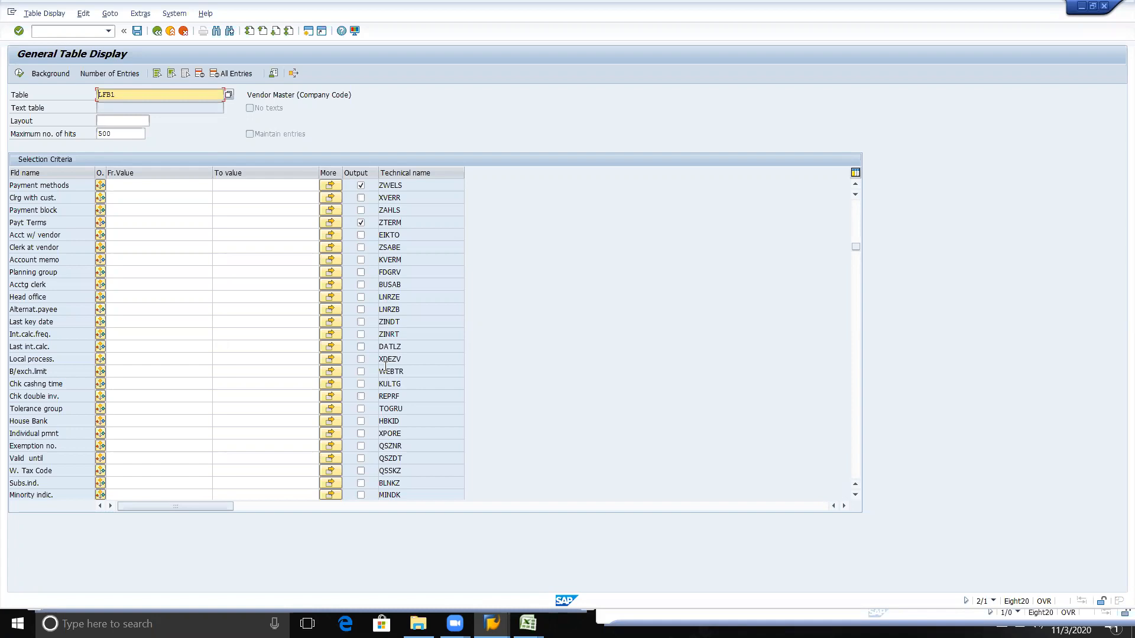
# Step: Switch to the Online lecture workbook in Excel and enter MARA below LFM1 in the list of tables
pyautogui.hotkey('alt', 'Tab')
pyautogui.hotkey('alt', 'shift', 'Tab')
pyautogui.hotkey('alt', 'Tab')
pyautogui.hotkey('alt', 'shift', 'Tab')
pyautogui.hotkey('alt', 'Tab')
pyautogui.hotkey('alt', 'Tab')
pyautogui.hotkey('alt', 'Tab')
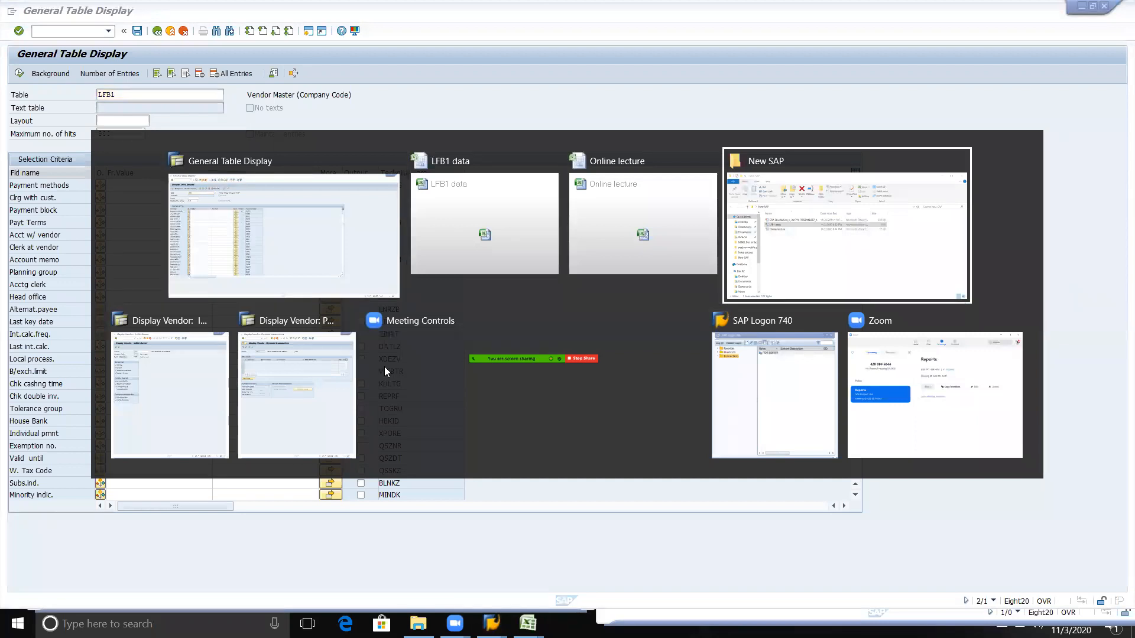
pyautogui.hotkey('alt', 'Tab')
pyautogui.hotkey('alt', 'Tab')
pyautogui.hotkey('alt', 'Tab')
pyautogui.hotkey('alt', 'Tab')
pyautogui.hotkey('alt', 'Tab')
pyautogui.hotkey('alt', 'Tab')
pyautogui.hotkey('alt', 'Tab')
pyautogui.hotkey('alt', 'Tab')
pyautogui.press('Left')
pyautogui.press('Left')
pyautogui.press('Up')
pyautogui.press('Up')
pyautogui.press('Down')
pyautogui.press('Down')
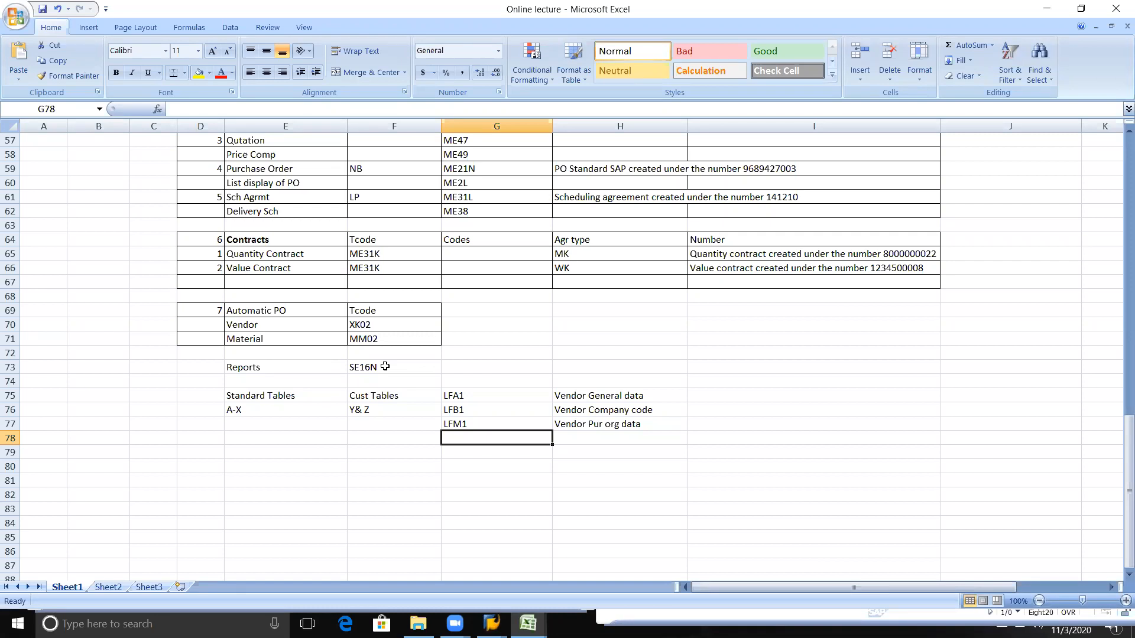
pyautogui.write('MARA')
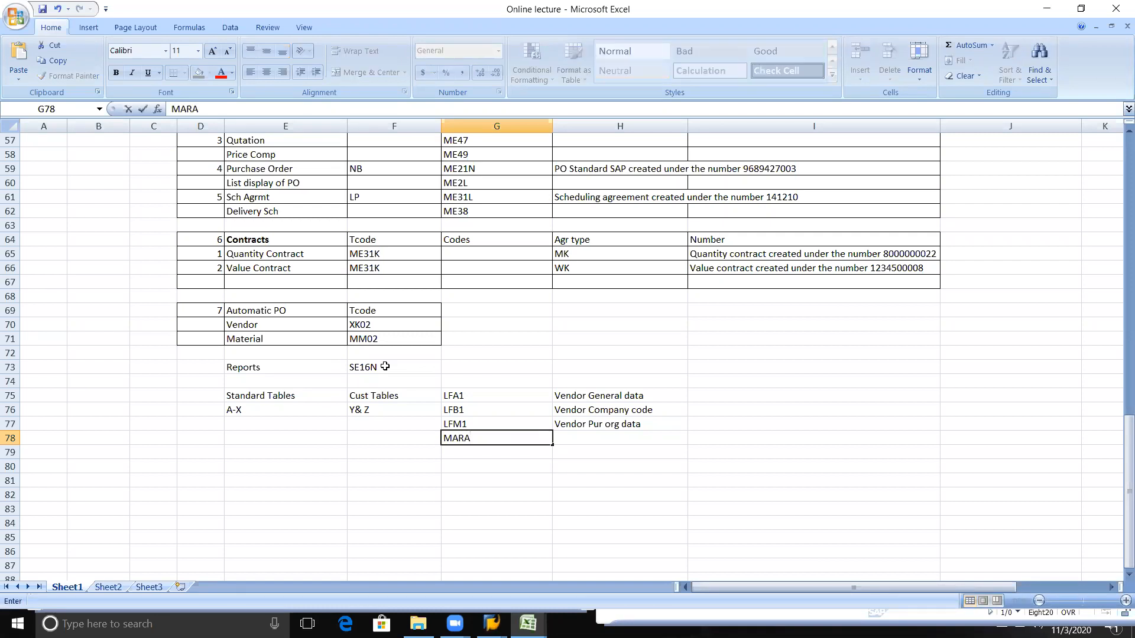
# Step: Enter "General data" as the description beside MARA and save the workbook
pyautogui.press('Tab')
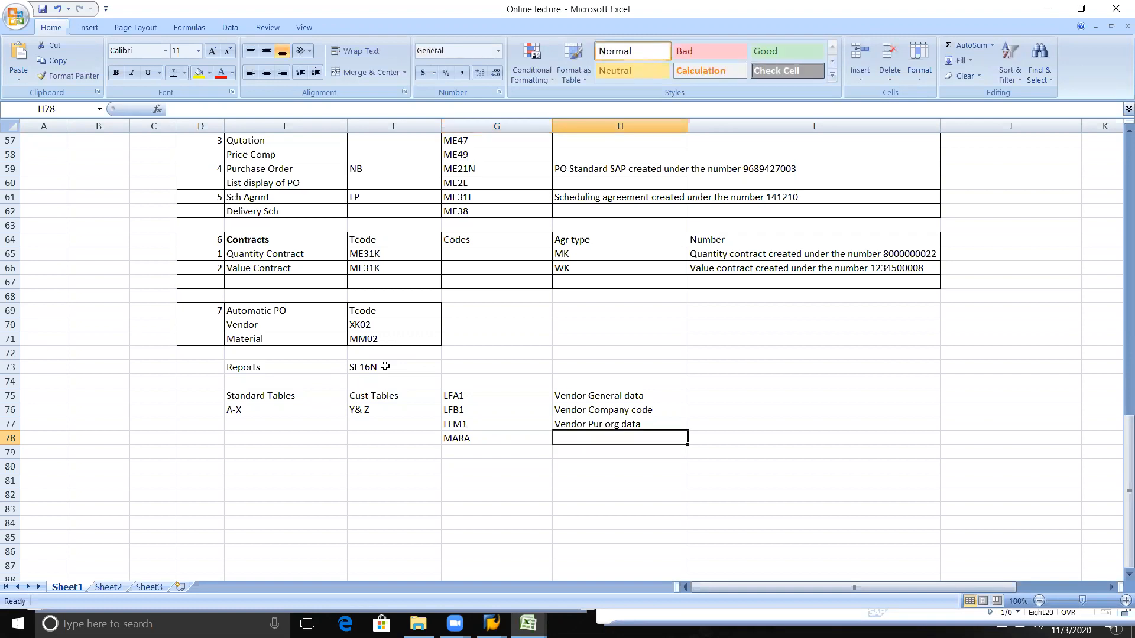
pyautogui.write('gen')
pyautogui.press('BackSpace')
pyautogui.press('BackSpace')
pyautogui.press('BackSpace')
pyautogui.write('General data')
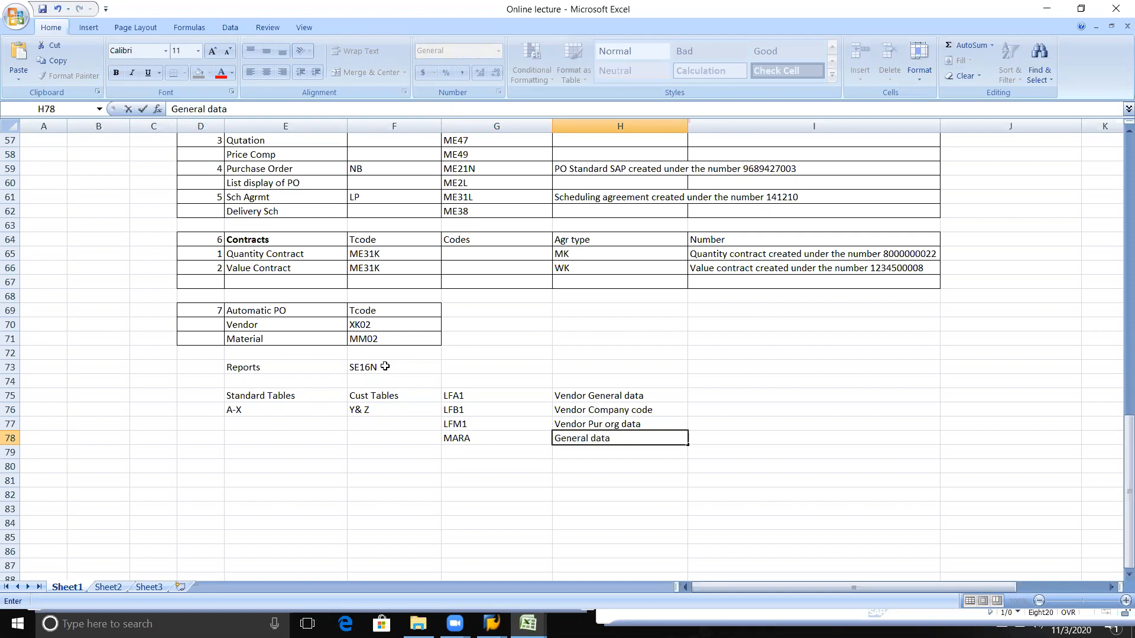
pyautogui.press('Left')
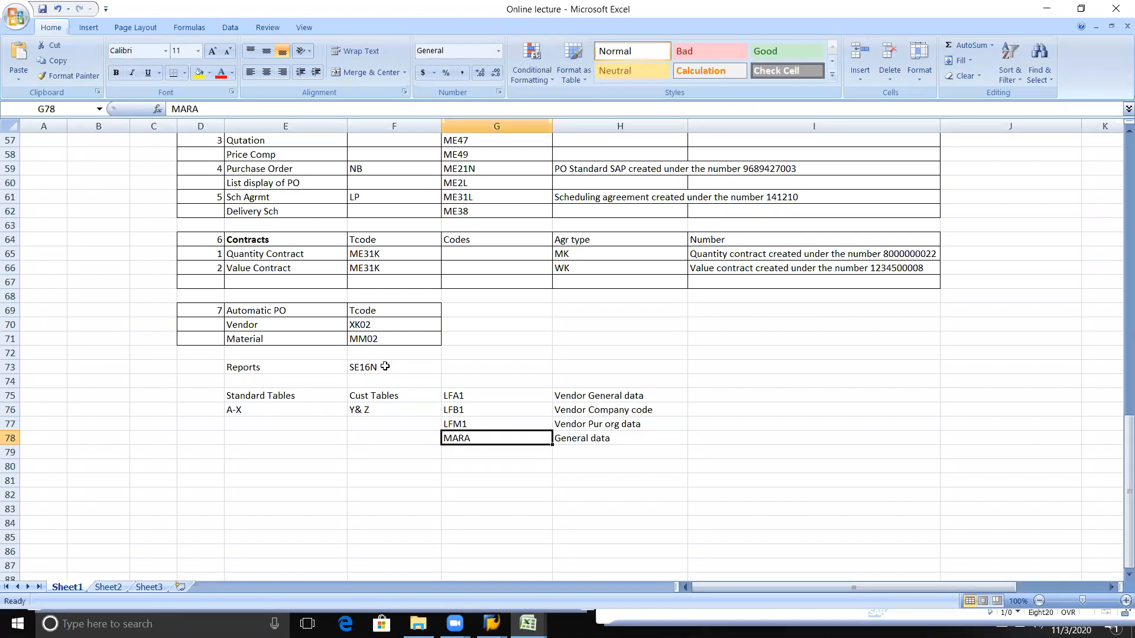
pyautogui.press('Left')
pyautogui.press('Left')
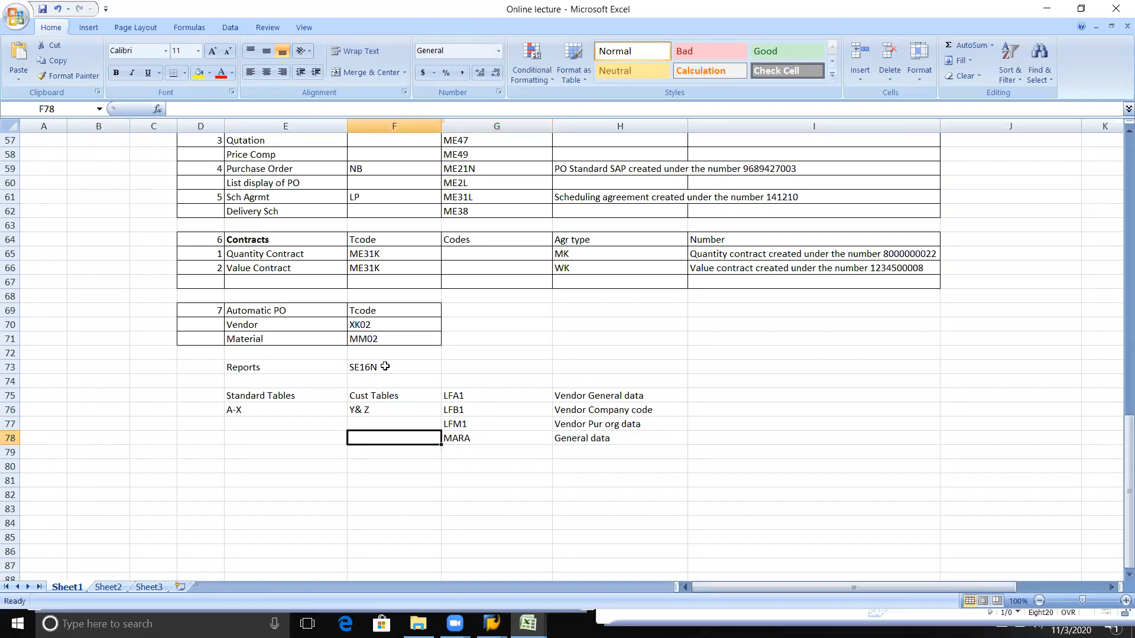
pyautogui.press('Down')
pyautogui.press('Right')
pyautogui.press('Up')
pyautogui.press('Right')
pyautogui.press('Down')
pyautogui.hotkey('ctrl', 's')
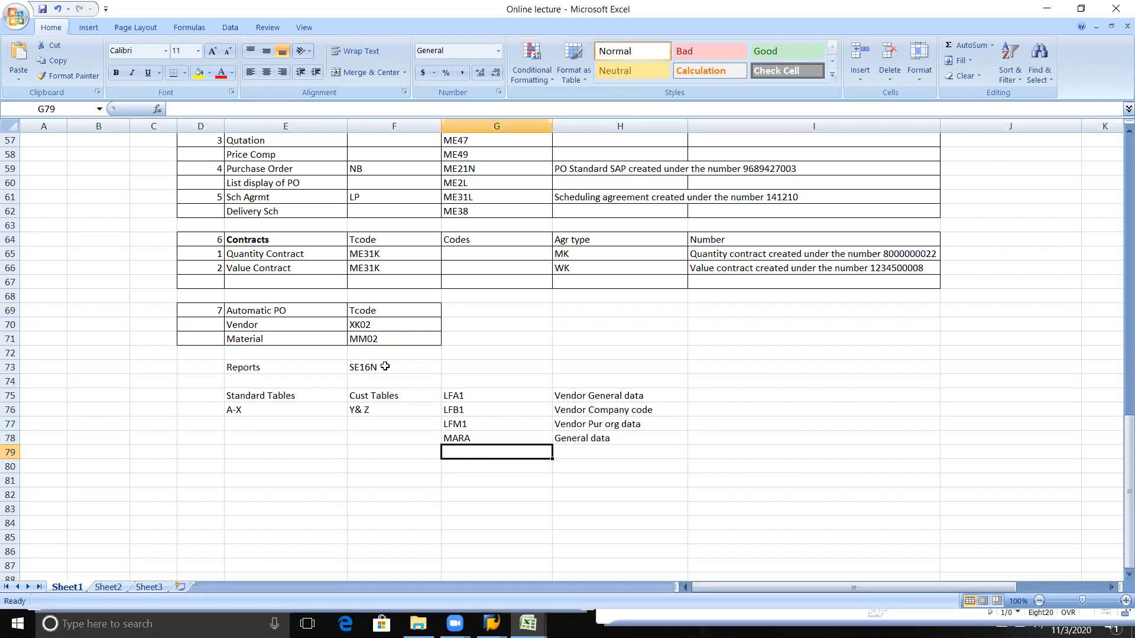
# Step: Select the three vendor table descriptions from Vendor General data through Vendor Pur org data
pyautogui.press('Right')
pyautogui.press('Up')
pyautogui.press('Up')
pyautogui.hotkey('shift', 'Up')
pyautogui.hotkey('shift', 'Up')
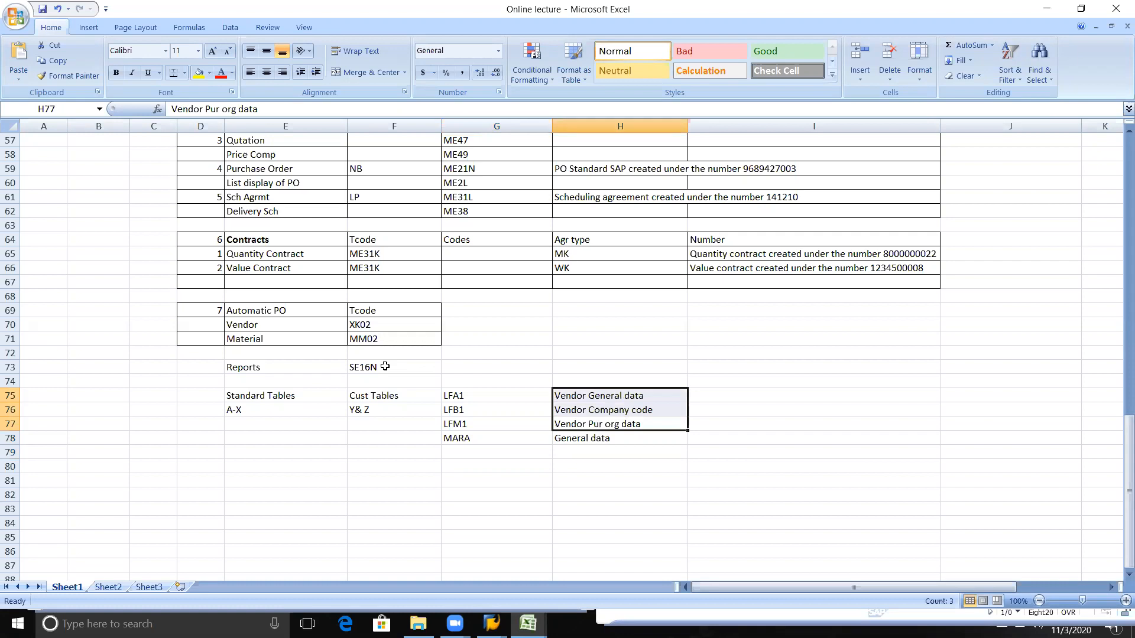
# Step: Switch to the Display Vendor initial screen in SAP and enable Payment transactions under General data
pyautogui.hotkey('alt', 'Tab')
pyautogui.hotkey('alt', 'Tab')
pyautogui.hotkey('alt', 'Tab')
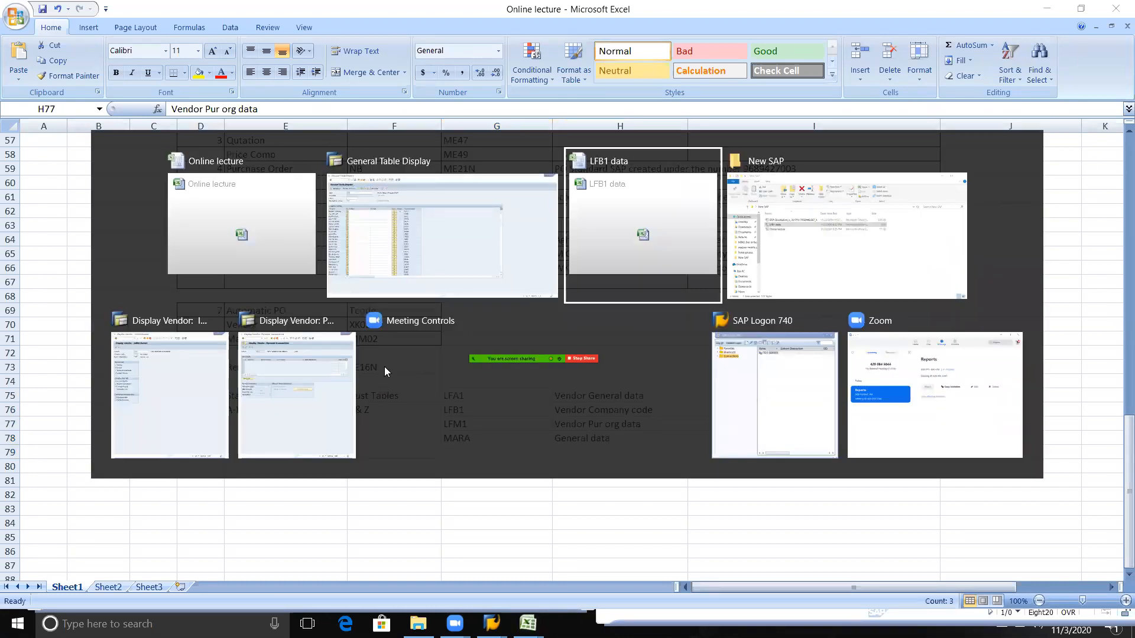
pyautogui.hotkey('alt', 'Tab')
pyautogui.press('Down')
pyautogui.press('Left')
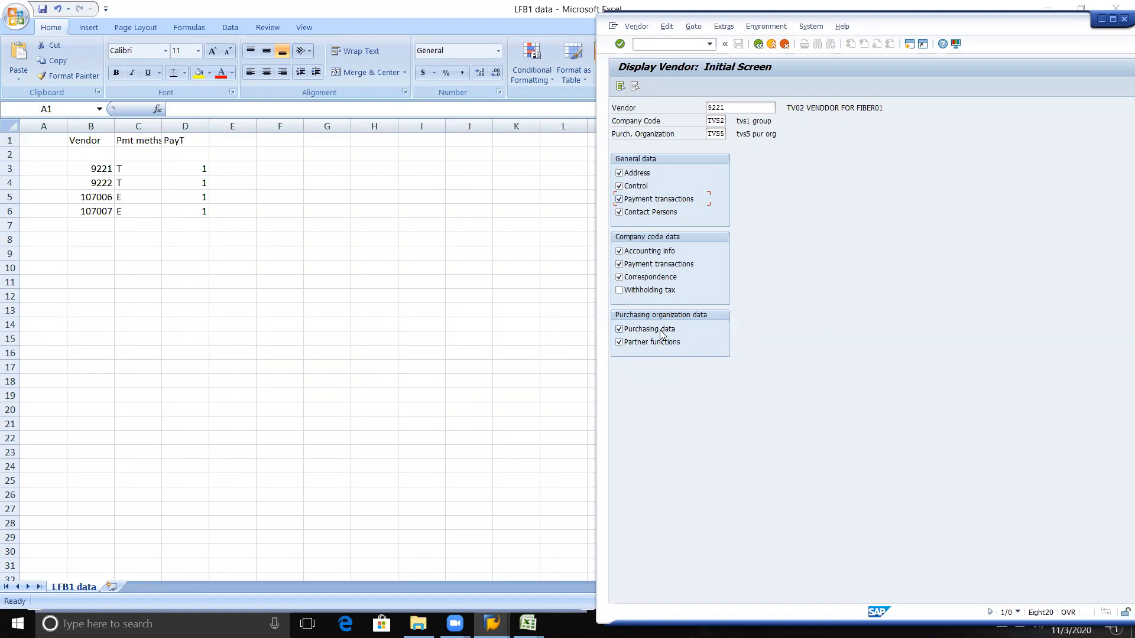
pyautogui.hotkey('alt', 'Tab')
pyautogui.click(642, 198)
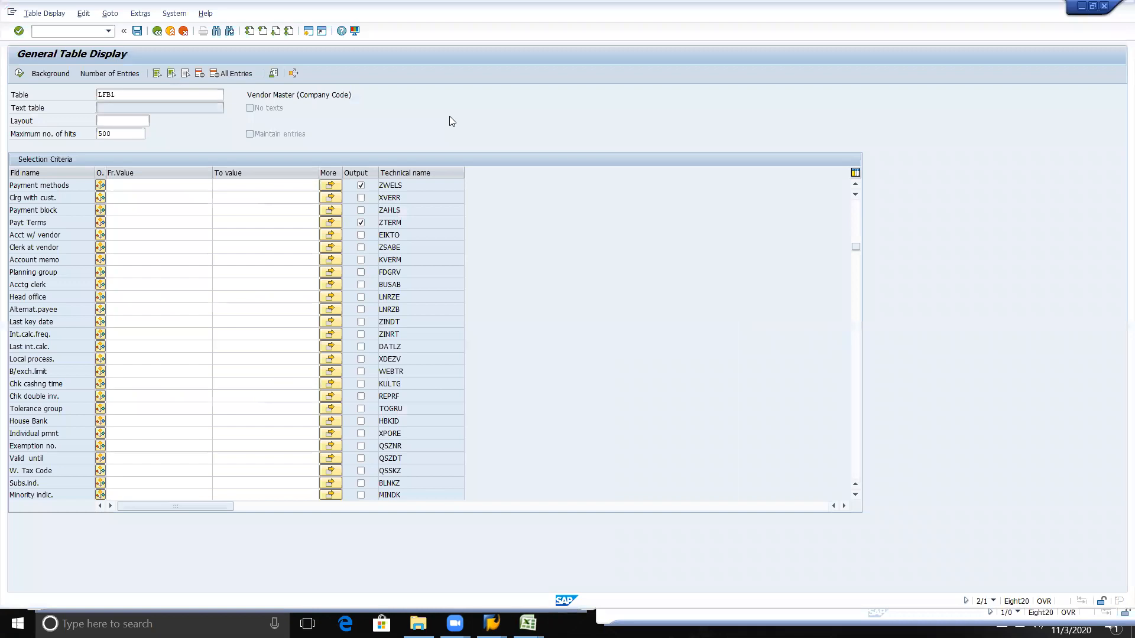
# Step: Return to General Table Display, load table LFBK and go to its Vendor selection field
pyautogui.press('Delete')
pyautogui.press('Delete')
pyautogui.press('Delete')
pyautogui.press('Delete')
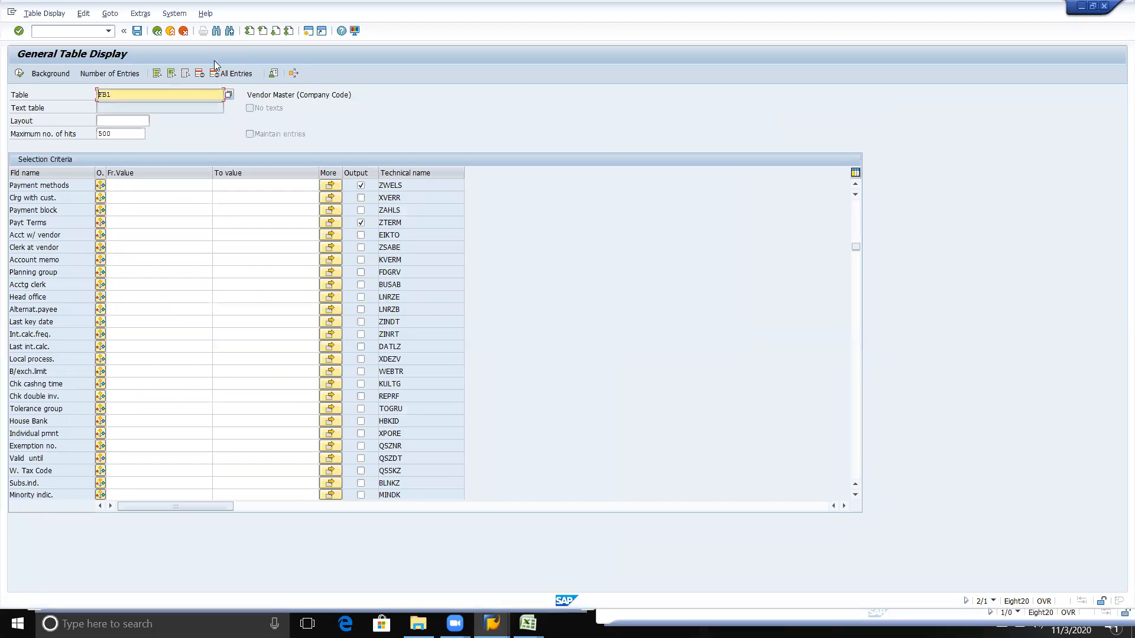
pyautogui.write('lf')
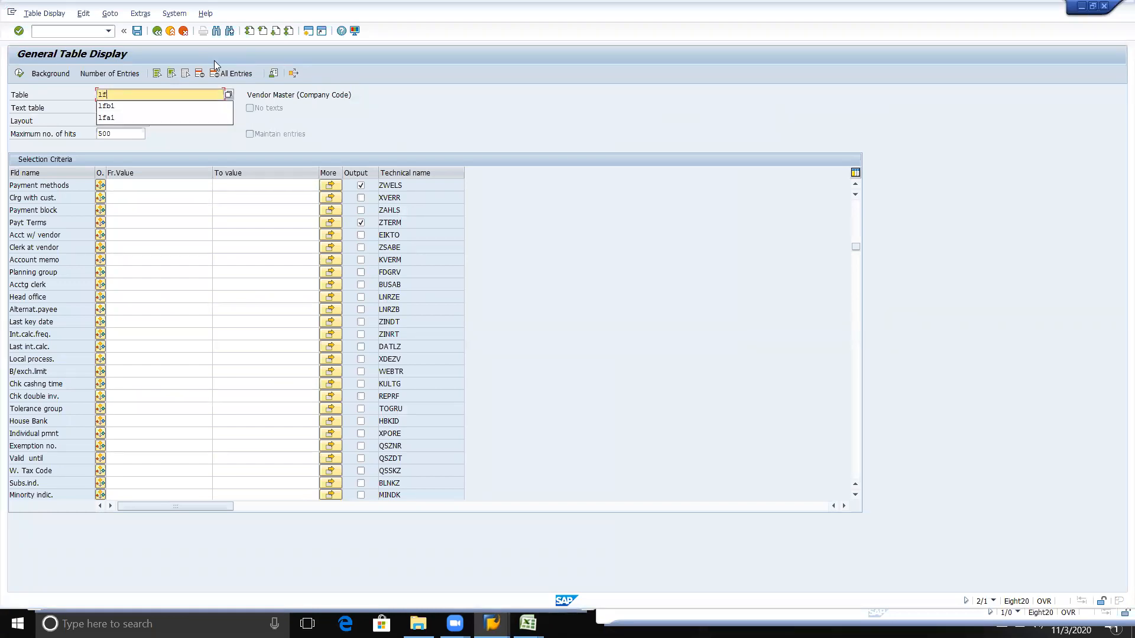
pyautogui.write('bk')
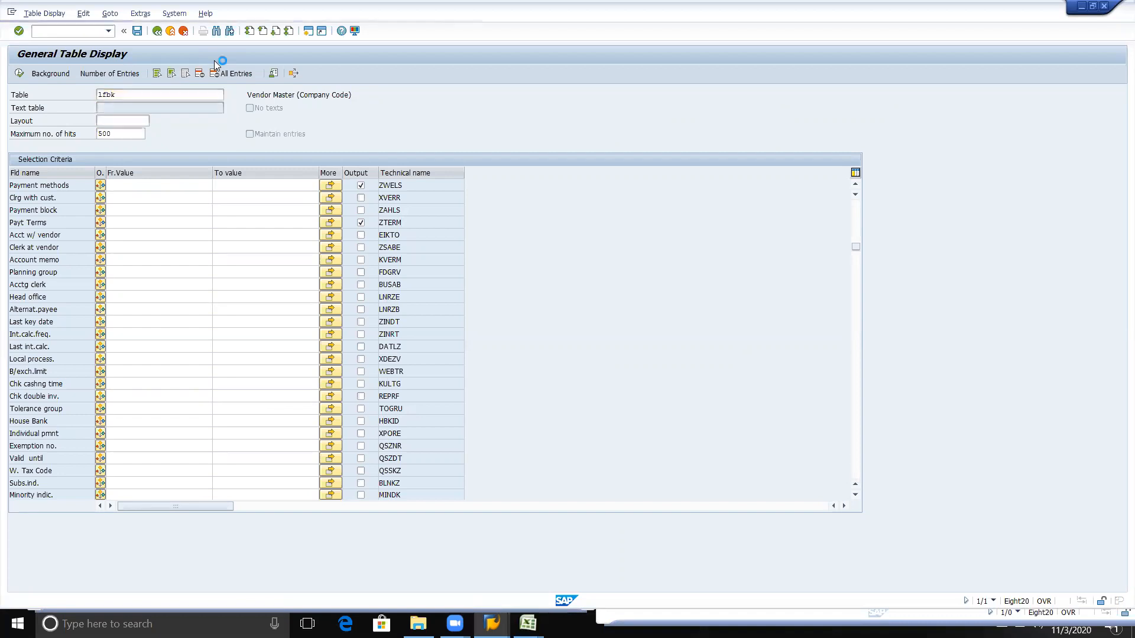
pyautogui.press('Return')
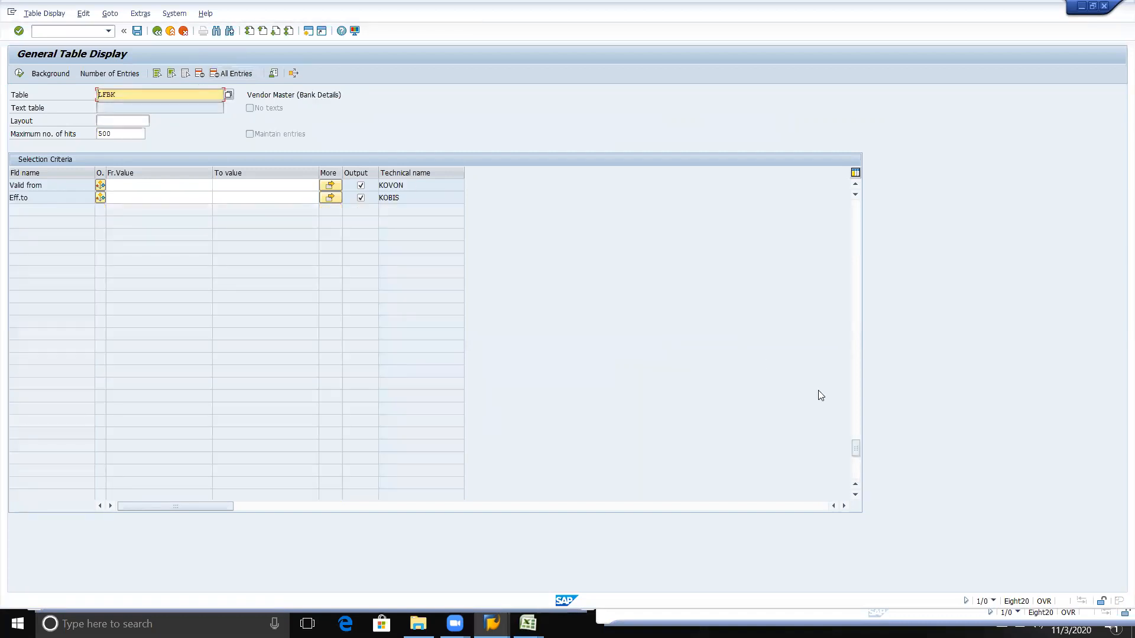
pyautogui.moveTo(857, 454); pyautogui.dragTo(875, 197)
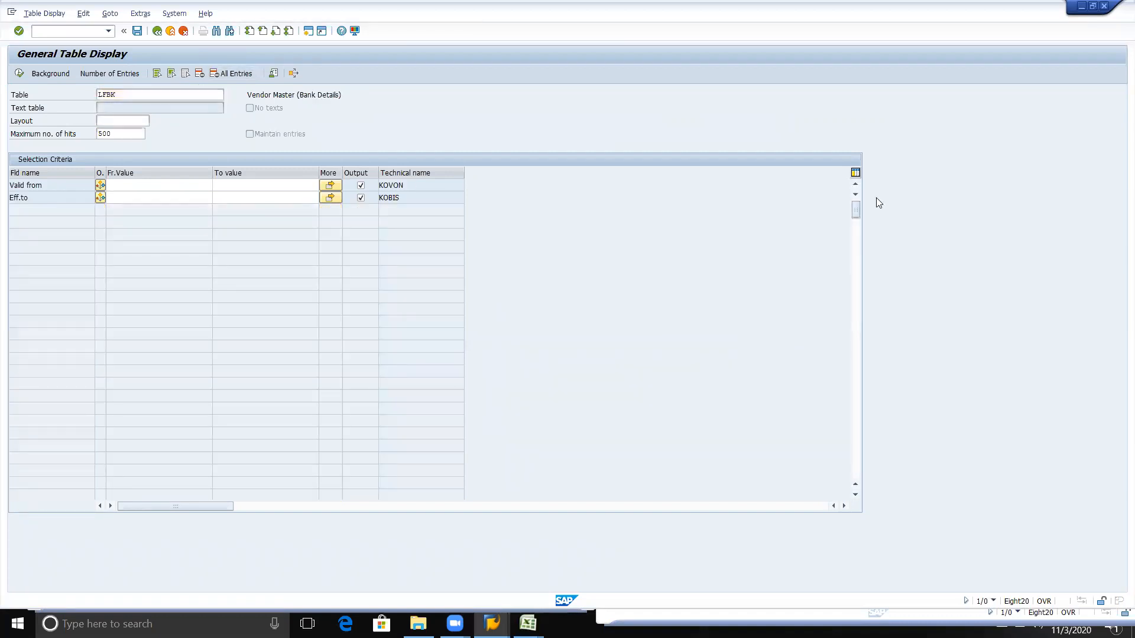
pyautogui.click(145, 200)
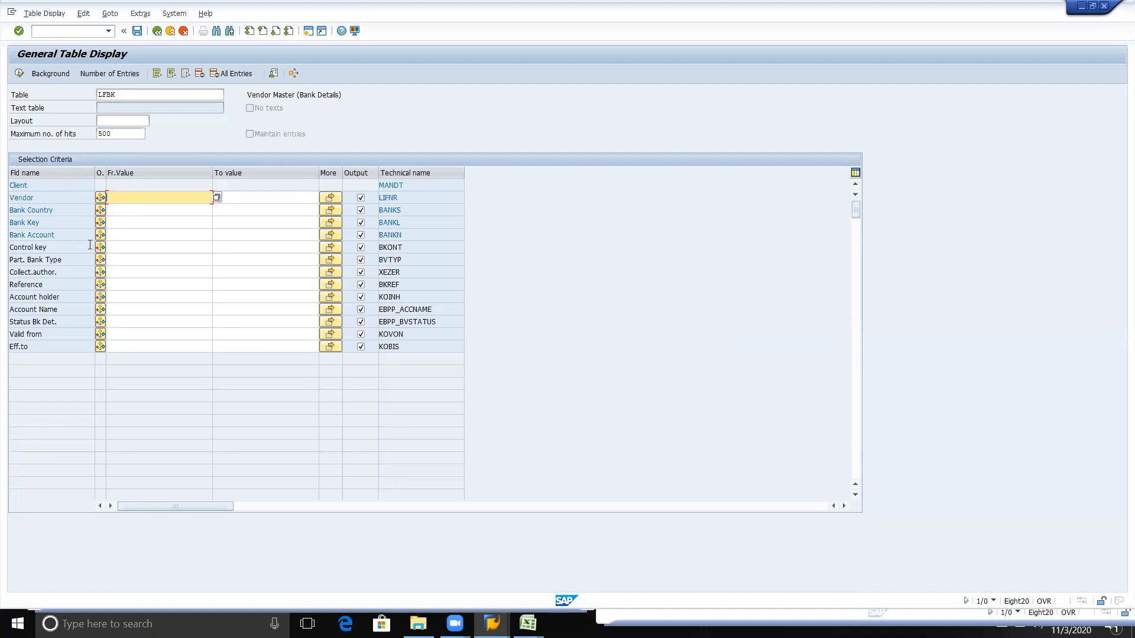
# Step: Replace the table name with BNKA and load the bank master table's selection fields
pyautogui.click(149, 93)
pyautogui.press('BackSpace')
pyautogui.press('BackSpace')
pyautogui.press('BackSpace')
pyautogui.press('BackSpace')
pyautogui.write('bnka')
pyautogui.press('Return')
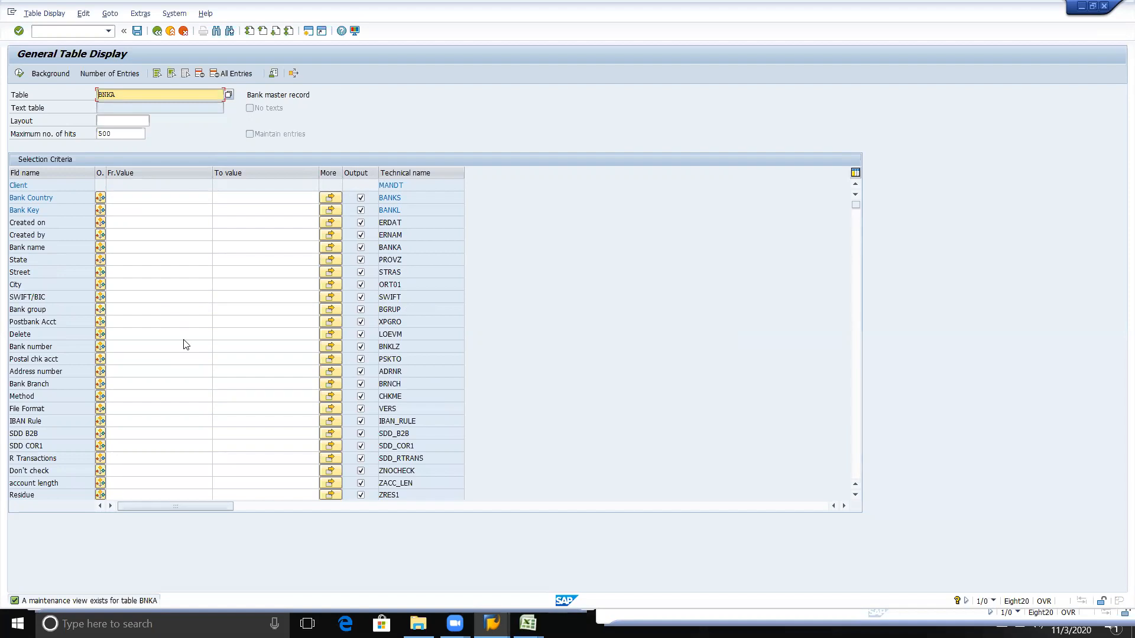
pyautogui.hotkey('alt', 'Tab')
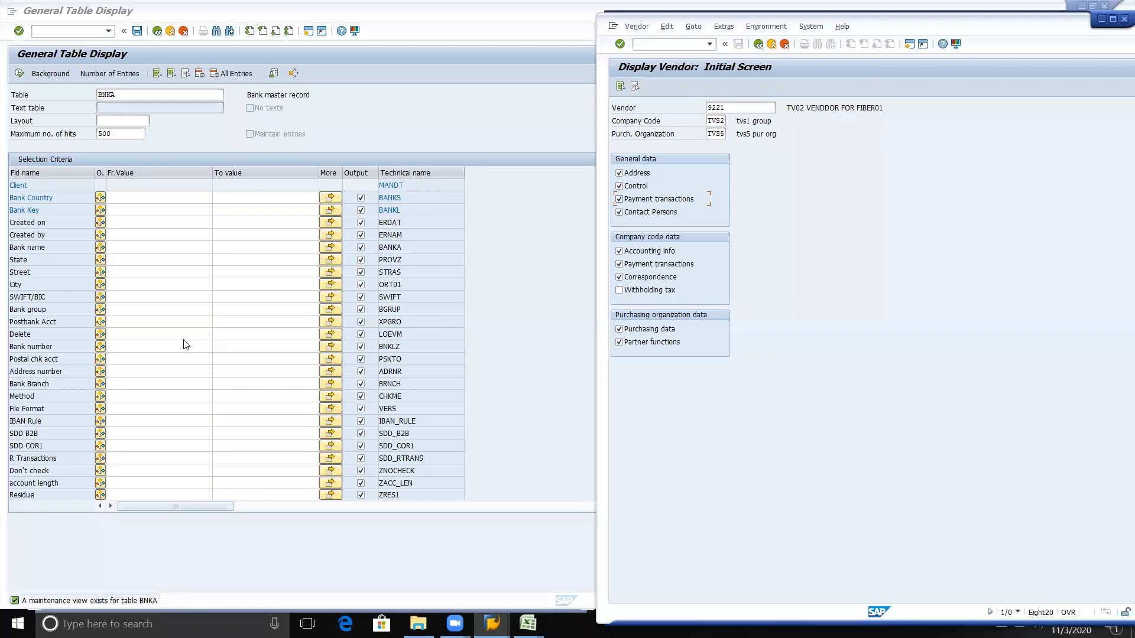
pyautogui.hotkey('alt', 'Tab')
pyautogui.hotkey('alt', 'Tab')
pyautogui.hotkey('alt', 'Tab')
pyautogui.hotkey('alt', 'Tab')
pyautogui.hotkey('alt', 'shift', 'Tab')
pyautogui.hotkey('alt', 'shift', 'Tab')
pyautogui.hotkey('alt', 'shift', 'Tab')
pyautogui.hotkey('alt', 'shift', 'Tab')
pyautogui.hotkey('alt', 'Tab')
pyautogui.hotkey('alt', 'Tab')
pyautogui.hotkey('alt', 'Tab')
pyautogui.hotkey('alt', 'Tab')
pyautogui.hotkey('alt', 'shift', 'Tab')
pyautogui.hotkey('alt', 'shift', 'Tab')
pyautogui.hotkey('alt', 'shift', 'Tab')
pyautogui.hotkey('alt', 'Down')
pyautogui.hotkey('alt', 'Up')
pyautogui.hotkey('alt', 'Right')
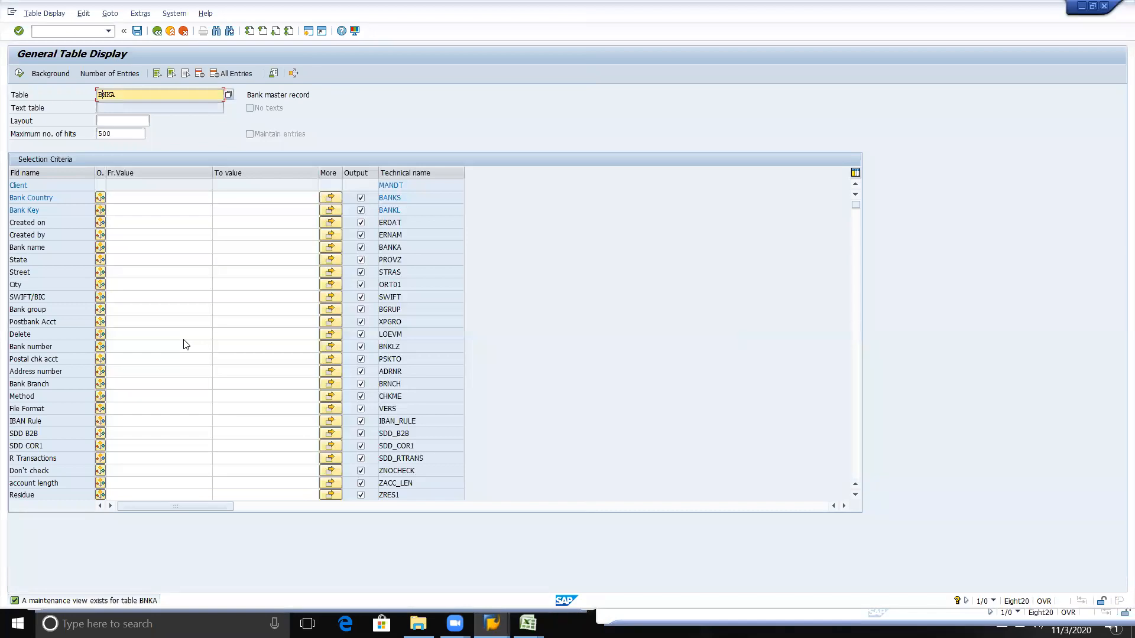
# Step: Switch to the Online lecture workbook in Excel and enter CC123 in cell G81, below the table list
pyautogui.hotkey('alt', 'Tab')
pyautogui.hotkey('alt', 'Tab')
pyautogui.hotkey('alt', 'Tab')
pyautogui.hotkey('alt', 'Tab')
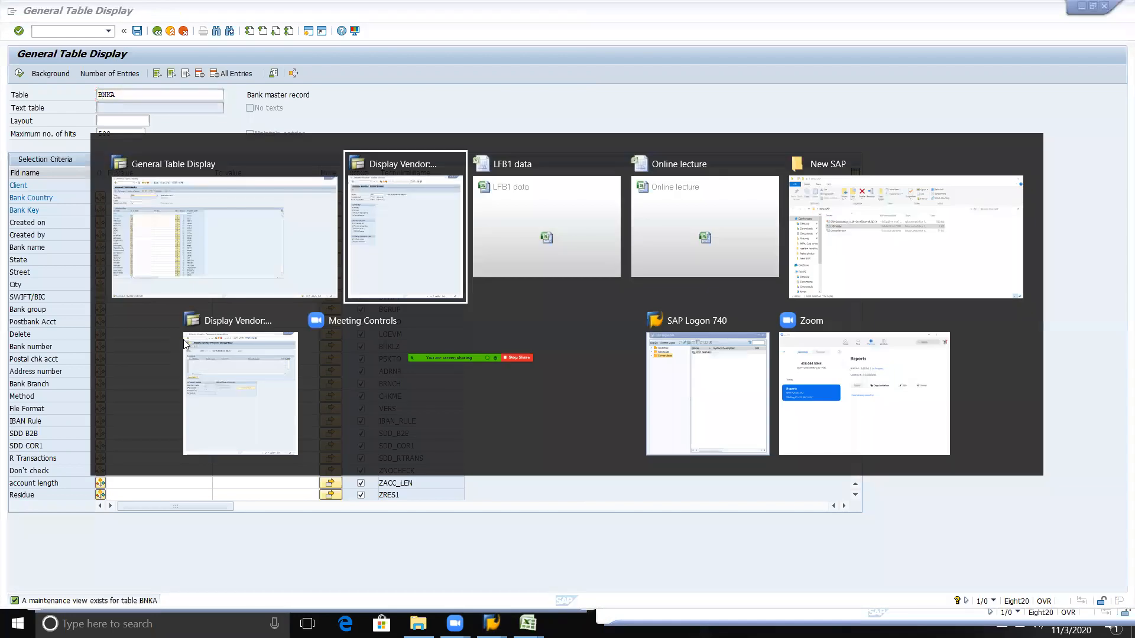
pyautogui.hotkey('alt', 'shift', 'Tab')
pyautogui.hotkey('alt', 'shift', 'Tab')
pyautogui.press('Down')
pyautogui.press('Down')
pyautogui.press('Left')
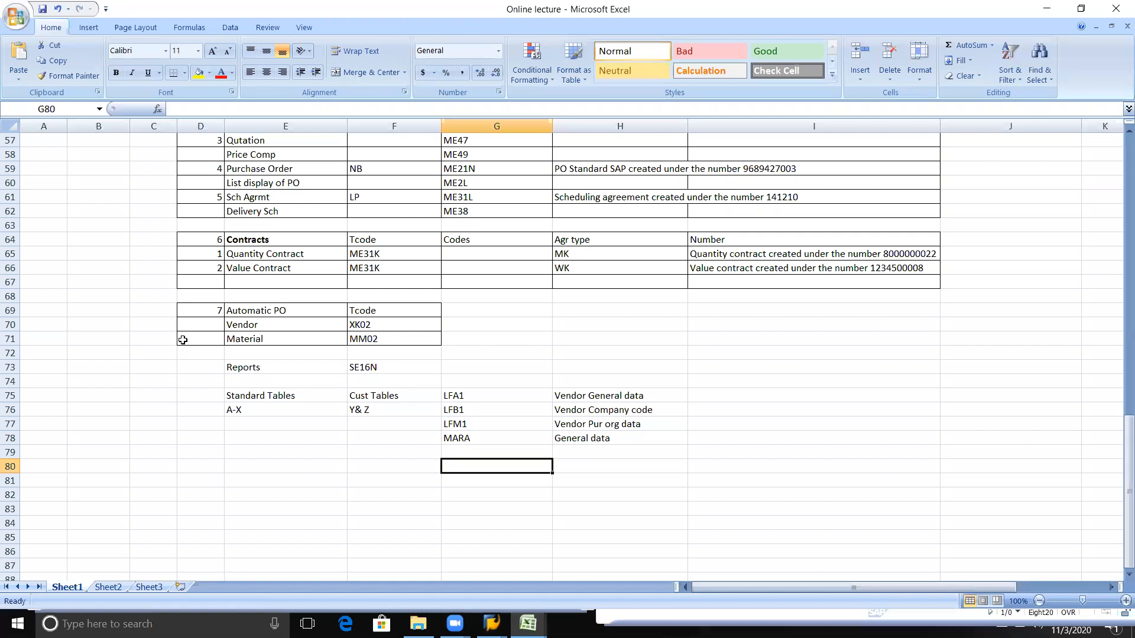
pyautogui.press('Down')
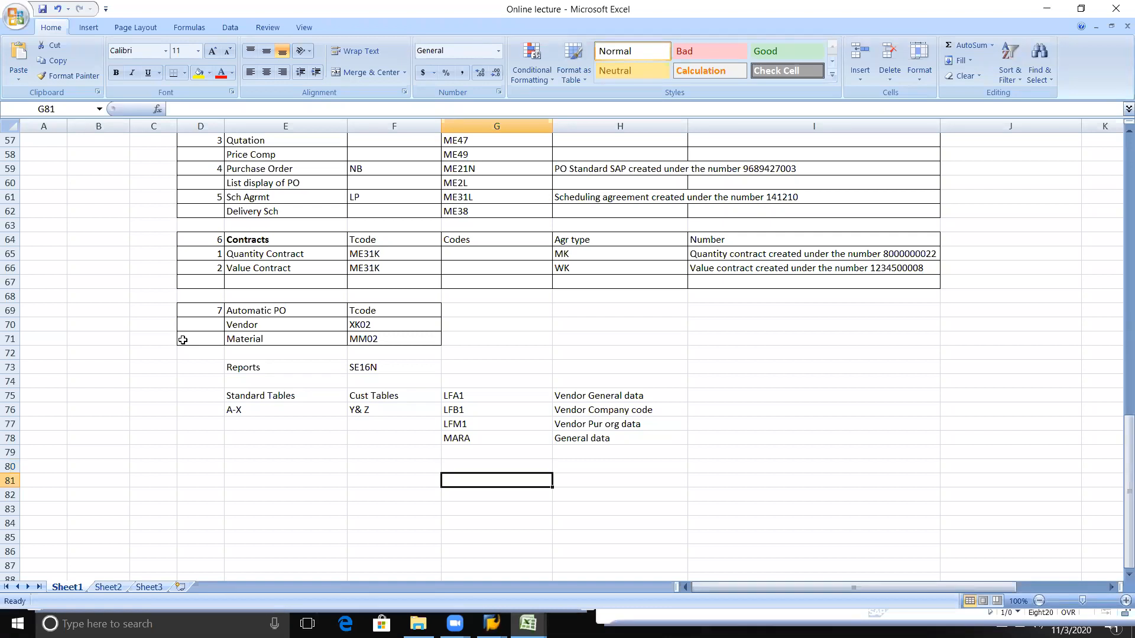
pyautogui.write('CC123')
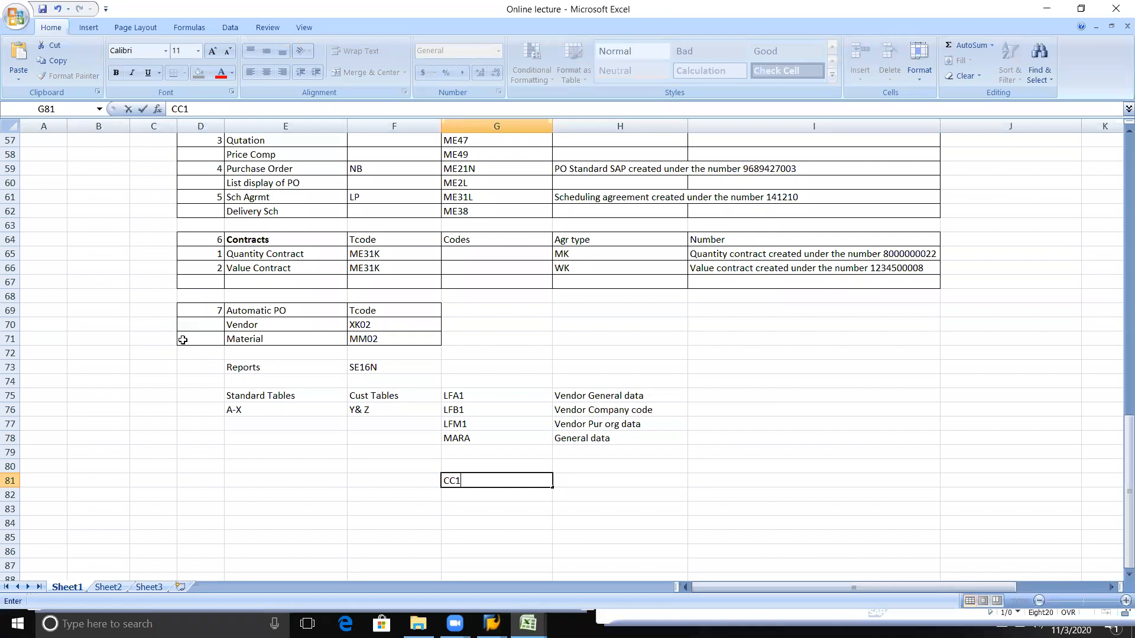
pyautogui.press('Return')
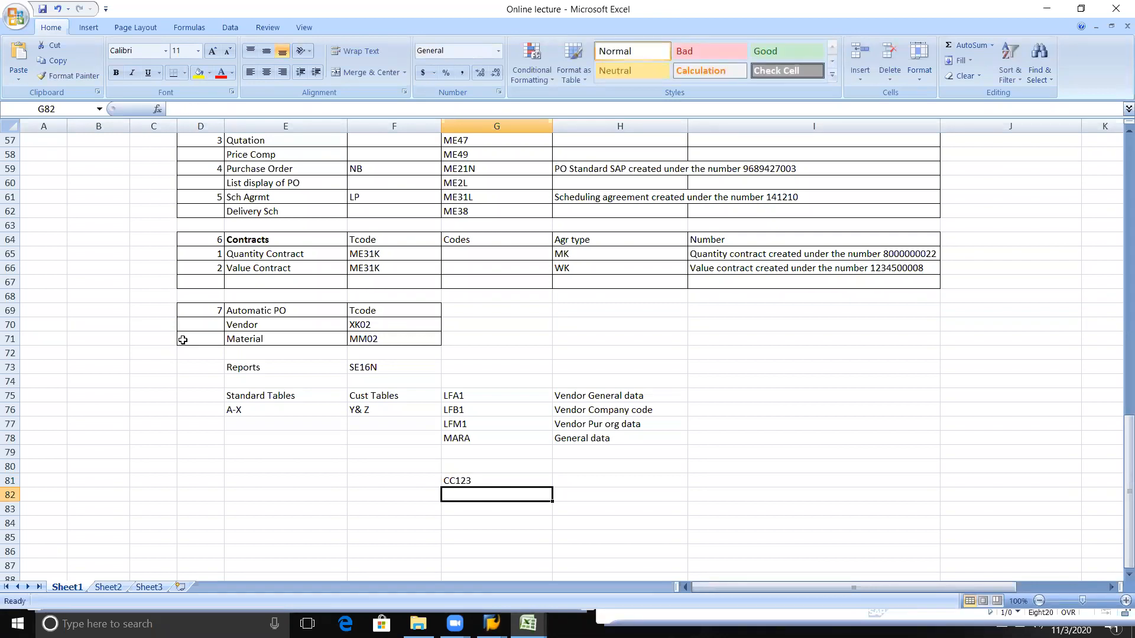
pyautogui.press('Right')
pyautogui.press('Right')
pyautogui.press('Down')
pyautogui.press('Right')
pyautogui.press('Down')
pyautogui.press('Down')
pyautogui.press('Down')
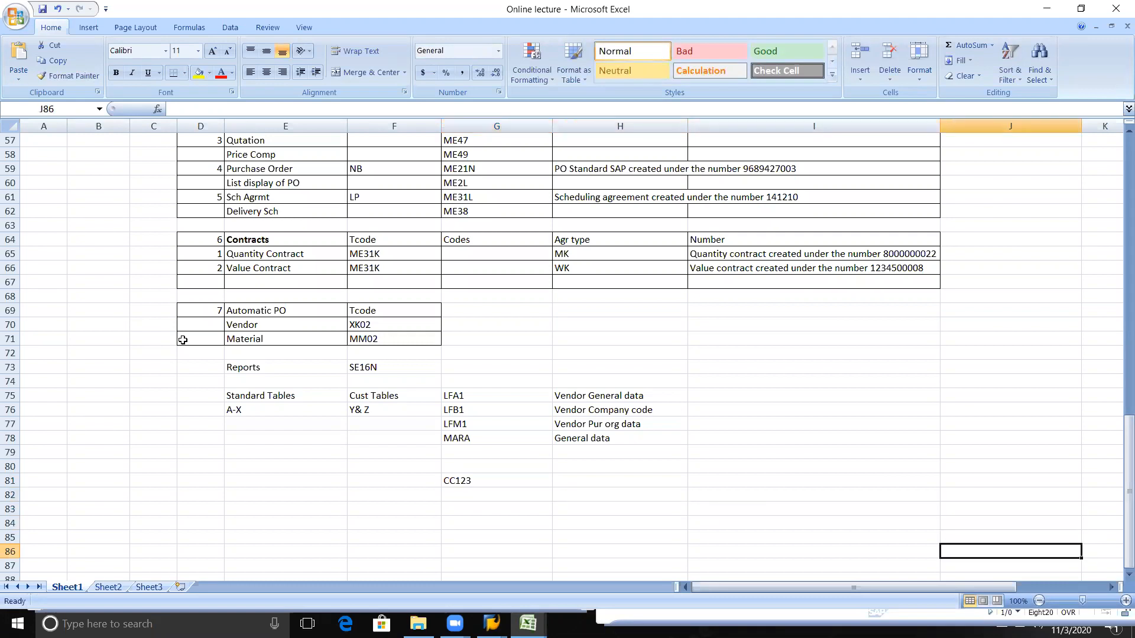
pyautogui.press('Home')
pyautogui.hotkey('ctrl', 'Home')
pyautogui.press('Down')
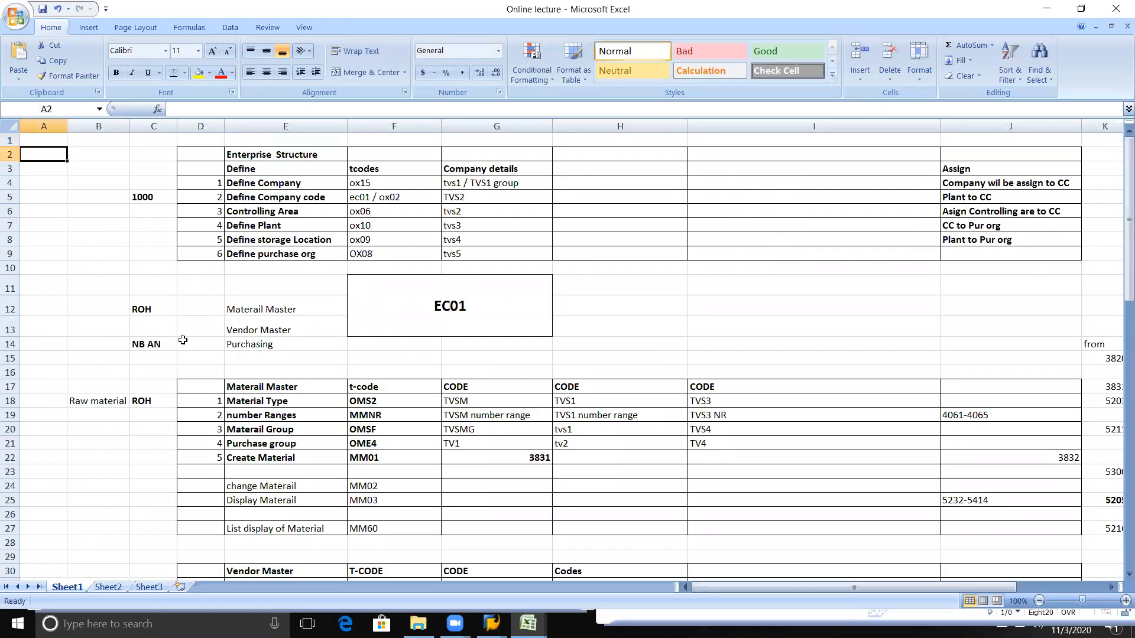
pyautogui.scroll(-20, 407, 378)
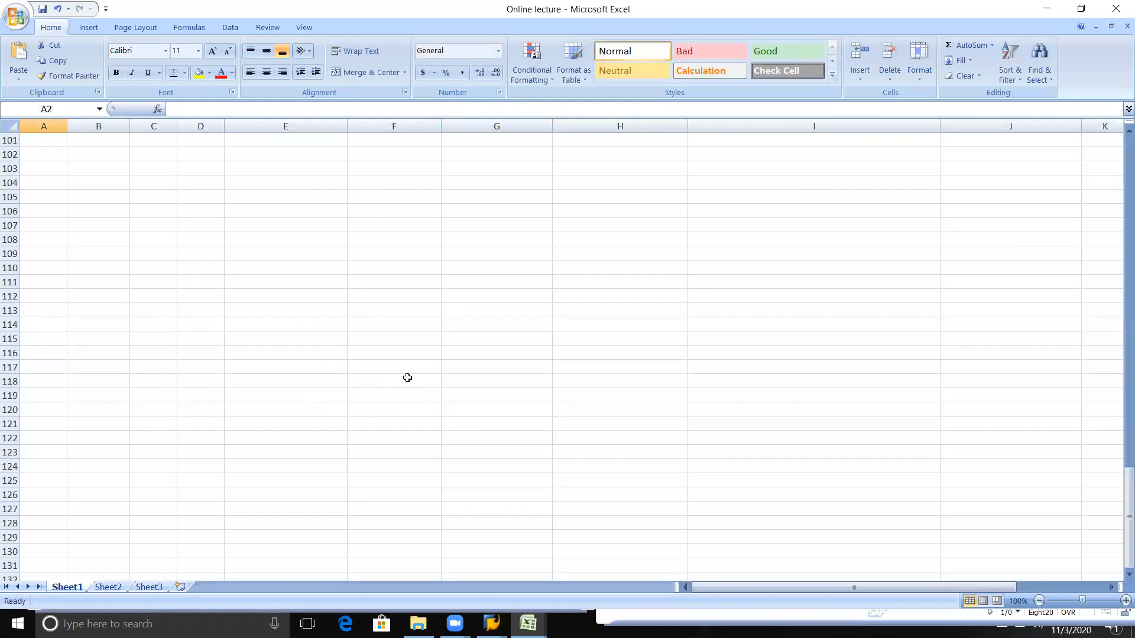
pyautogui.scroll(6, 408, 378)
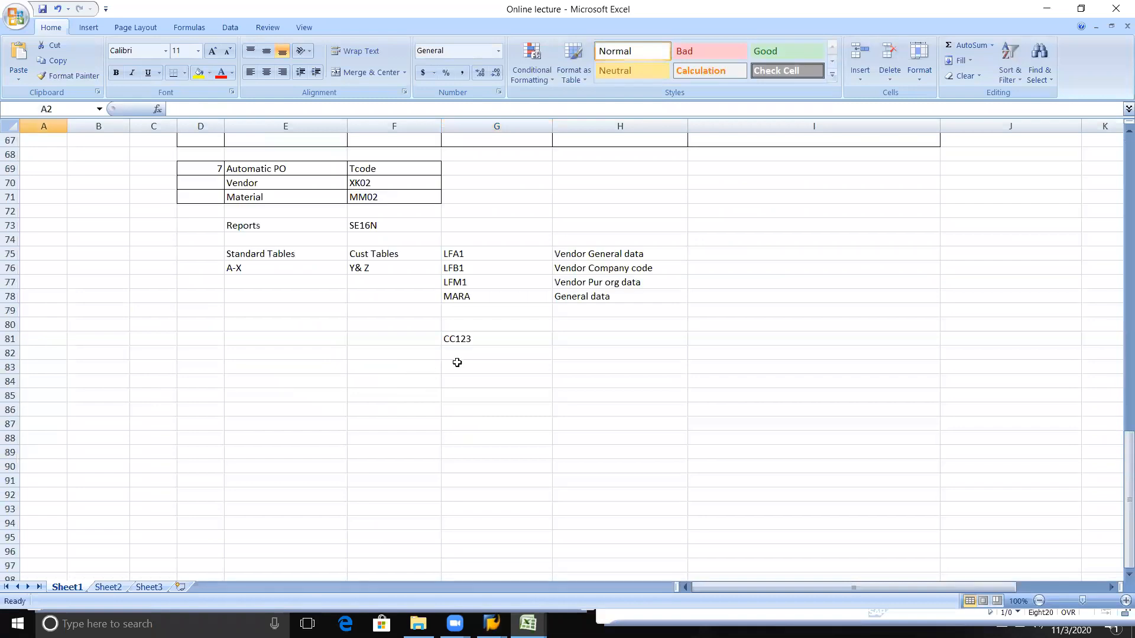
# Step: Enter "All vendor General details" in cell H82, diagonally below the CC123 entry
pyautogui.click(484, 338)
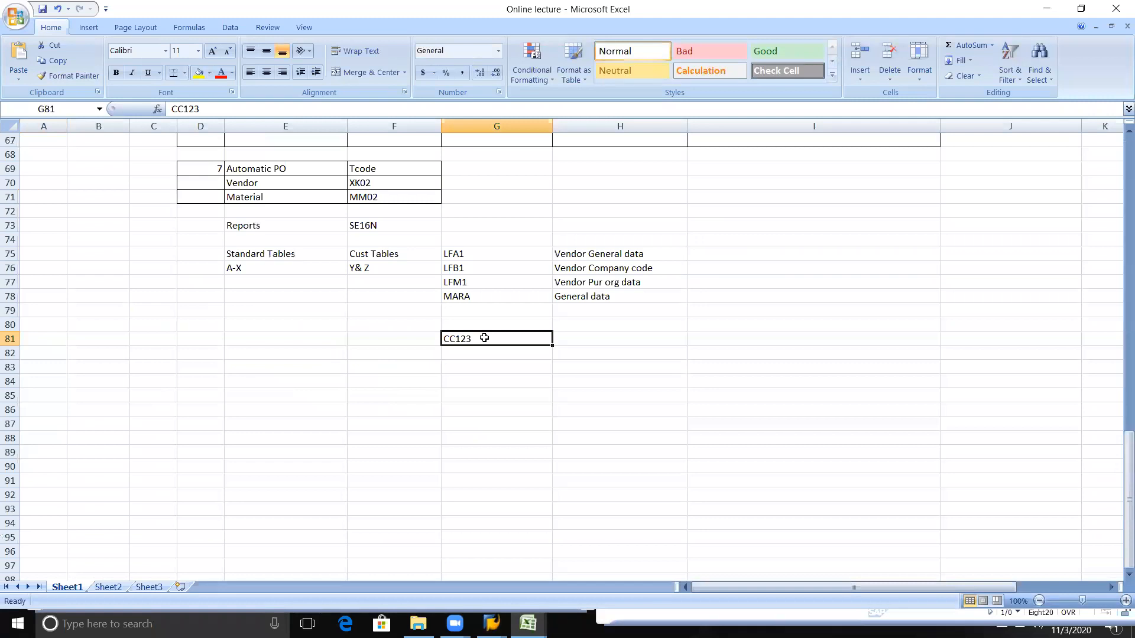
pyautogui.press('Down')
pyautogui.press('Right')
pyautogui.write('All vendor')
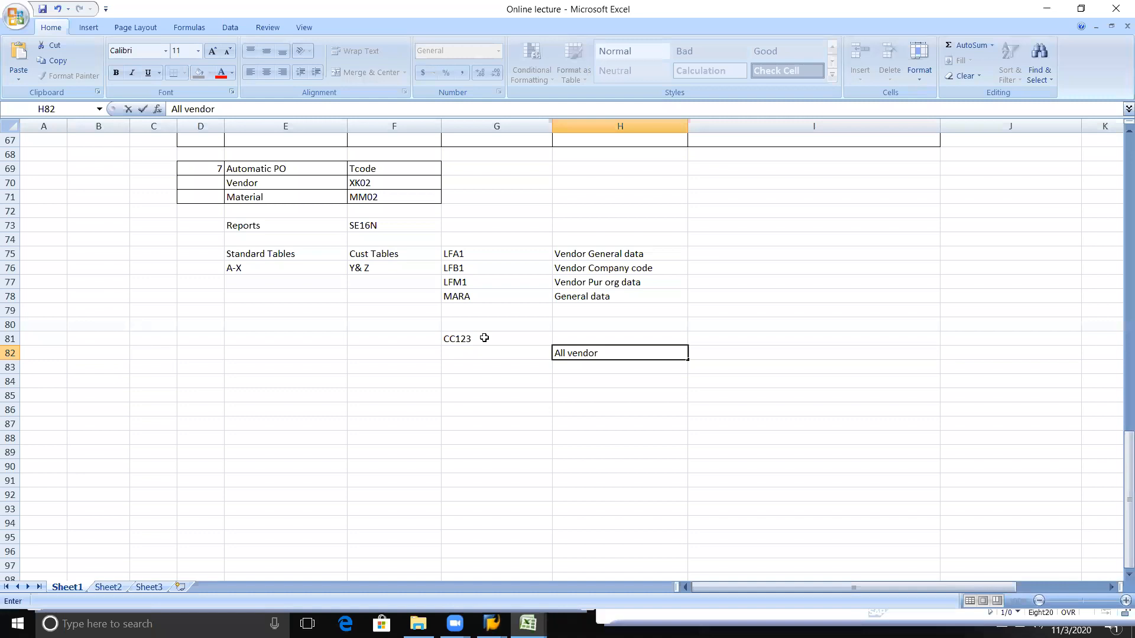
pyautogui.write(' General details')
pyautogui.press('Return')
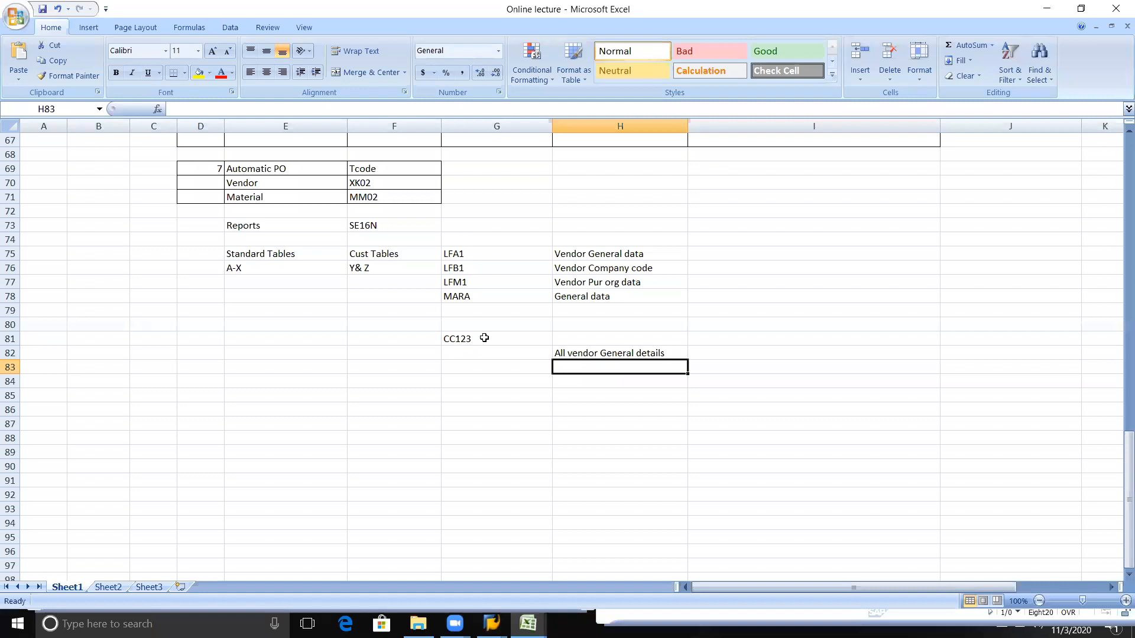
# Step: Enter "Pay Team & Pay M" in cell H83 under the vendor general details line
pyautogui.write('Pay Team')
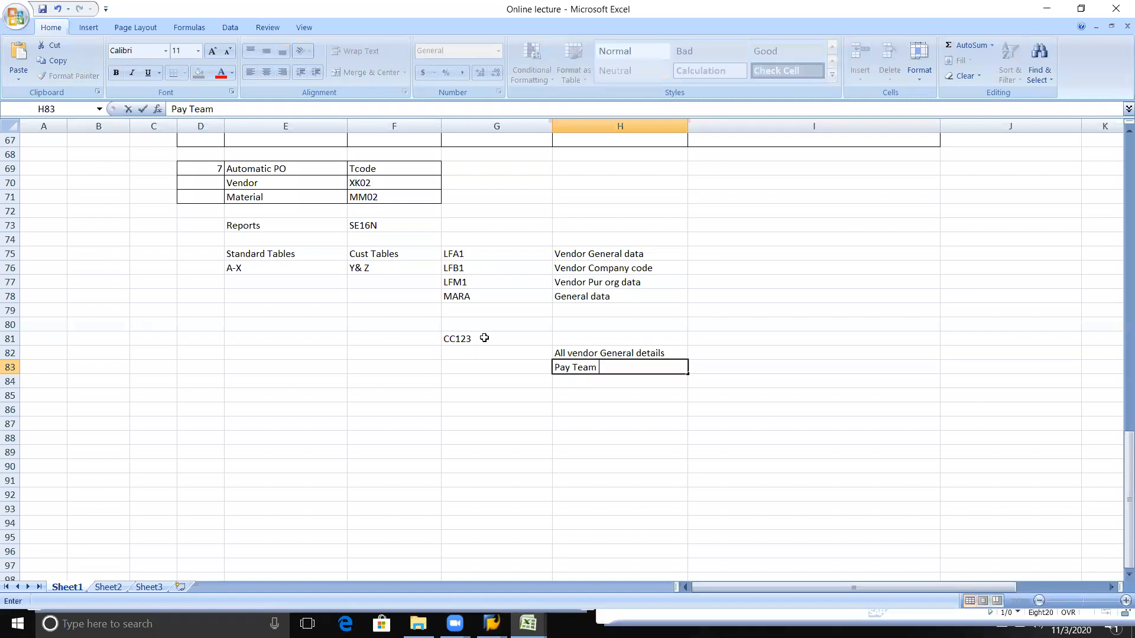
pyautogui.write(' & Pay M')
pyautogui.press('Return')
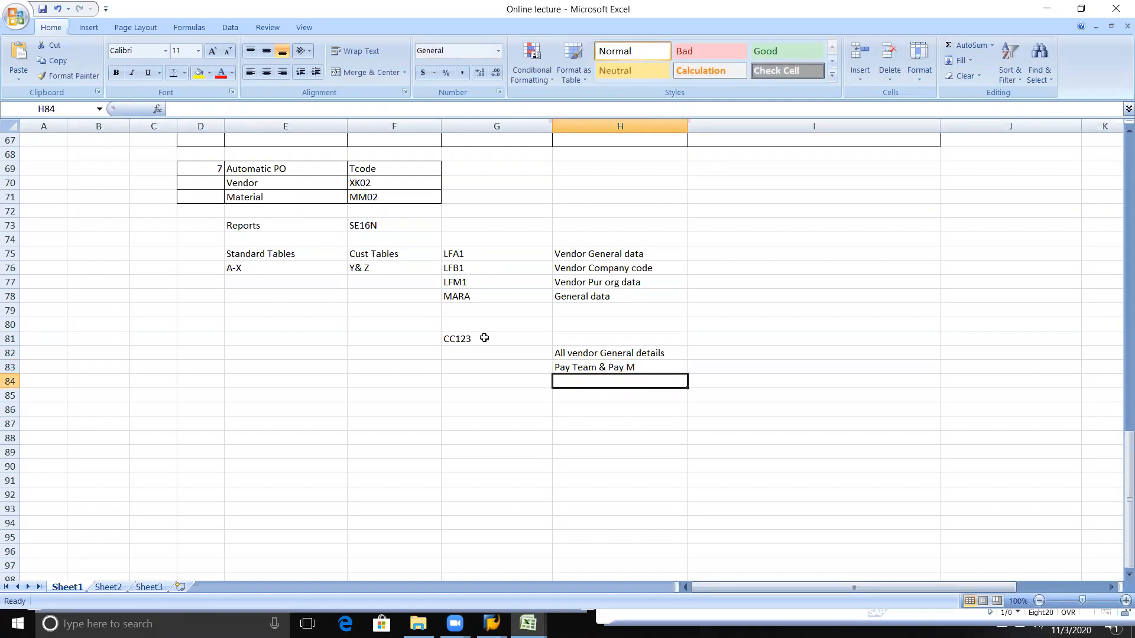
# Step: Enter "for which pur org" in cell H84 under the Pay Team & Pay M line
pyautogui.write('Pur org')
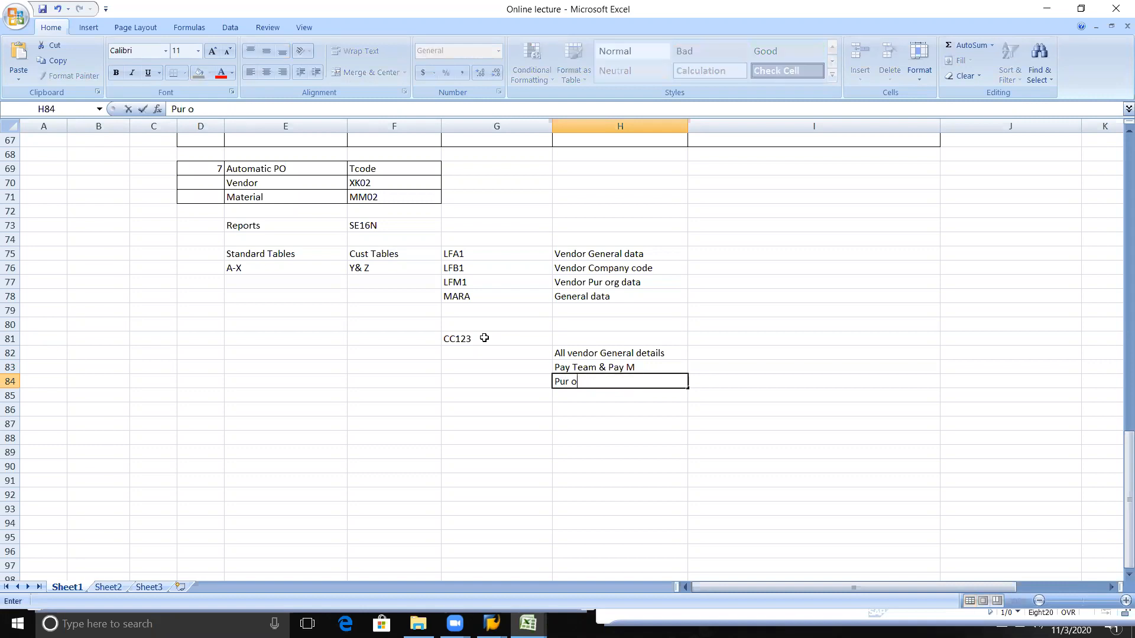
pyautogui.press('BackSpace')
pyautogui.press('BackSpace')
pyautogui.press('BackSpace')
pyautogui.press('BackSpace')
pyautogui.press('BackSpace')
pyautogui.press('BackSpace')
pyautogui.press('BackSpace')
pyautogui.write('for which pur org')
pyautogui.press('Return')
pyautogui.press('Up')
pyautogui.press('Up')
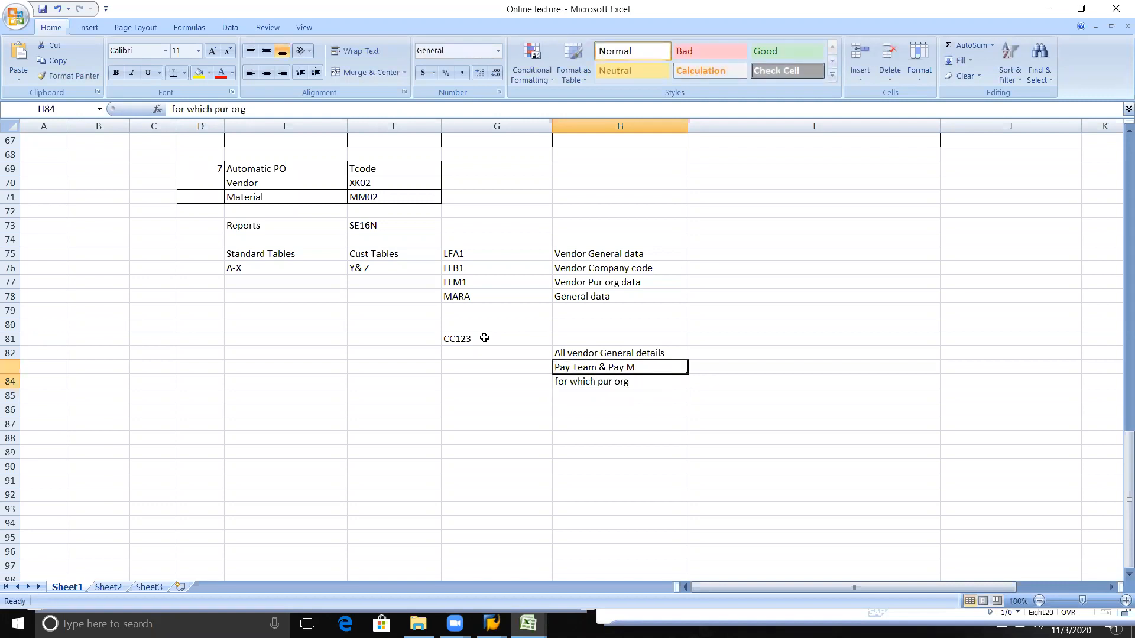
# Step: Switch to the LFB1 data workbook and enter "vendor ID" in cell A7, below the vendor rows
pyautogui.hotkey('alt', 'Tab')
pyautogui.press('Tab')
pyautogui.press('Tab')
pyautogui.press('Tab')
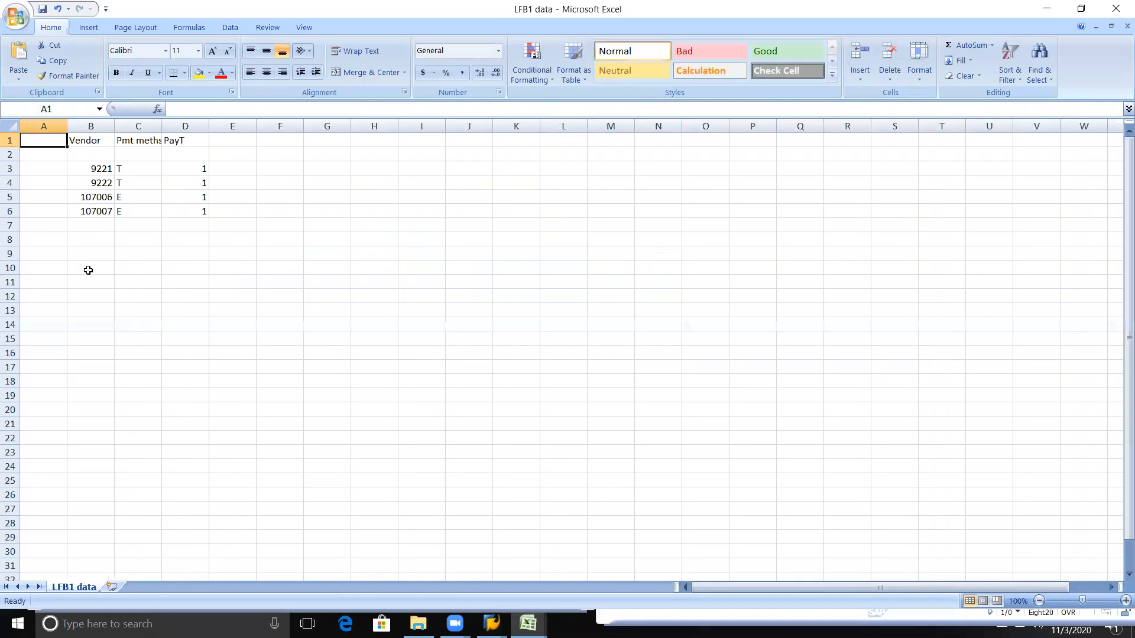
pyautogui.click(48, 229)
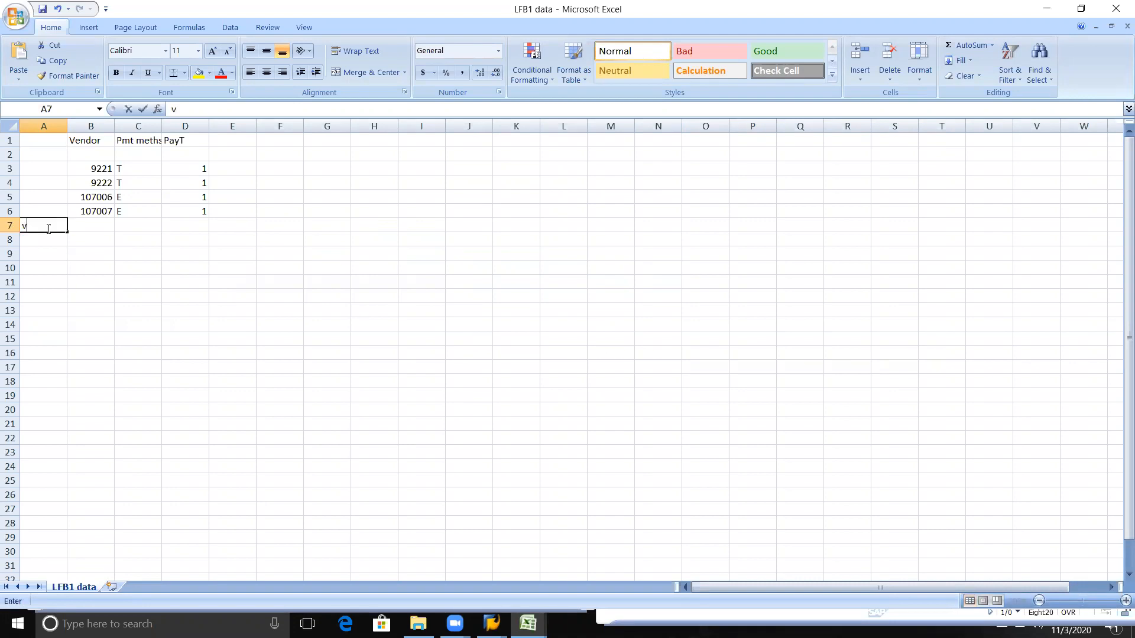
pyautogui.write('vneod r')
pyautogui.press('BackSpace')
pyautogui.press('BackSpace')
pyautogui.press('BackSpace')
pyautogui.press('BackSpace')
pyautogui.press('BackSpace')
pyautogui.press('BackSpace')
pyautogui.press('BackSpace')
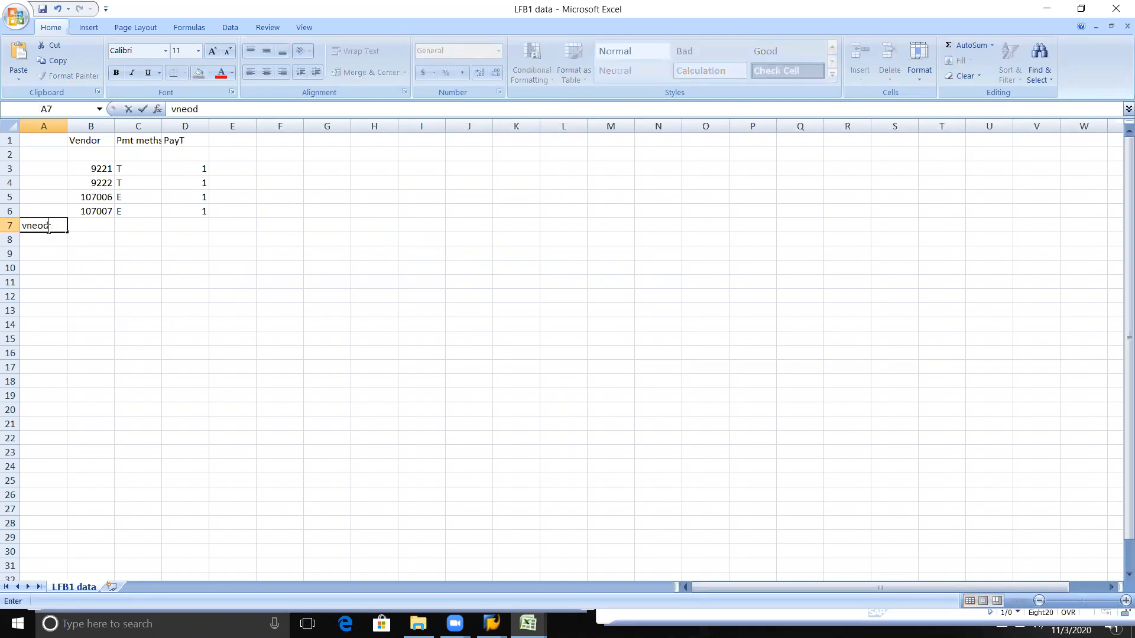
pyautogui.write('vendor ID')
pyautogui.press('Tab')
# Step: Enter the heading "Vendor name" in cell B7, beside vendor ID
pyautogui.write('Vemdr')
pyautogui.press('BackSpace')
pyautogui.press('BackSpace')
pyautogui.press('BackSpace')
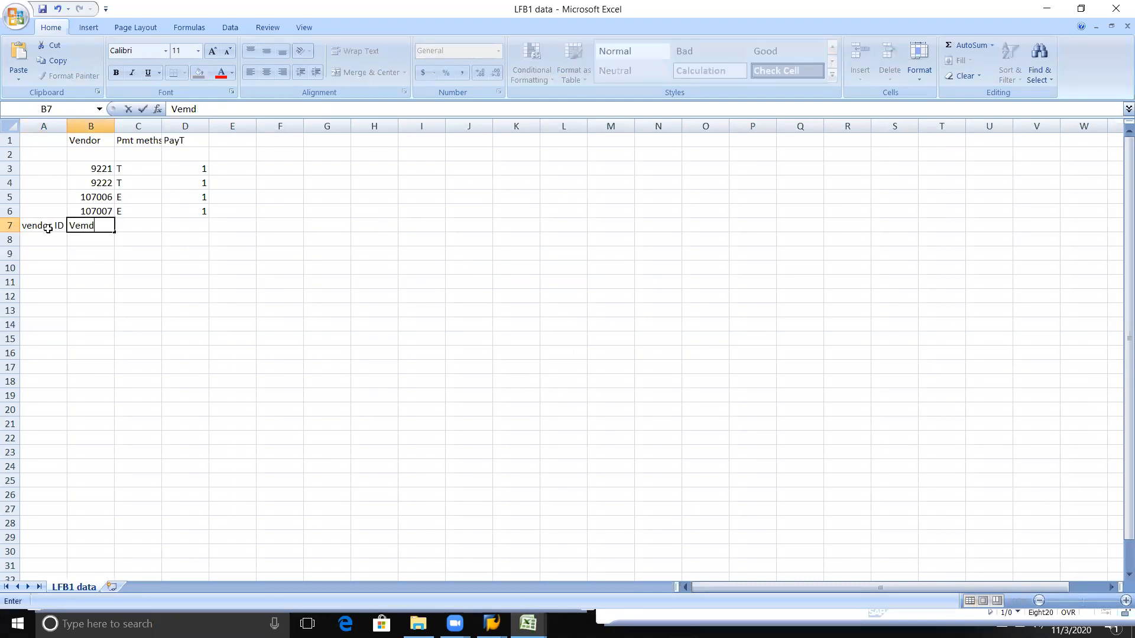
pyautogui.write('ndor name')
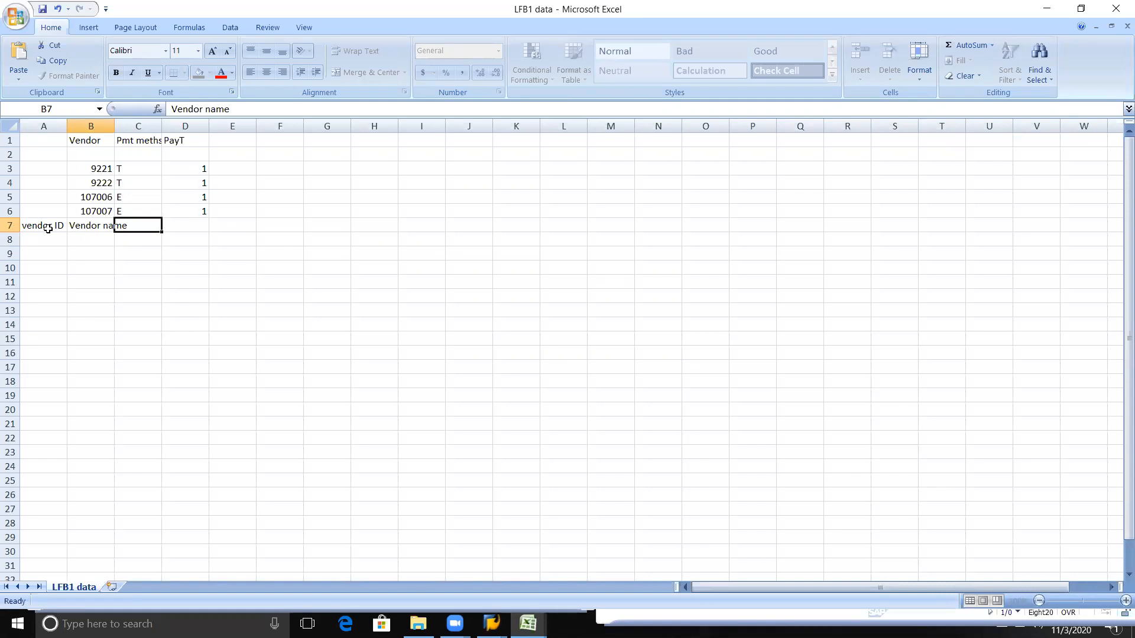
pyautogui.press('Tab')
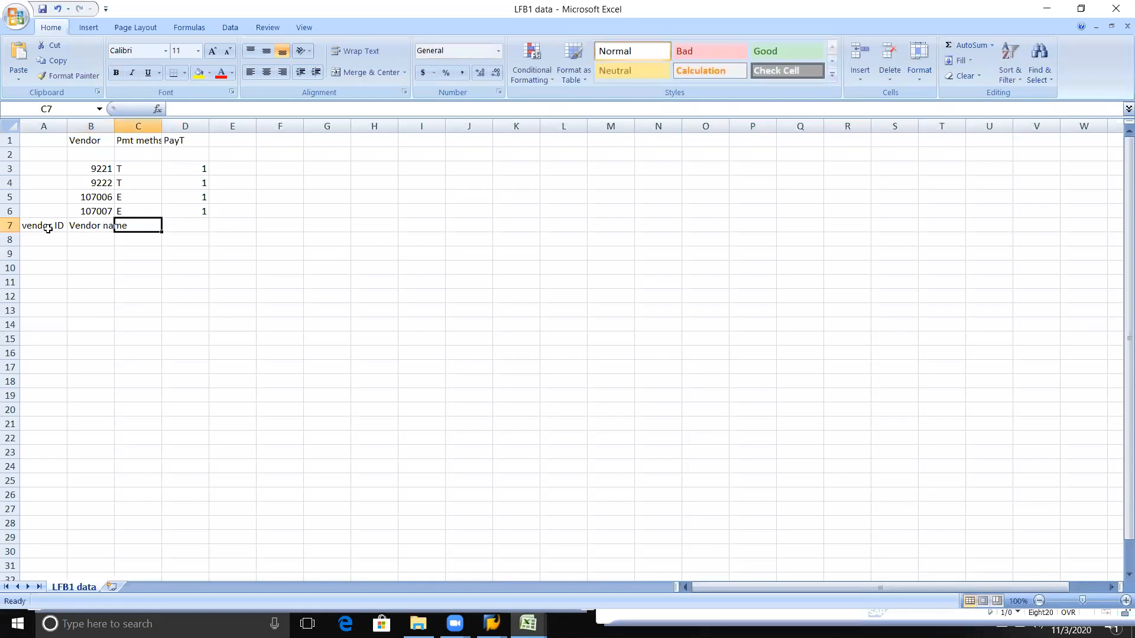
# Step: Enter the payment headings "Pay t" in cell C7 and "Pay M" in cell D7
pyautogui.hotkey('alt', 'Tab')
pyautogui.hotkey('alt', 'shift', 'Tab')
pyautogui.hotkey('alt', 'Tab')
pyautogui.write('Pay t')
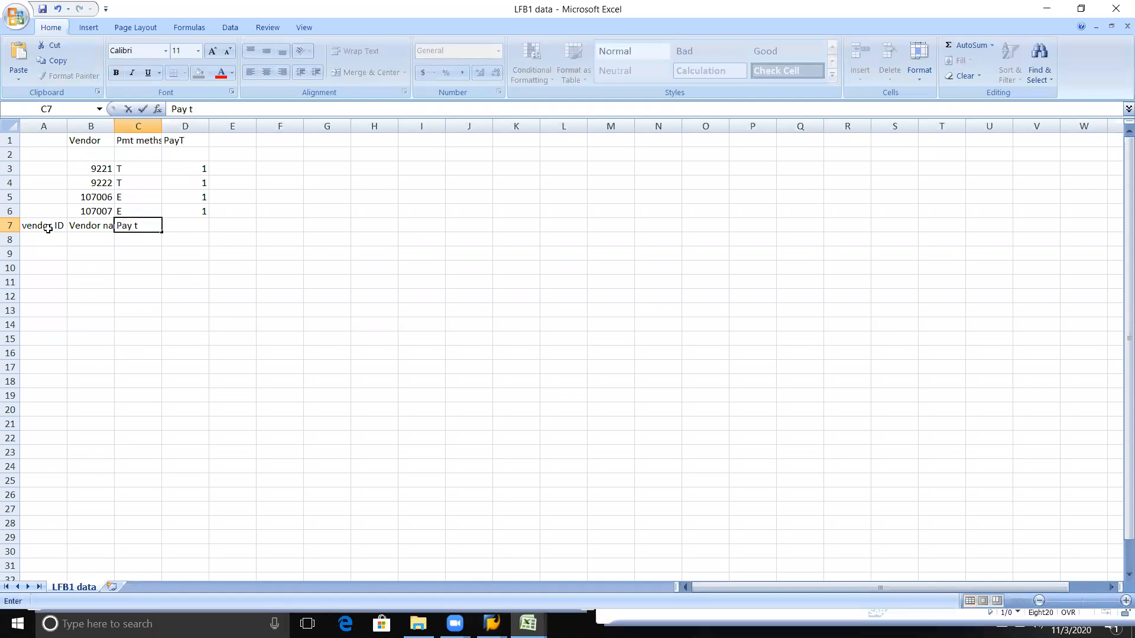
pyautogui.press('Tab')
pyautogui.write('Pat M')
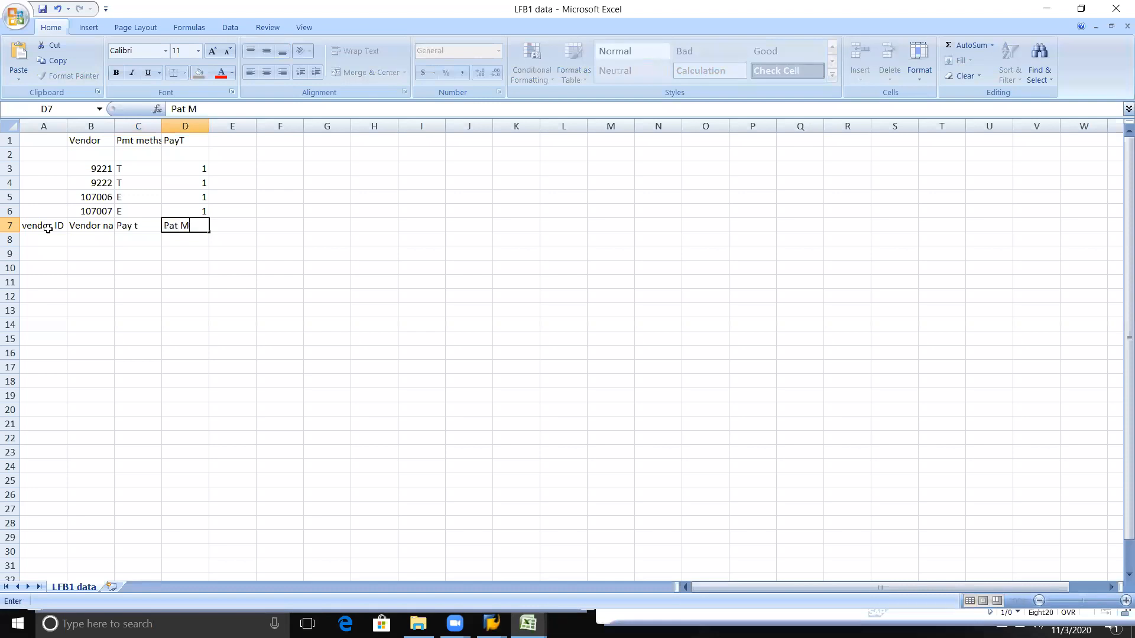
pyautogui.press('Tab')
pyautogui.hotkey('shift', 'Tab')
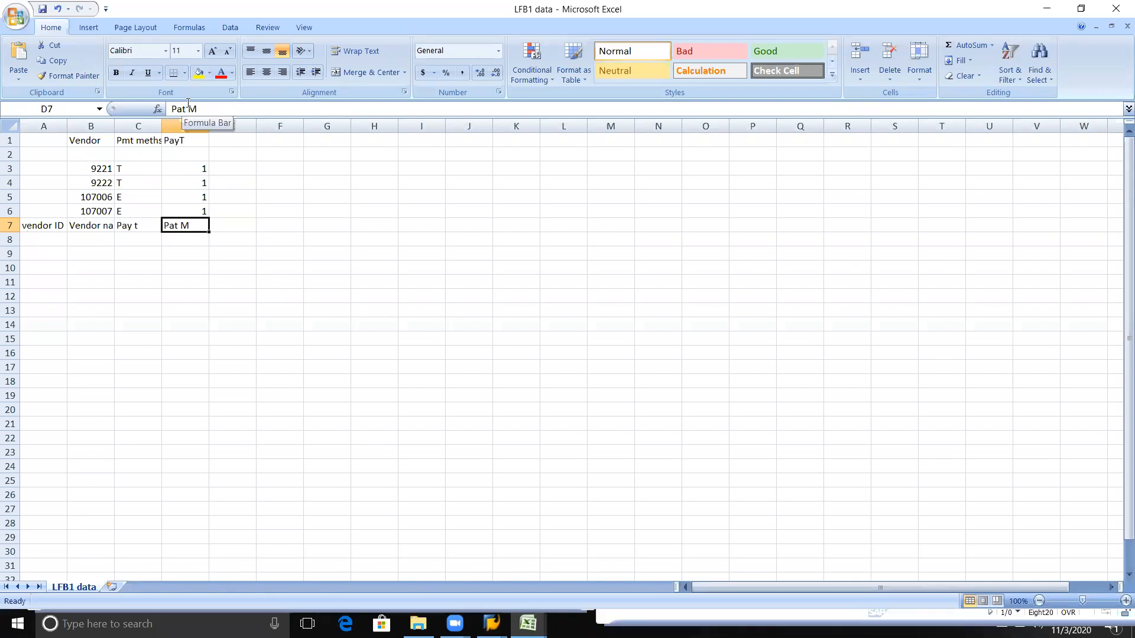
pyautogui.press('BackSpace')
pyautogui.write('y')
pyautogui.press('BackSpace')
pyautogui.write('Pay M')
pyautogui.press('Tab')
# Step: Enter "Pur" in cell E7 and "Recon acc" in cell F7 to complete the heading row
pyautogui.write('Pyre')
pyautogui.press('BackSpace')
pyautogui.press('BackSpace')
pyautogui.press('BackSpace')
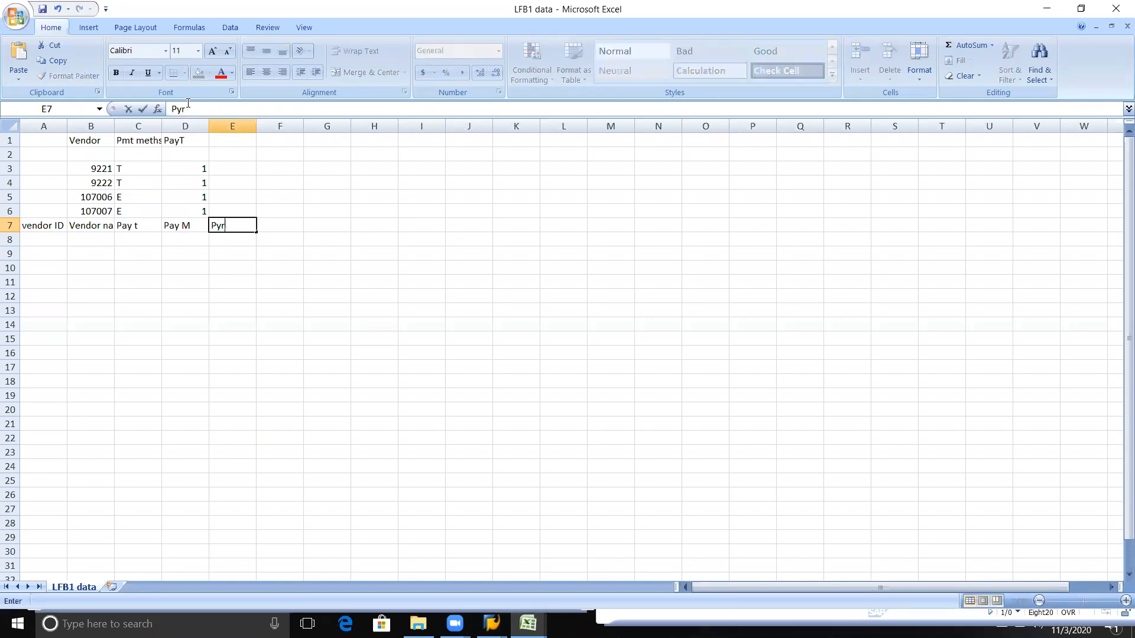
pyautogui.write('ur')
pyautogui.press('Tab')
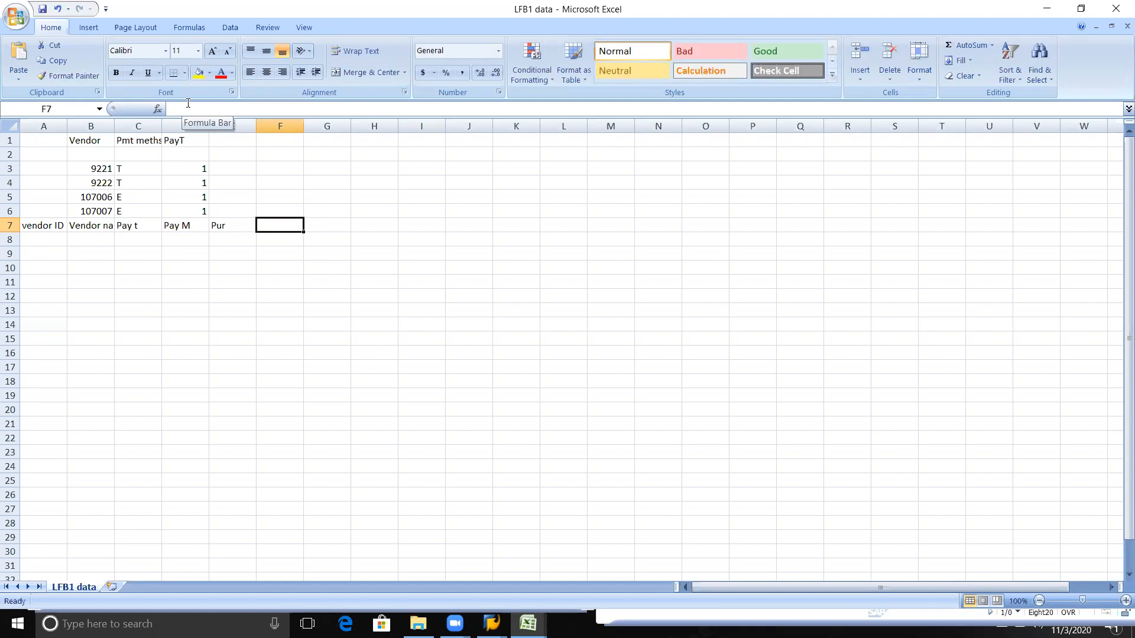
pyautogui.write('Recon A')
pyautogui.press('BackSpace')
pyautogui.write('acc')
pyautogui.press('Tab')
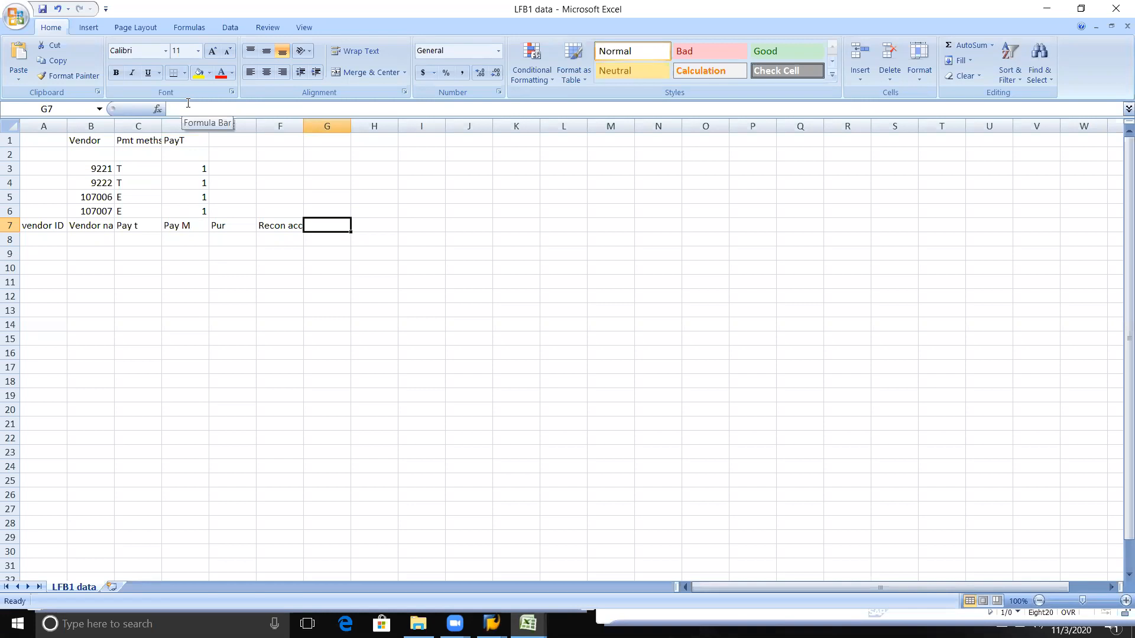
# Step: Review the report headings in row 7, from vendor ID across to Recon acc
pyautogui.press('Left')
pyautogui.press('Left')
pyautogui.press('Left')
pyautogui.press('Left')
pyautogui.press('Left')
pyautogui.press('Left')
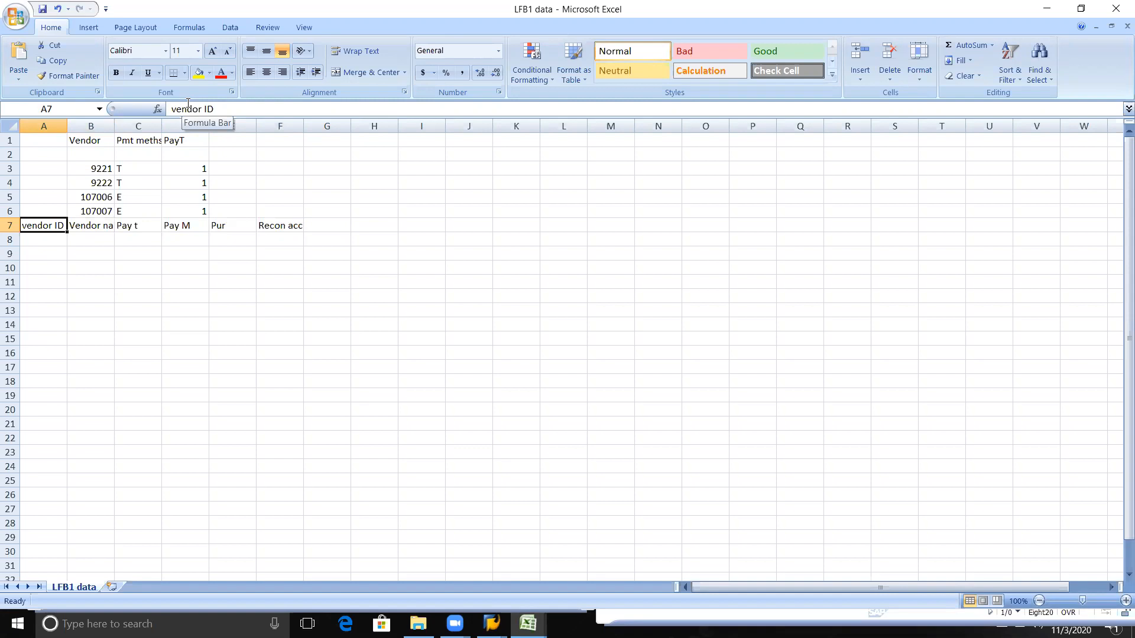
pyautogui.click(81, 238)
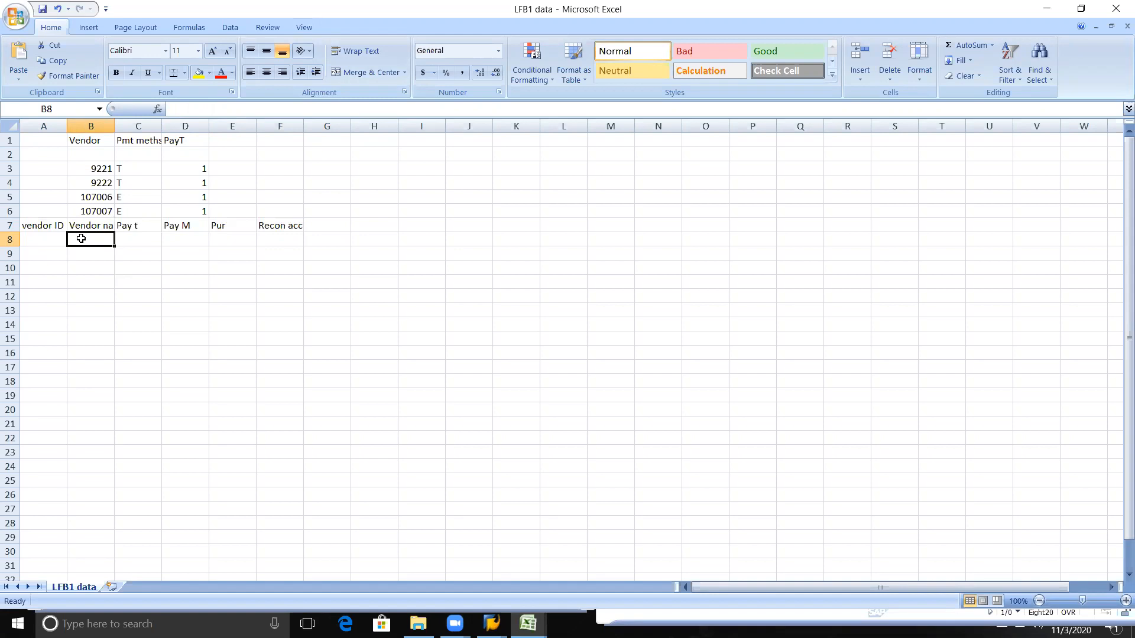
pyautogui.click(41, 222)
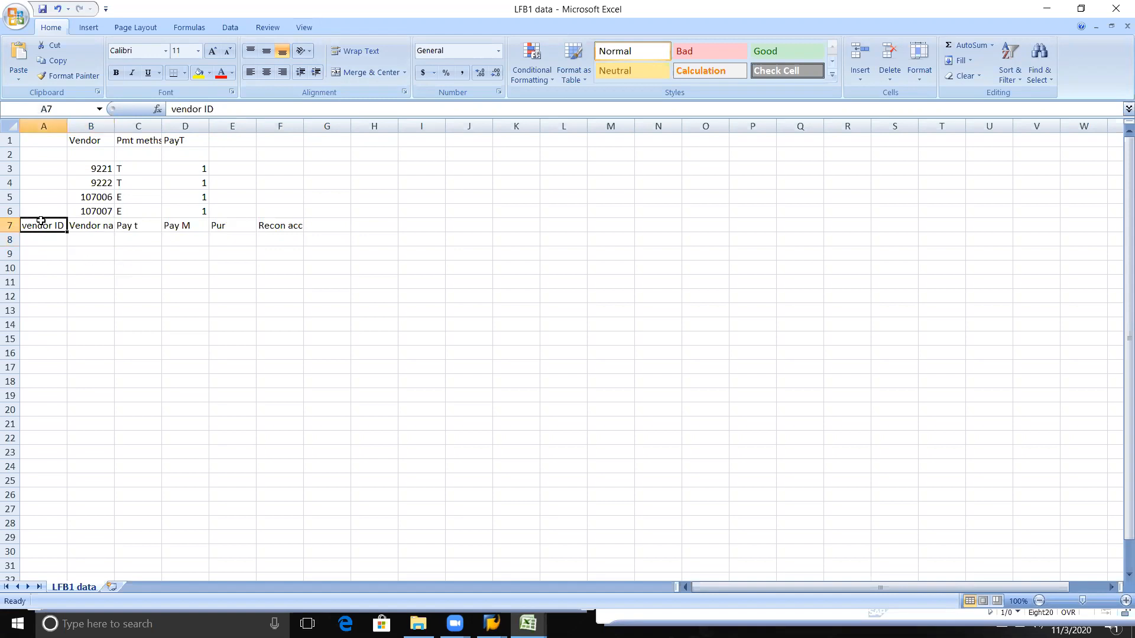
pyautogui.hotkey('shift', 'Right')
pyautogui.hotkey('shift', 'Right')
pyautogui.hotkey('shift', 'Right')
pyautogui.hotkey('shift', 'Right')
pyautogui.hotkey('shift', 'Right')
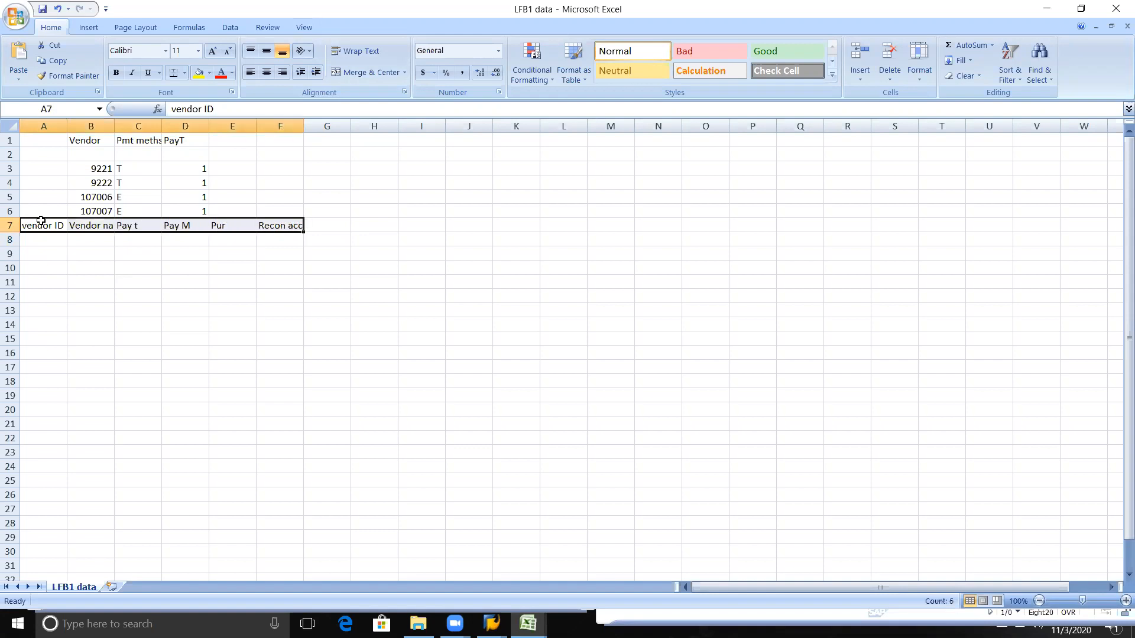
pyautogui.click(41, 221)
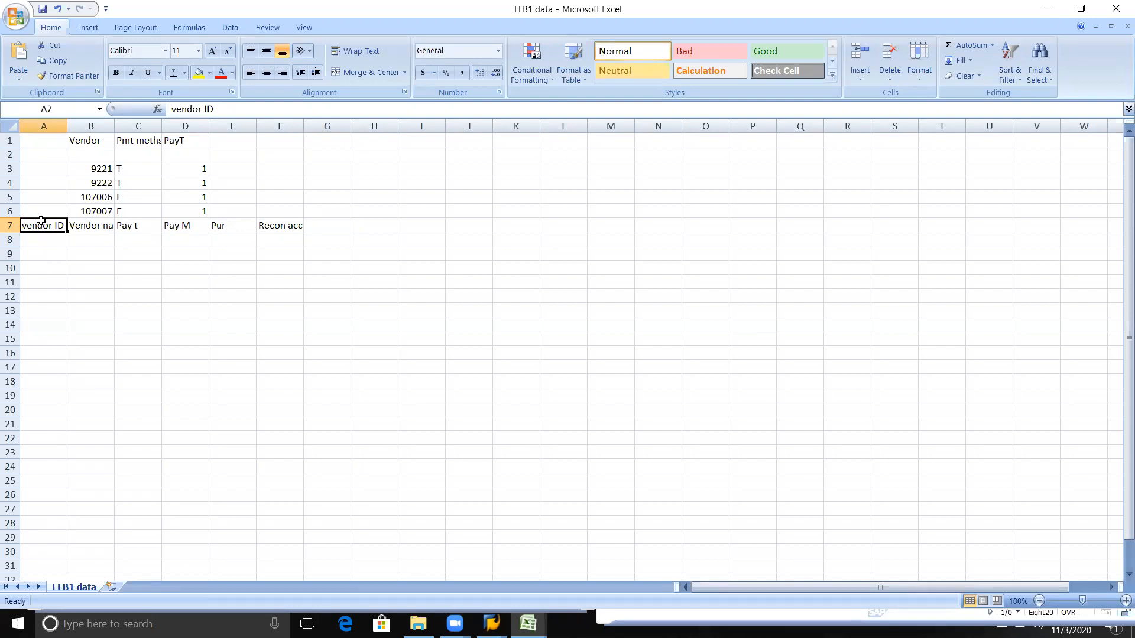
pyautogui.press('Up')
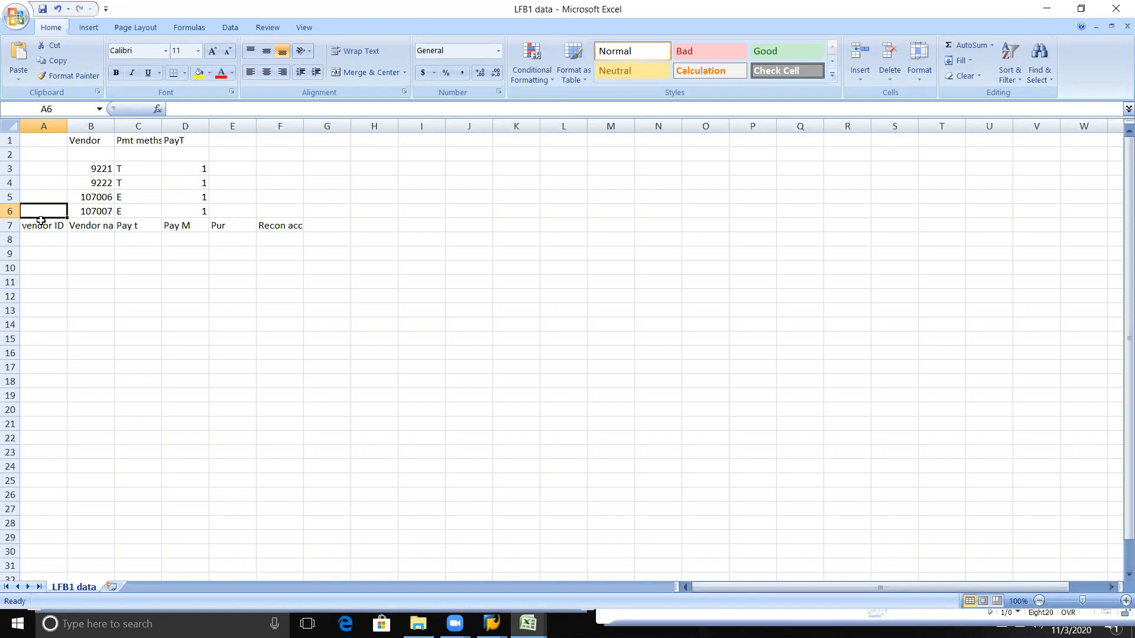
pyautogui.click(40, 222)
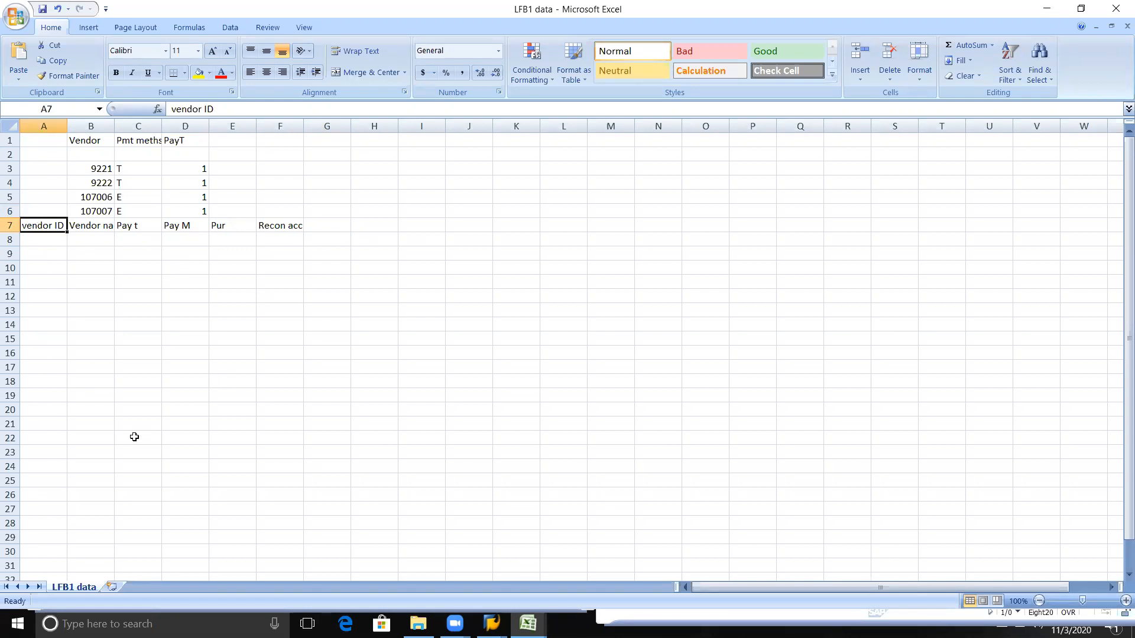
# Step: Switch to the Online lecture workbook and save it
pyautogui.hotkey('alt', 'Tab')
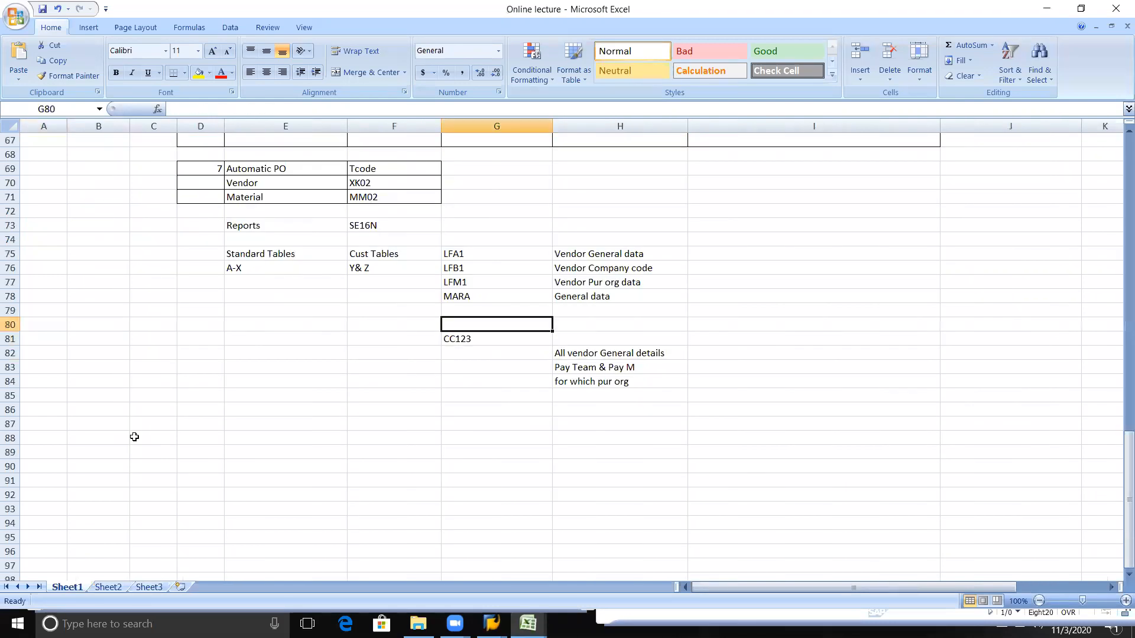
pyautogui.click(184, 314)
pyautogui.hotkey('ctrl', 's')
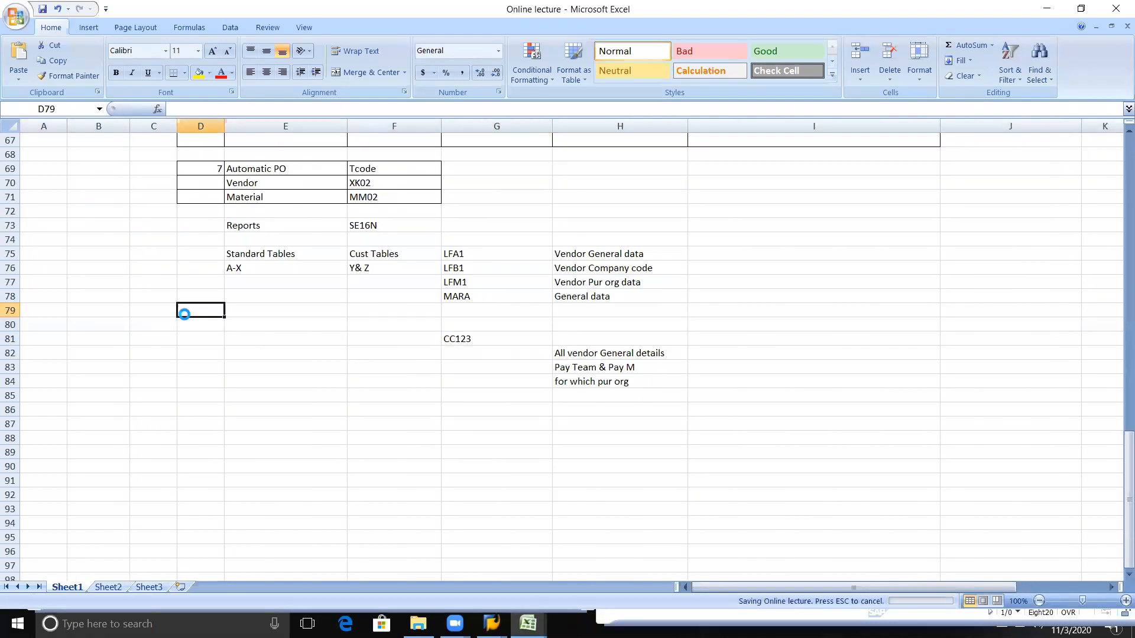
pyautogui.hotkey('alt', 'Tab')
pyautogui.hotkey('alt', 'Tab')
pyautogui.hotkey('alt', 'Tab')
pyautogui.hotkey('alt', 'shift', 'Tab')
pyautogui.hotkey('alt', 'shift', 'Tab')
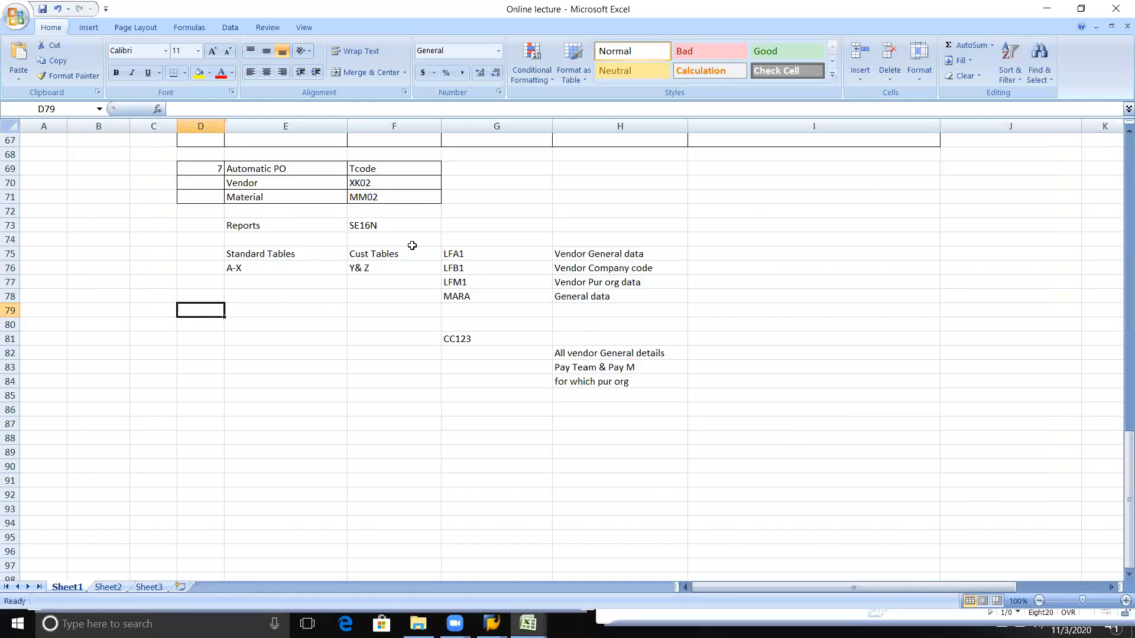
# Step: Select the SE16N entry in cell F73, then switch to SAP and run transaction SE16 from the SAP Easy Access screen
pyautogui.click(383, 230)
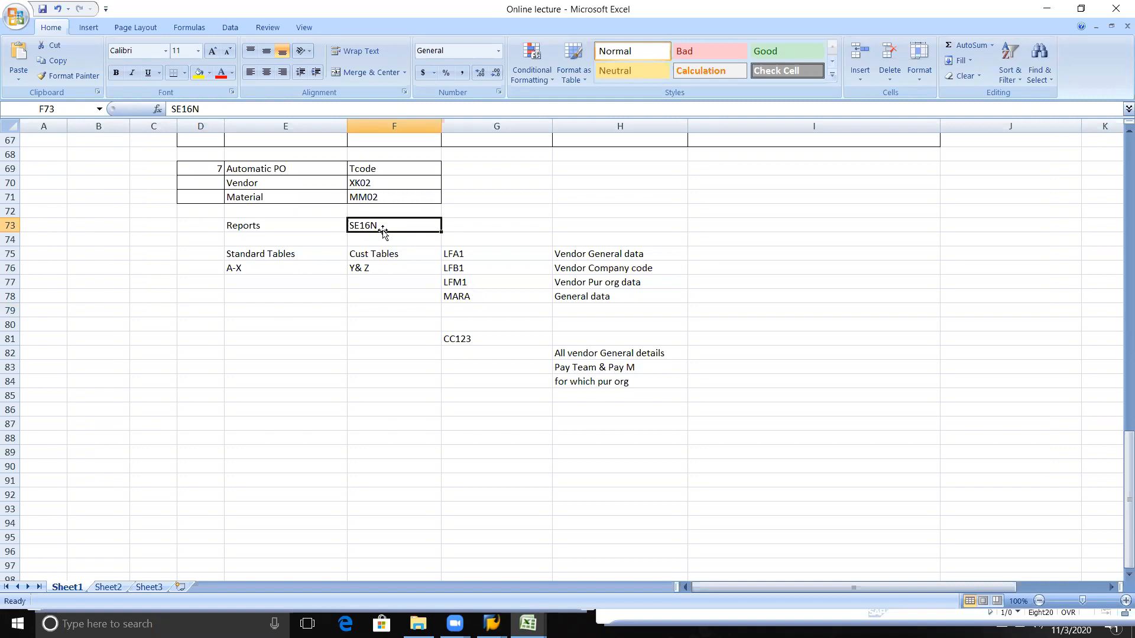
pyautogui.hotkey('alt', 'Tab')
pyautogui.hotkey('alt', 'Tab')
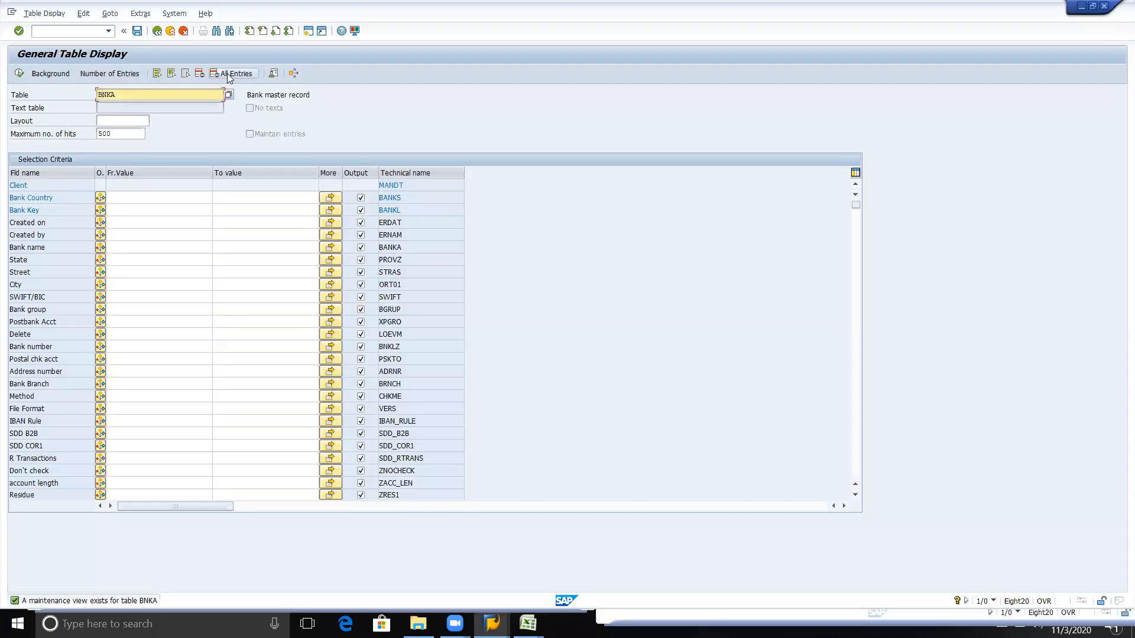
pyautogui.click(159, 17)
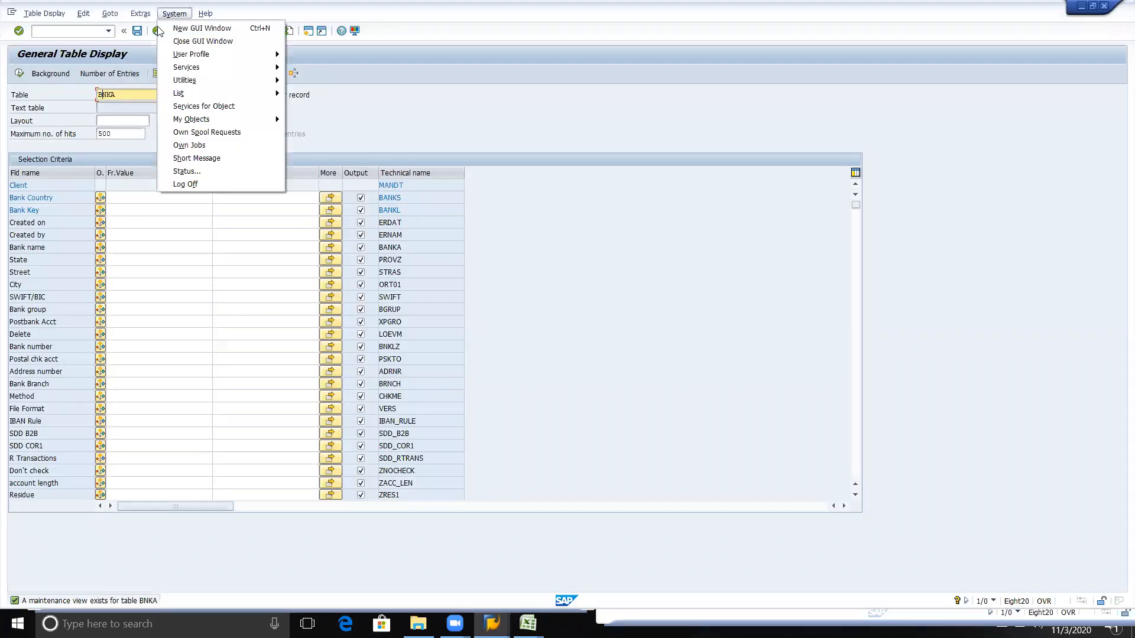
pyautogui.click(153, 31)
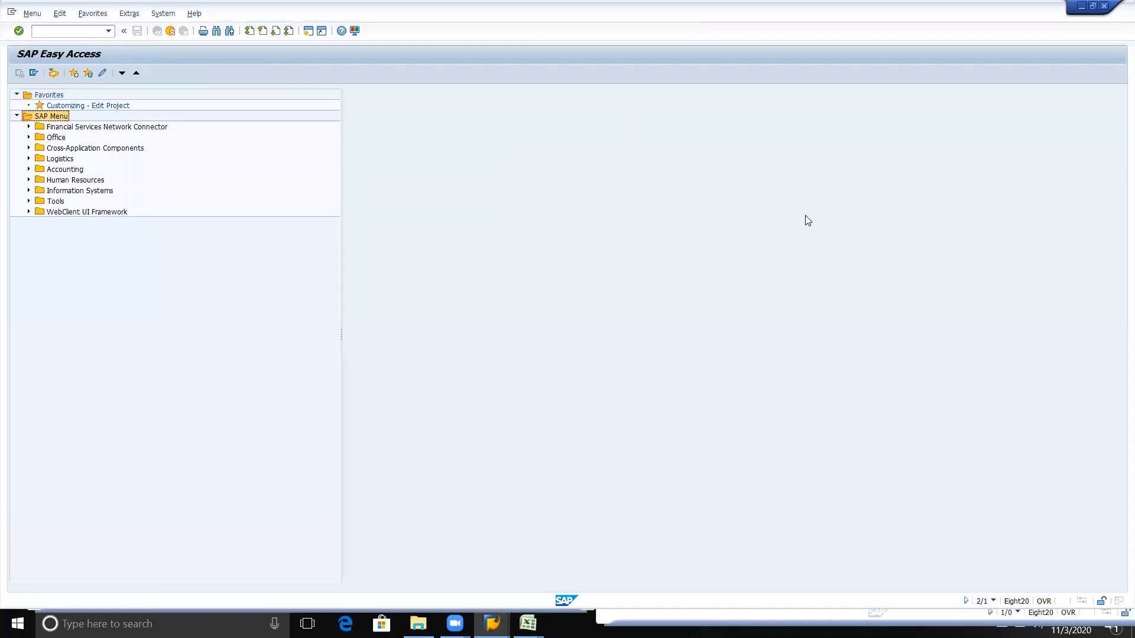
pyautogui.click(88, 30)
pyautogui.write('se16n')
pyautogui.press('Return')
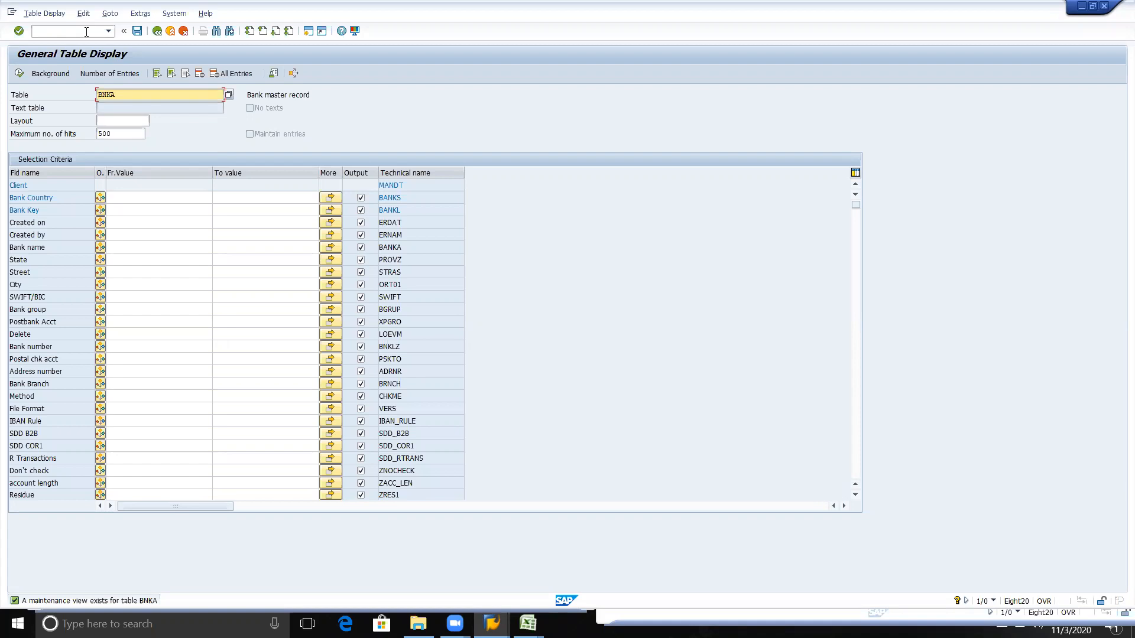
# Step: Leave the BNKA table display and open material master number range maintenance with transaction /nmmnr
pyautogui.click(52, 27)
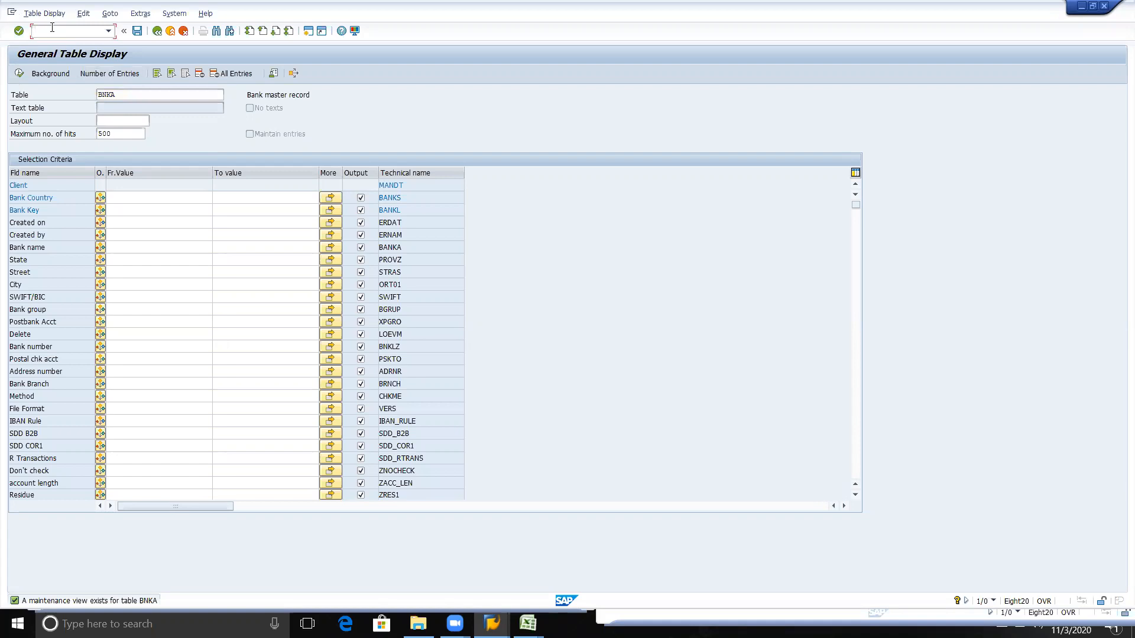
pyautogui.write('/nmmnr')
pyautogui.press('Return')
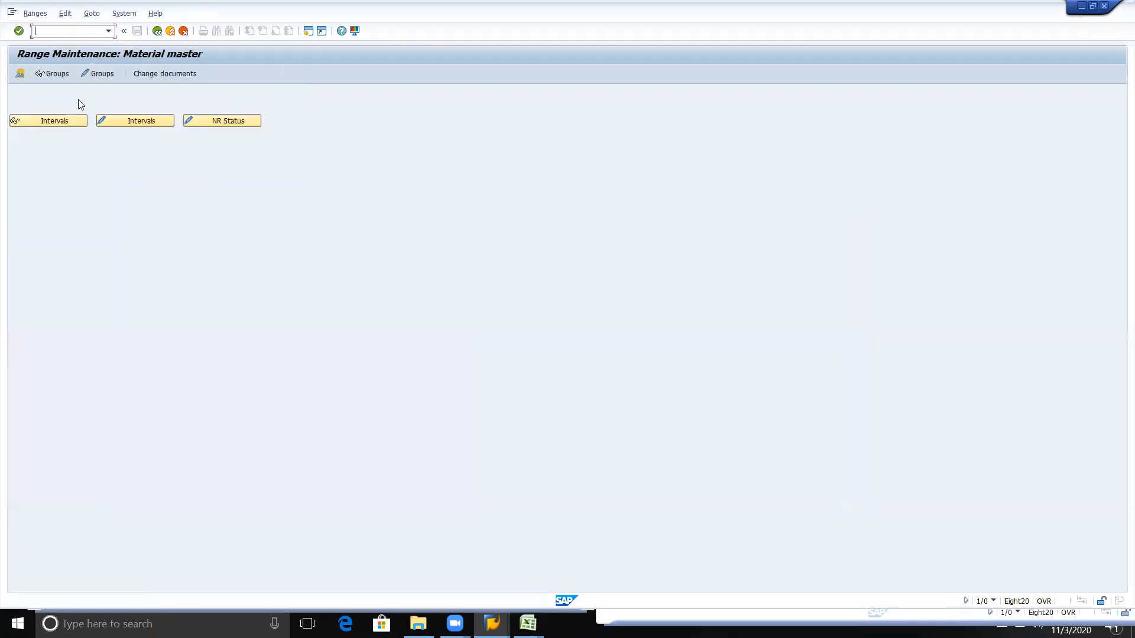
# Step: Look at the material number range groups in change mode and return to the range maintenance screen
pyautogui.click(100, 72)
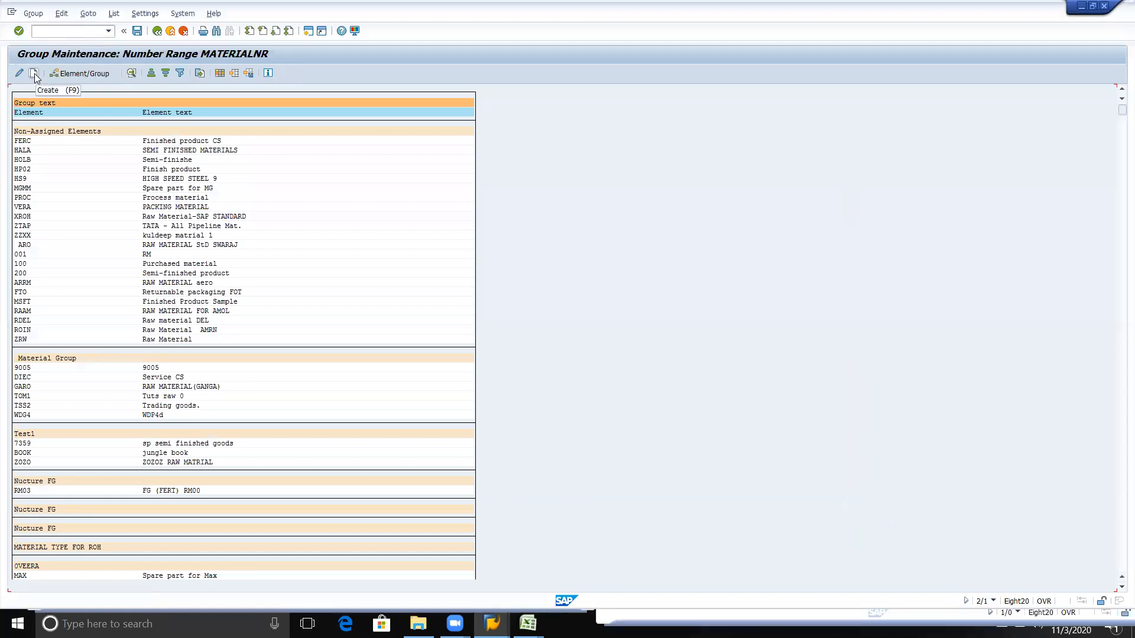
pyautogui.click(34, 73)
pyautogui.click(154, 34)
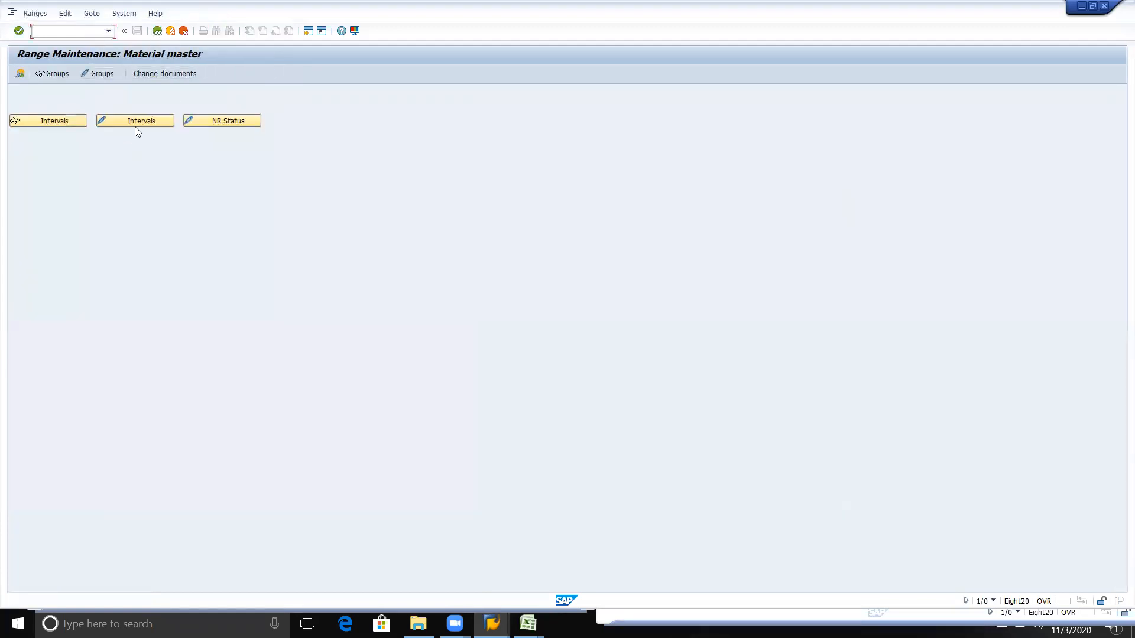
# Step: Open the material master number range intervals in change mode and examine the entries at the end of the list
pyautogui.click(107, 122)
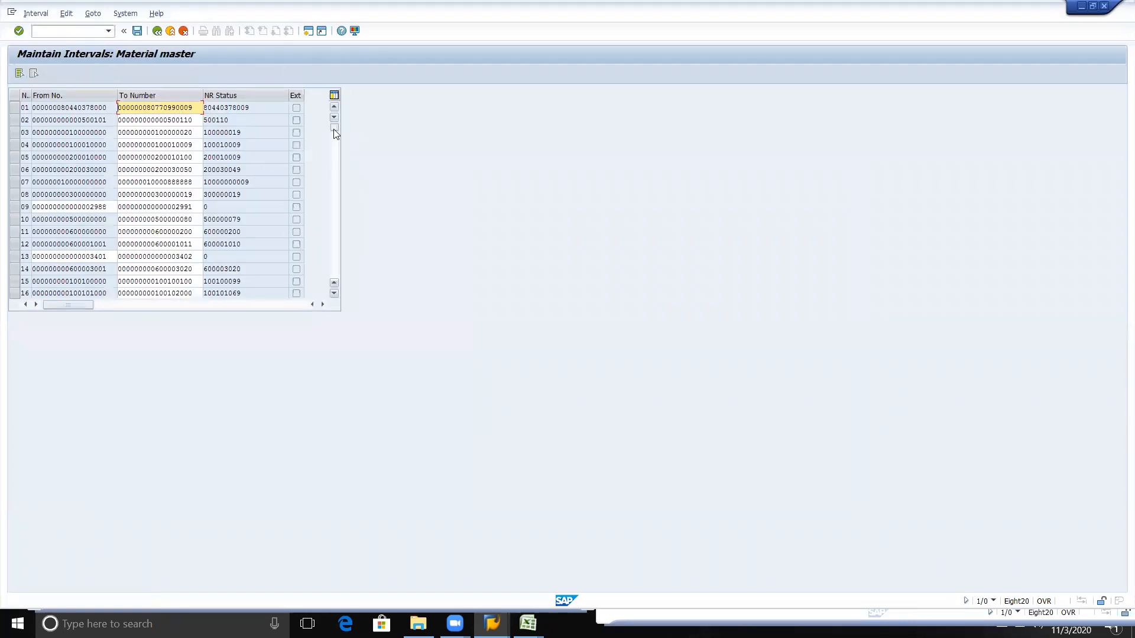
pyautogui.moveTo(334, 130); pyautogui.dragTo(335, 269)
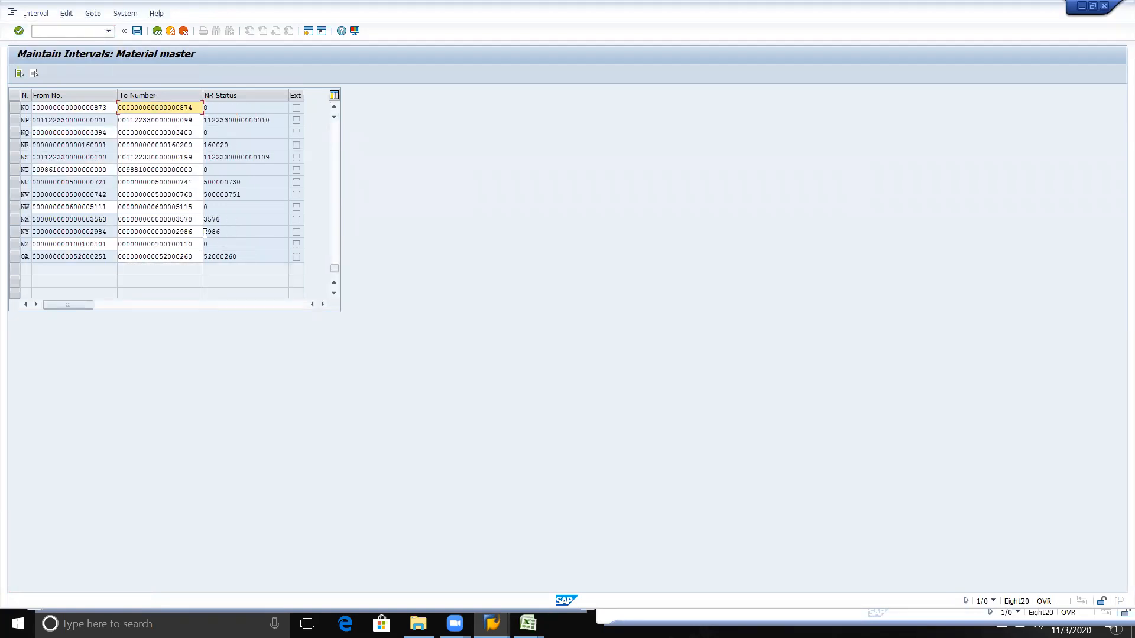
# Step: Set the To Number of material master interval NG to 4140 and acknowledge the number range interval transport notice
pyautogui.press('Up')
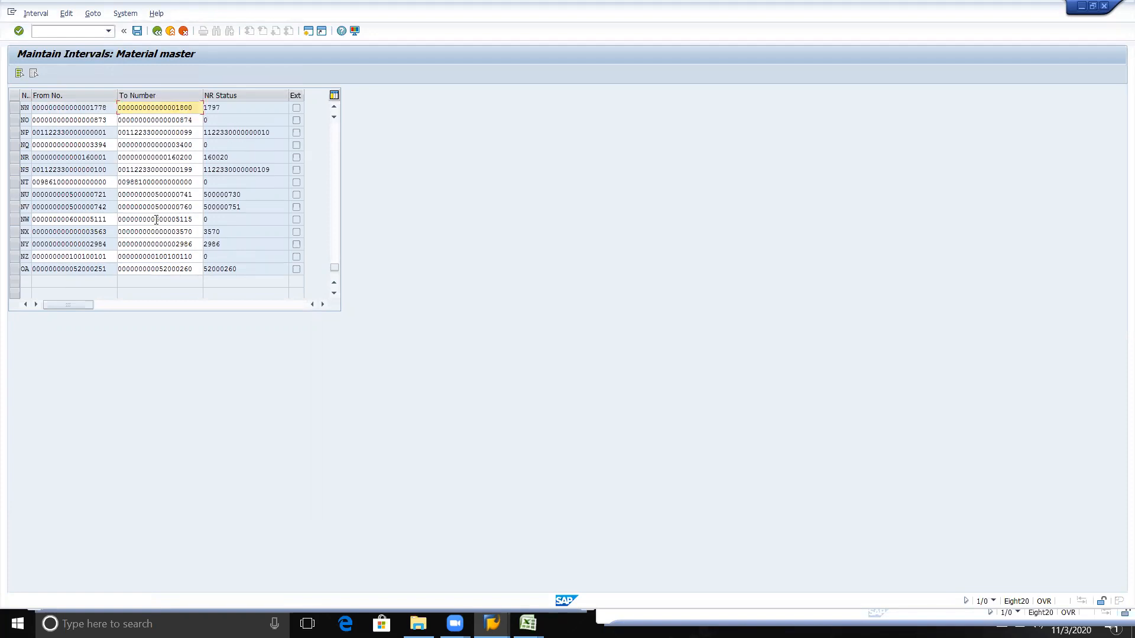
pyautogui.press('Up')
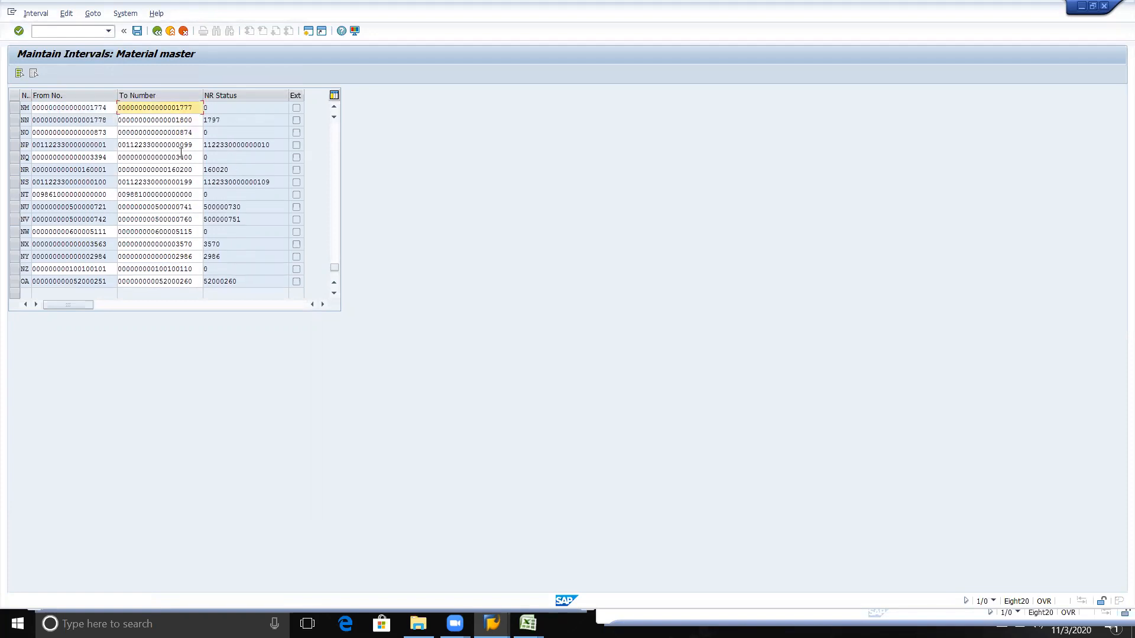
pyautogui.press('Up')
pyautogui.press('Up')
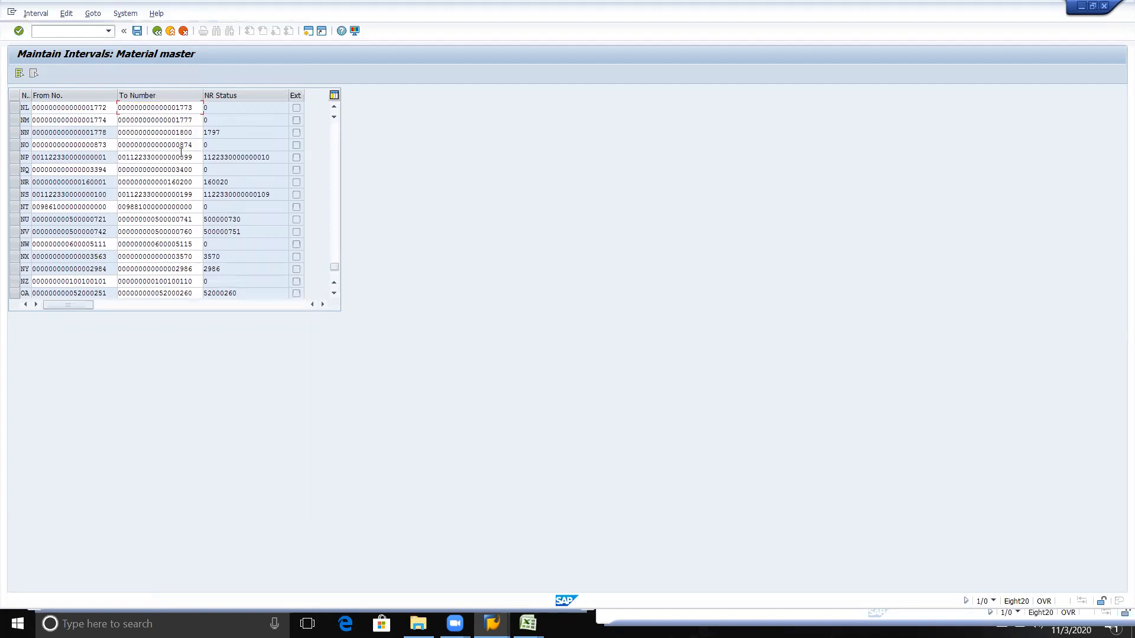
pyautogui.press('Up')
pyautogui.press('Up')
pyautogui.press('Up')
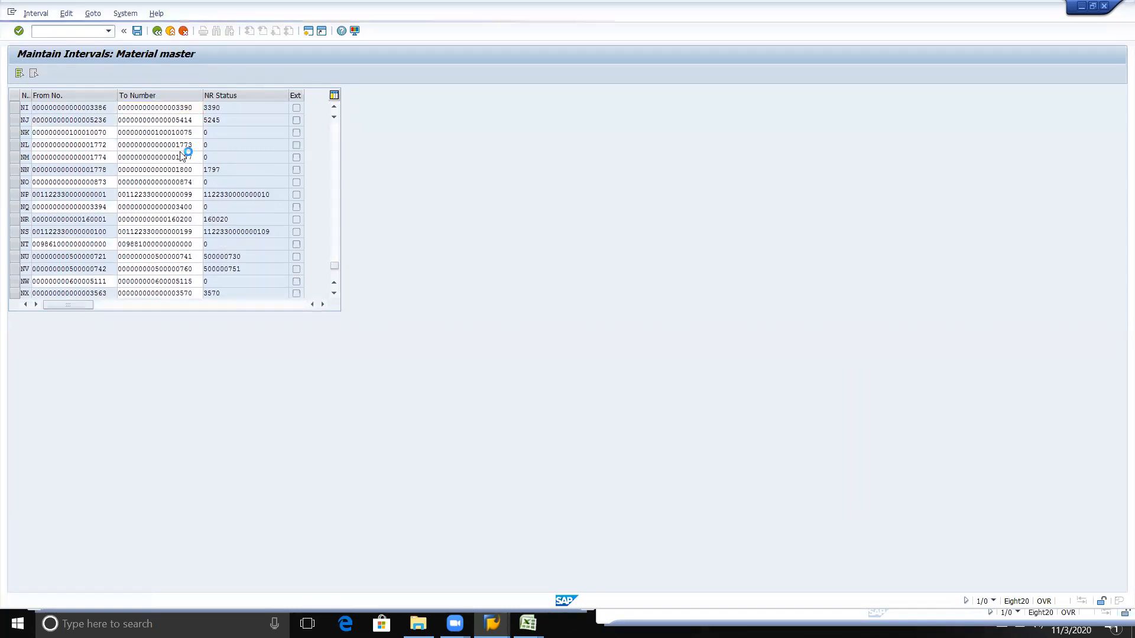
pyautogui.press('Up')
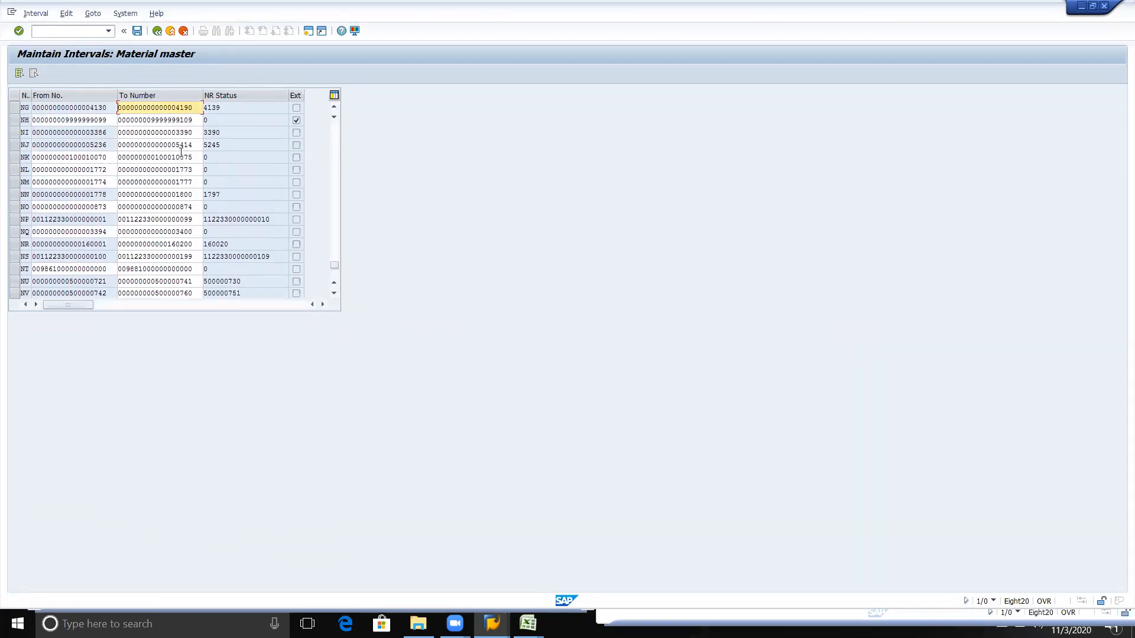
pyautogui.press('Up')
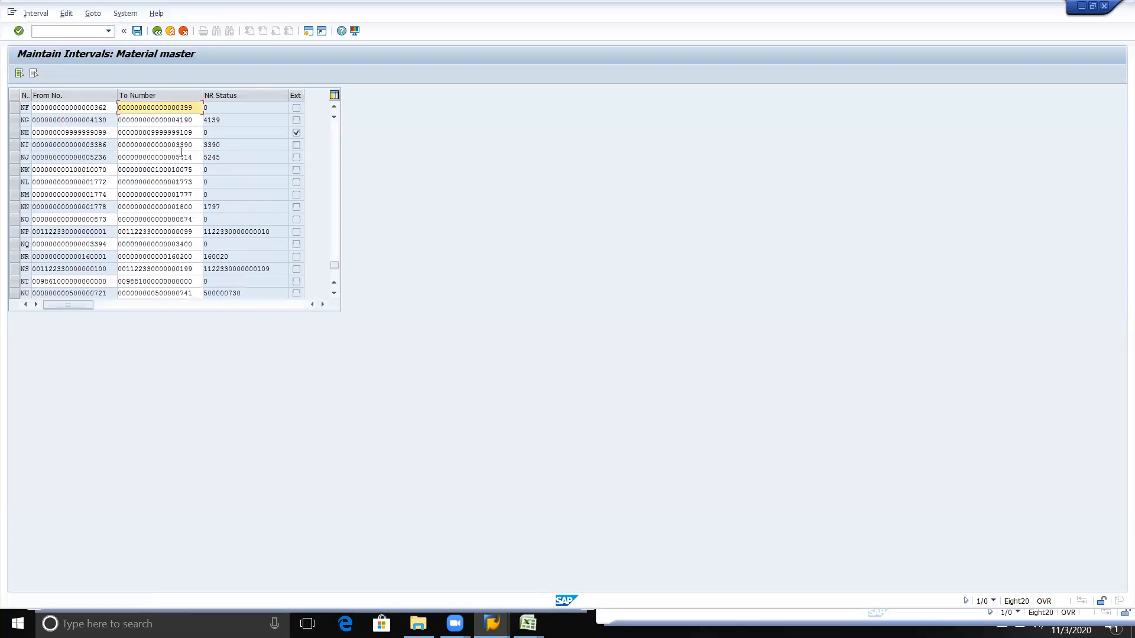
pyautogui.click(200, 117)
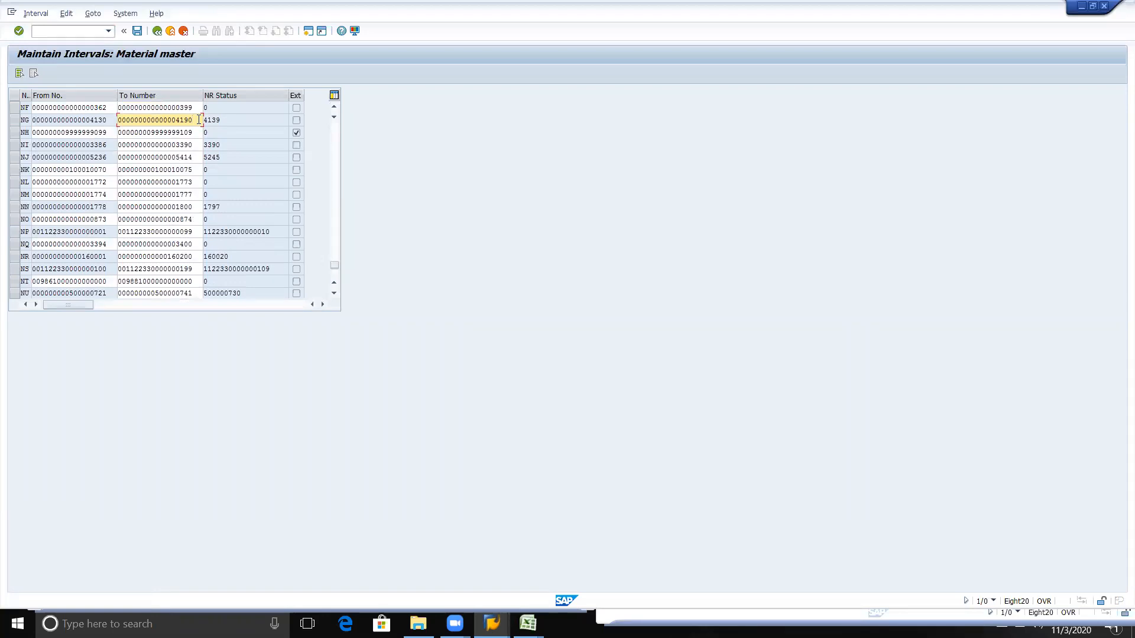
pyautogui.press('BackSpace')
pyautogui.press('BackSpace')
pyautogui.write('40')
pyautogui.press('Return')
pyautogui.press('Return')
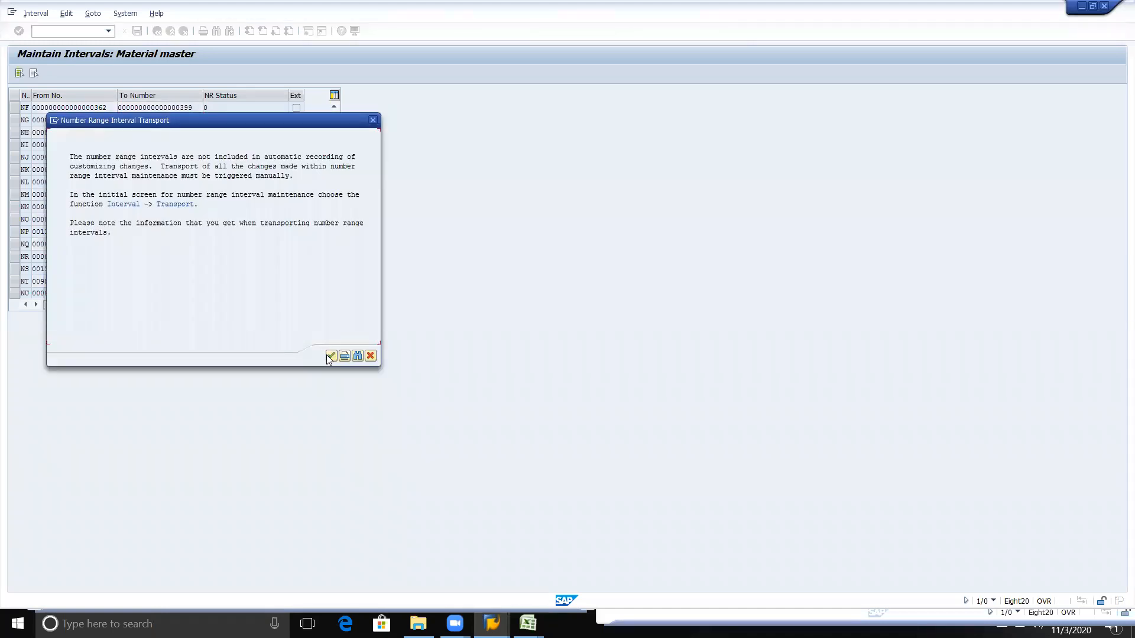
pyautogui.click(330, 356)
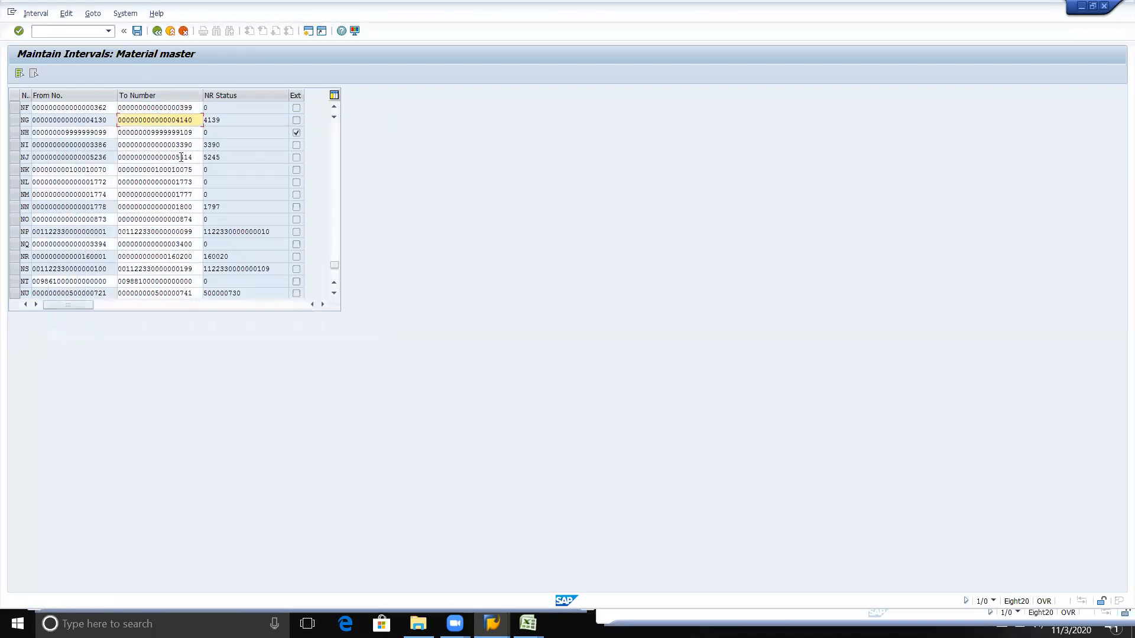
# Step: Examine the From No. and To Number limits of material master interval NN
pyautogui.scroll(1, 181, 158)
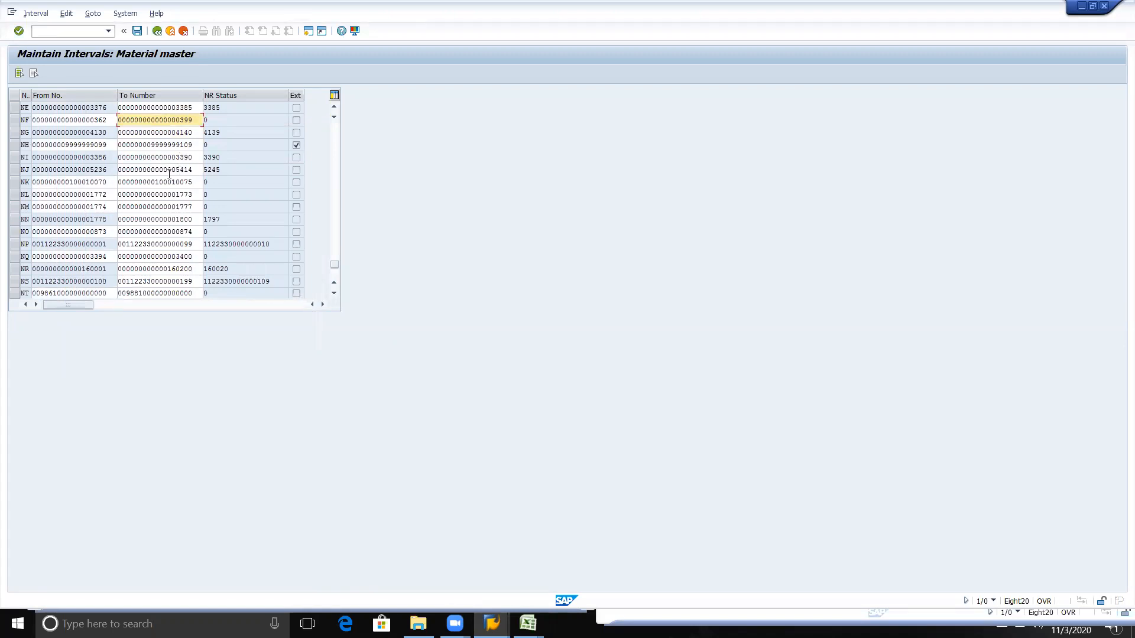
pyautogui.click(192, 223)
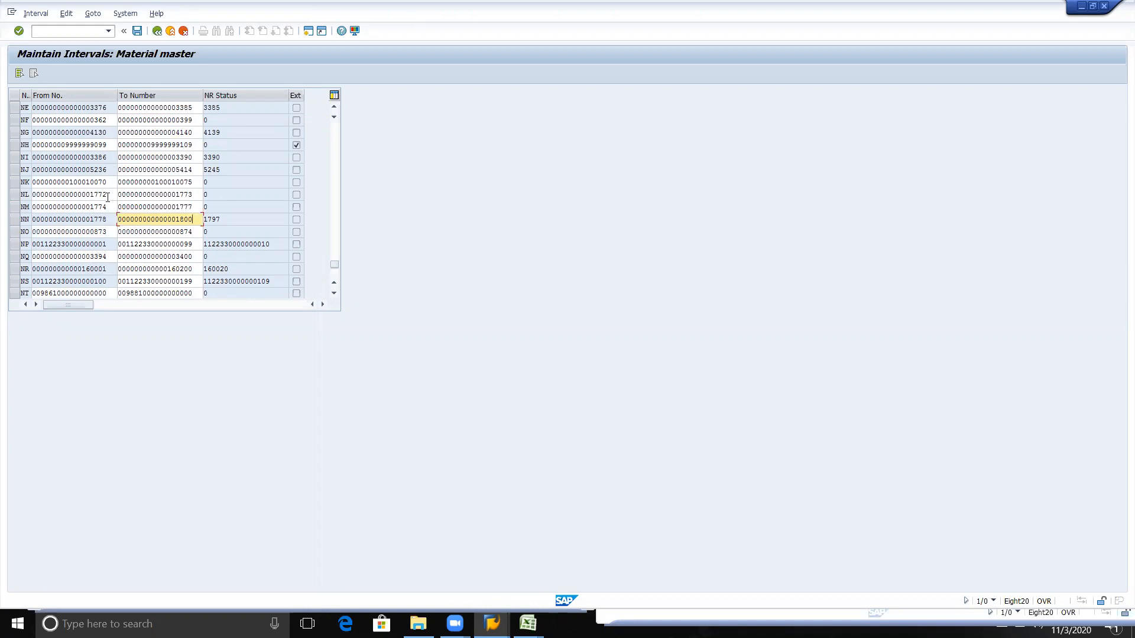
pyautogui.click(109, 219)
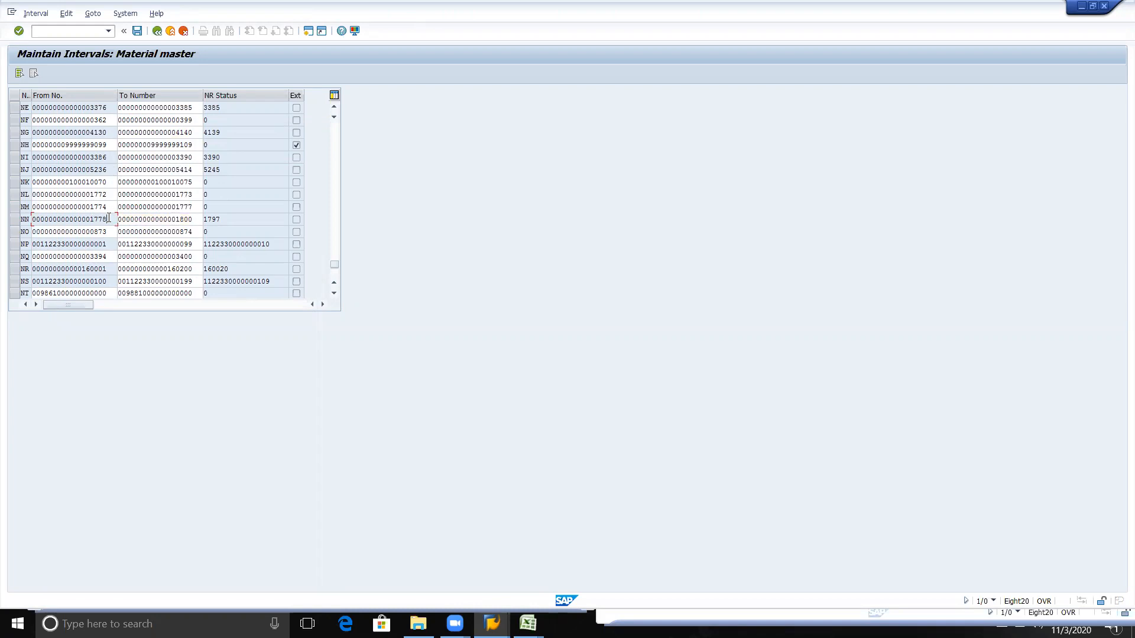
pyautogui.click(194, 222)
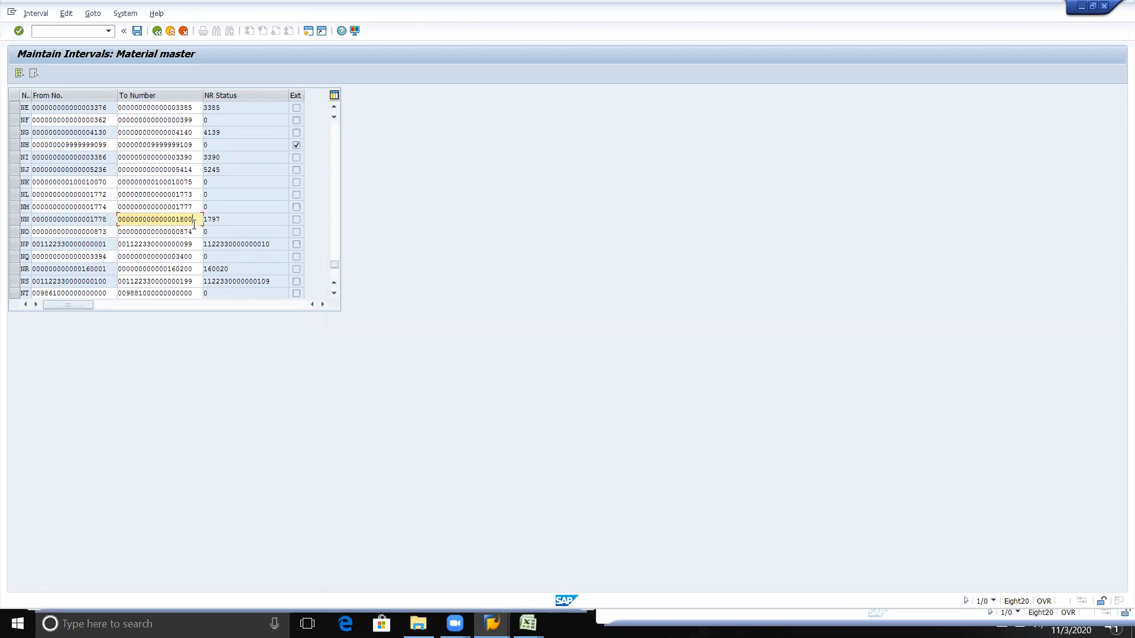